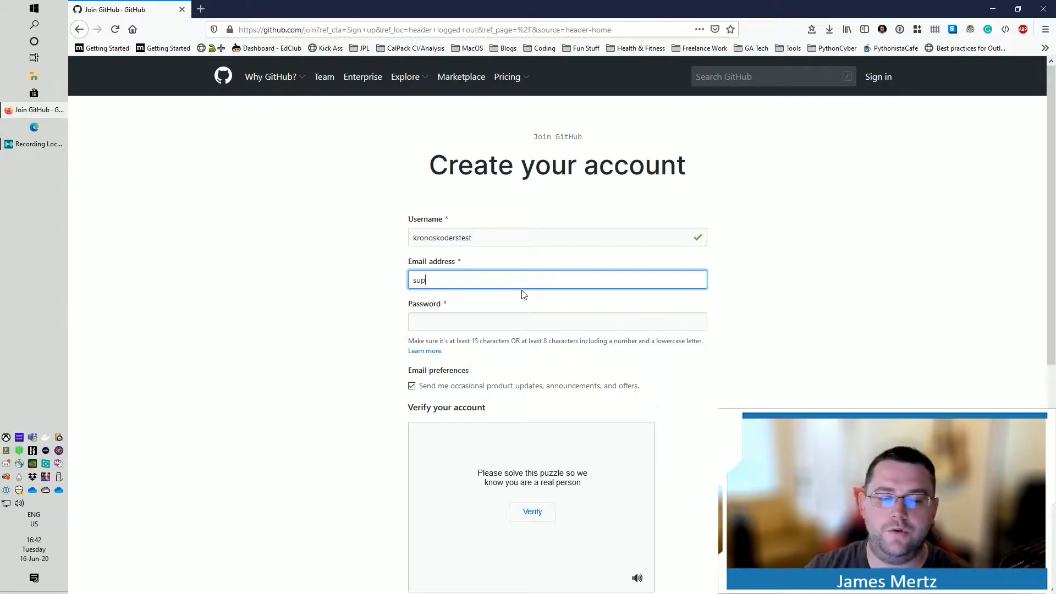
Replace the partial entry in the sign-up form's email field with the account holder's email address
key("BackSpace")
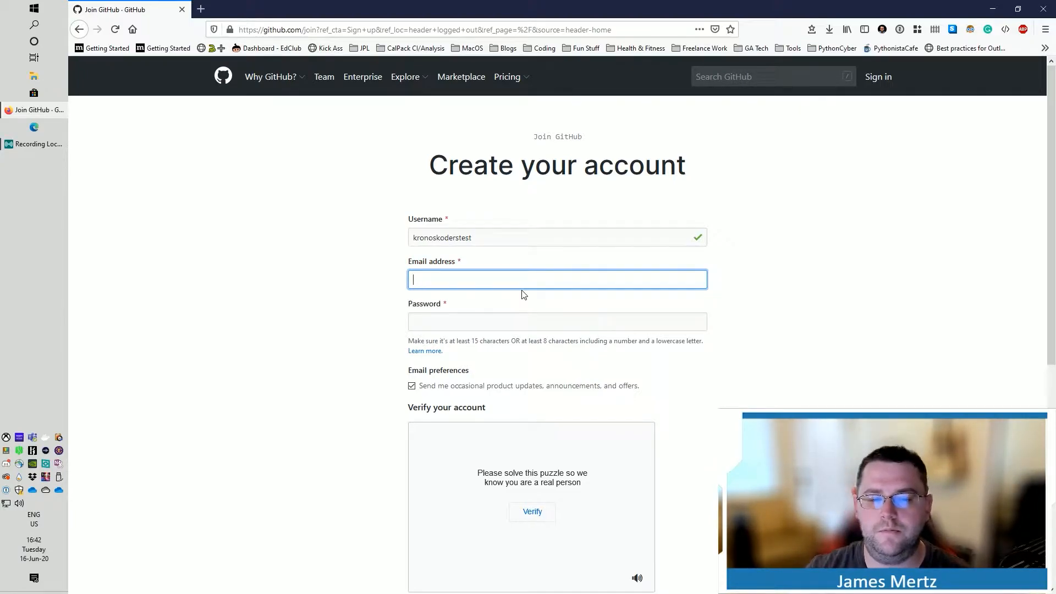
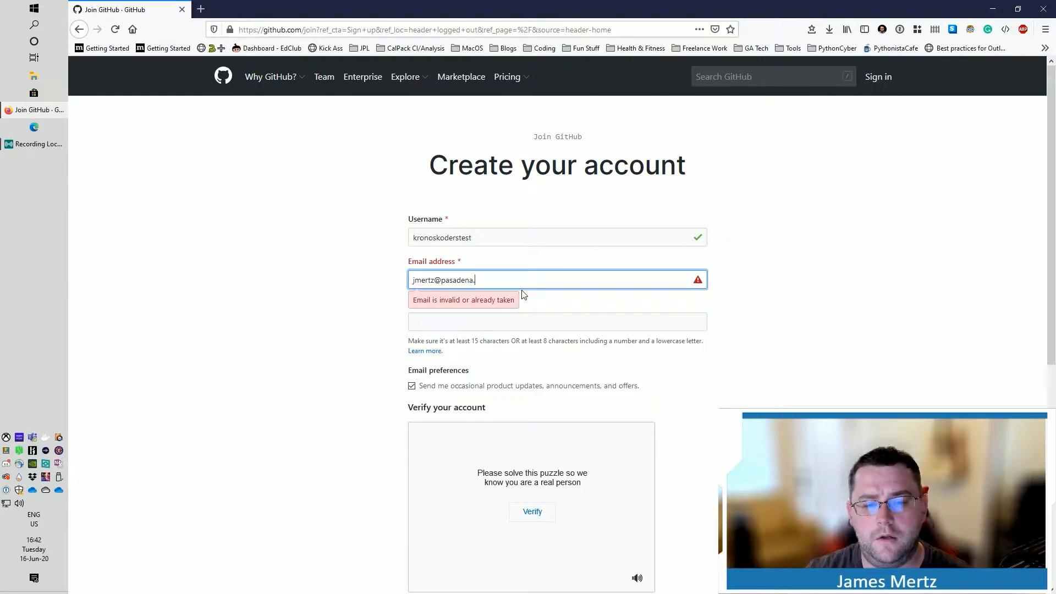
key("Tab")
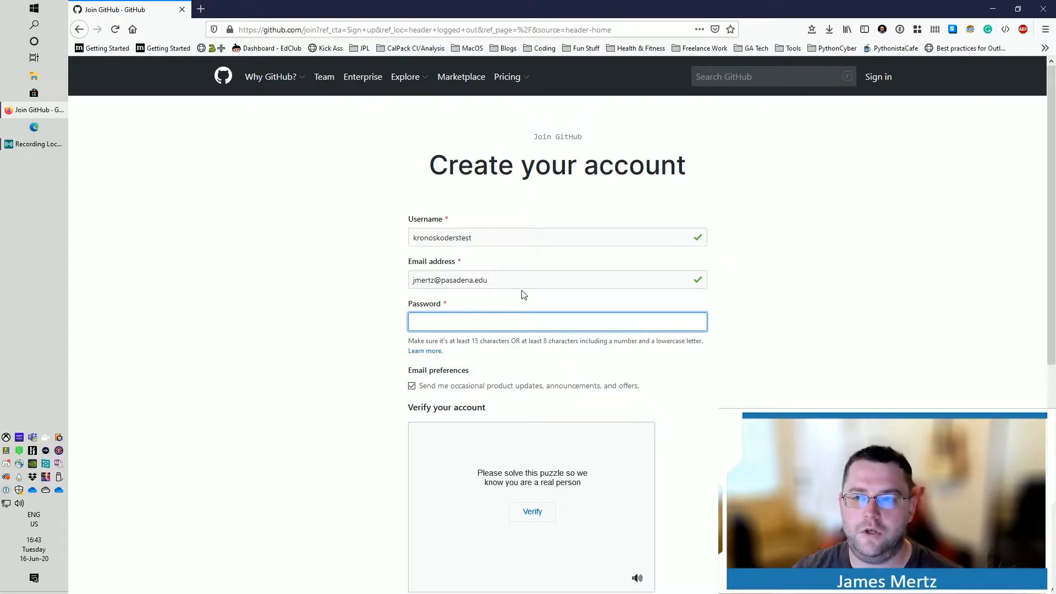
Open 1Password from the sign-up form's Password field and unlock it with the master password
right_click(440, 323)
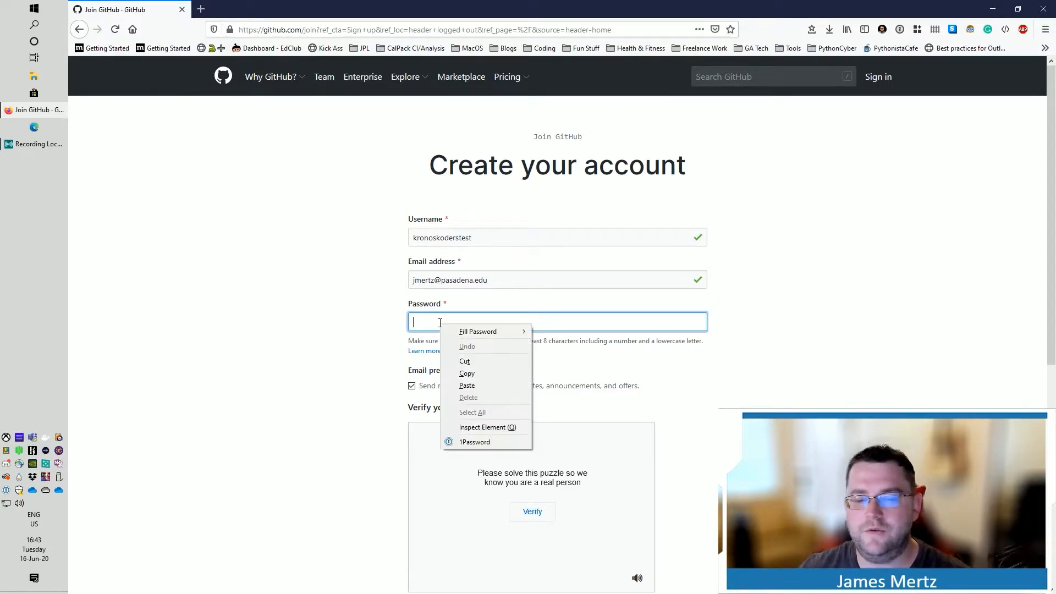
left_click(460, 440)
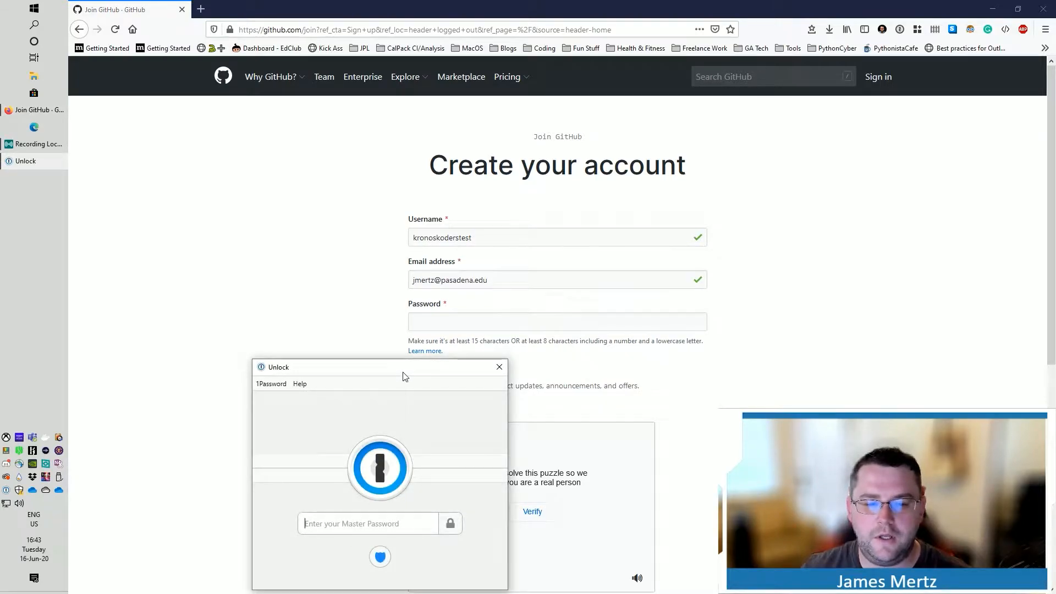
left_click_drag(405, 377, 420, 273)
type("••••••••••")
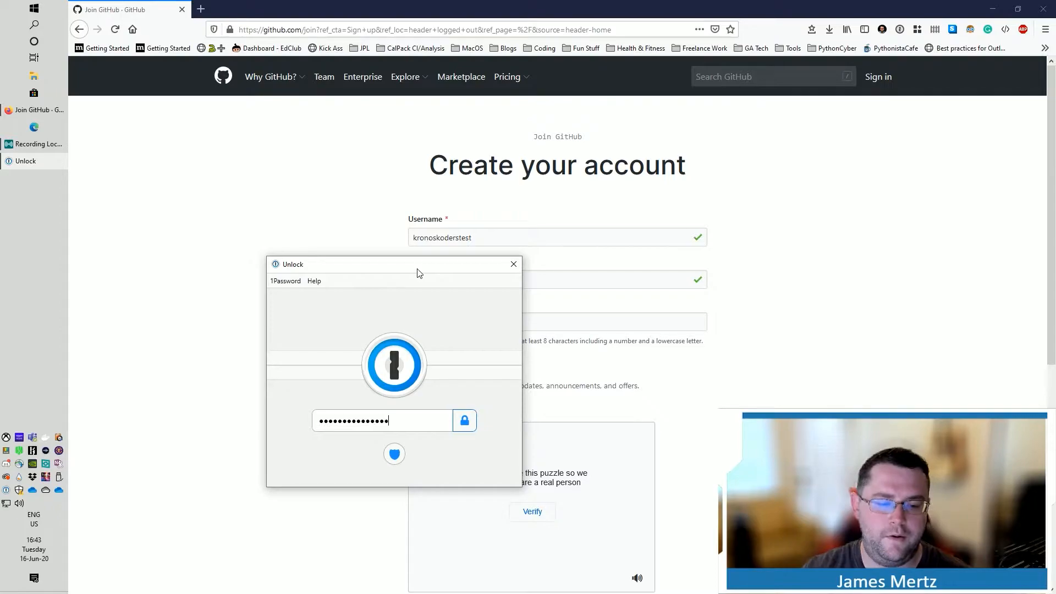
key("Return")
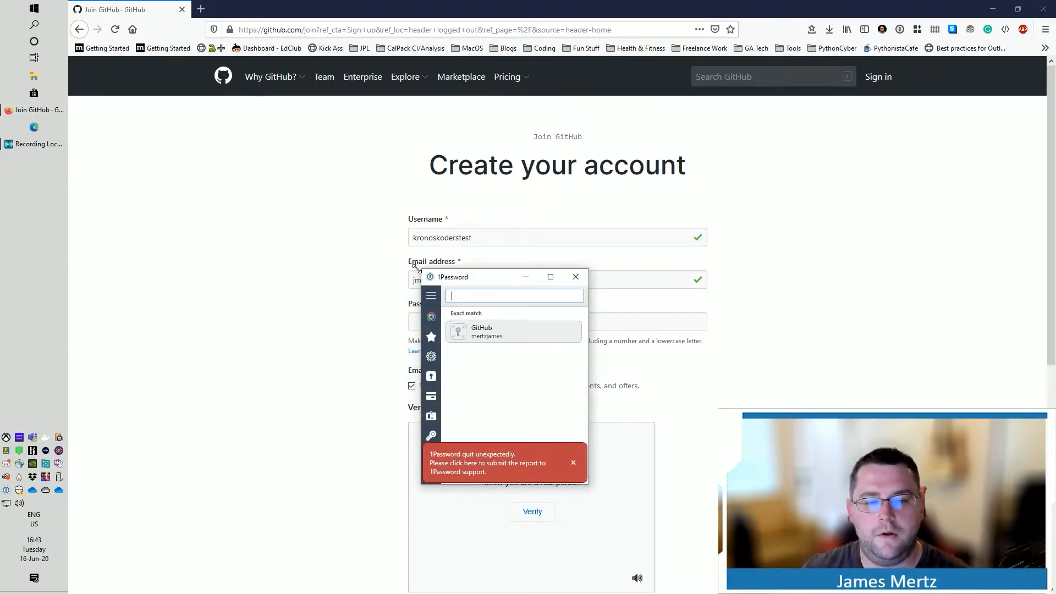
Generate a new password with 1Password's Password Generator and paste it into the sign-up form's Password field
left_click_drag(505, 282, 892, 201)
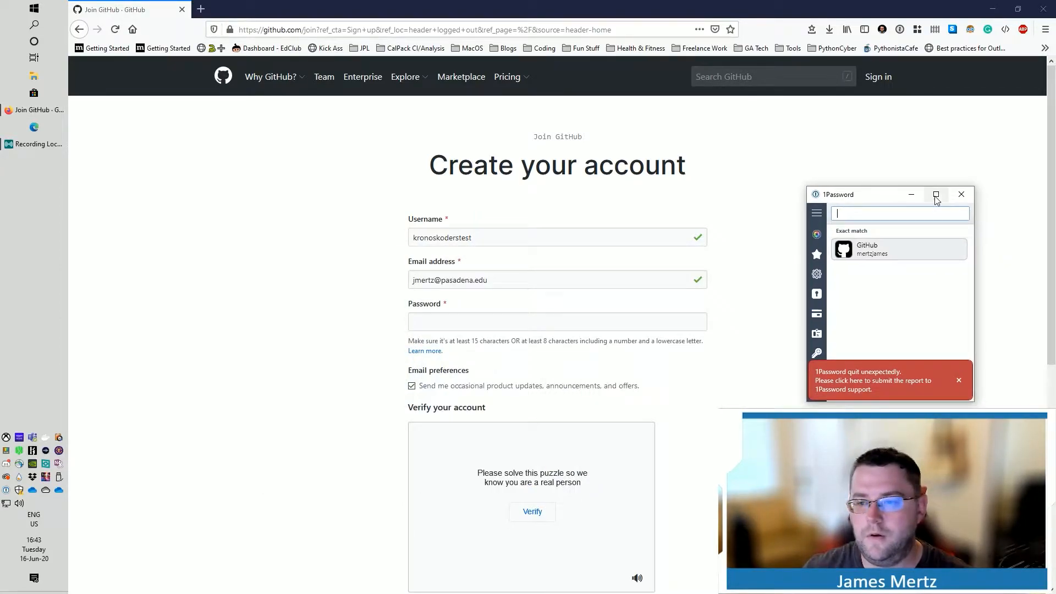
left_click(959, 381)
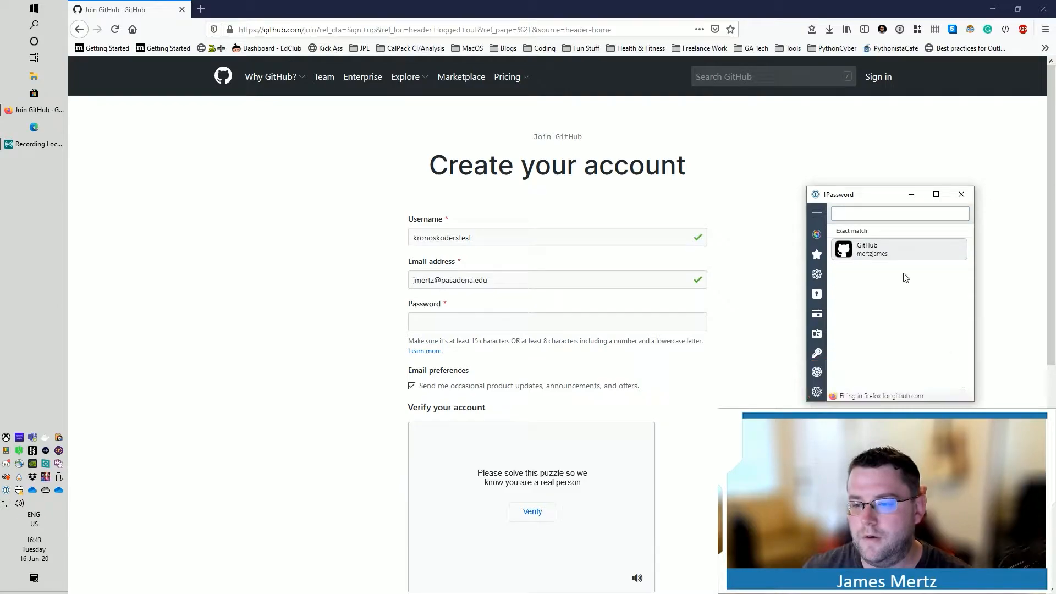
left_click(817, 373)
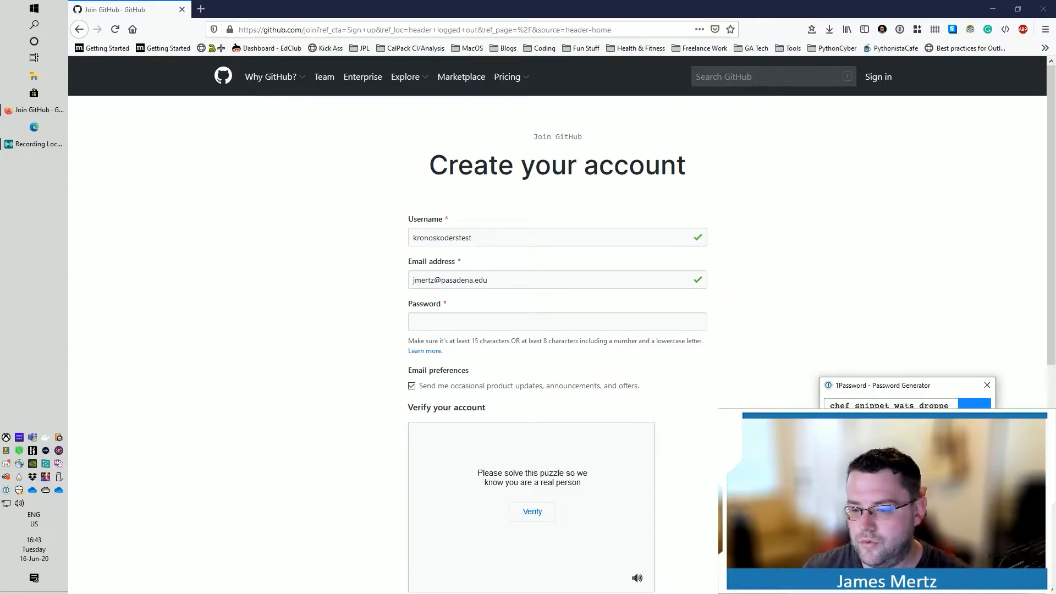
left_click(974, 406)
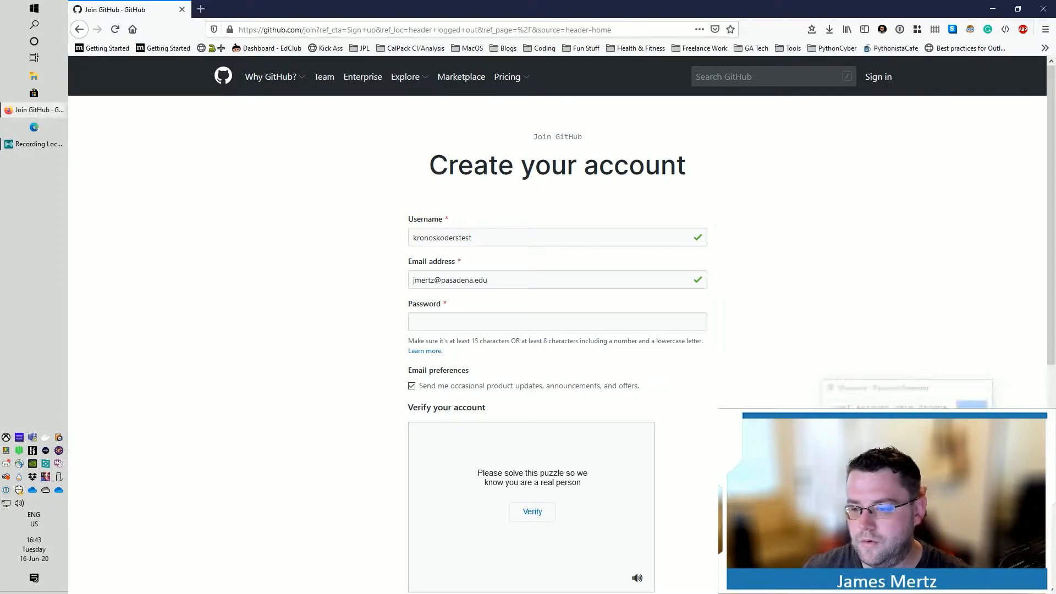
left_click(460, 321)
key("ctrl+v")
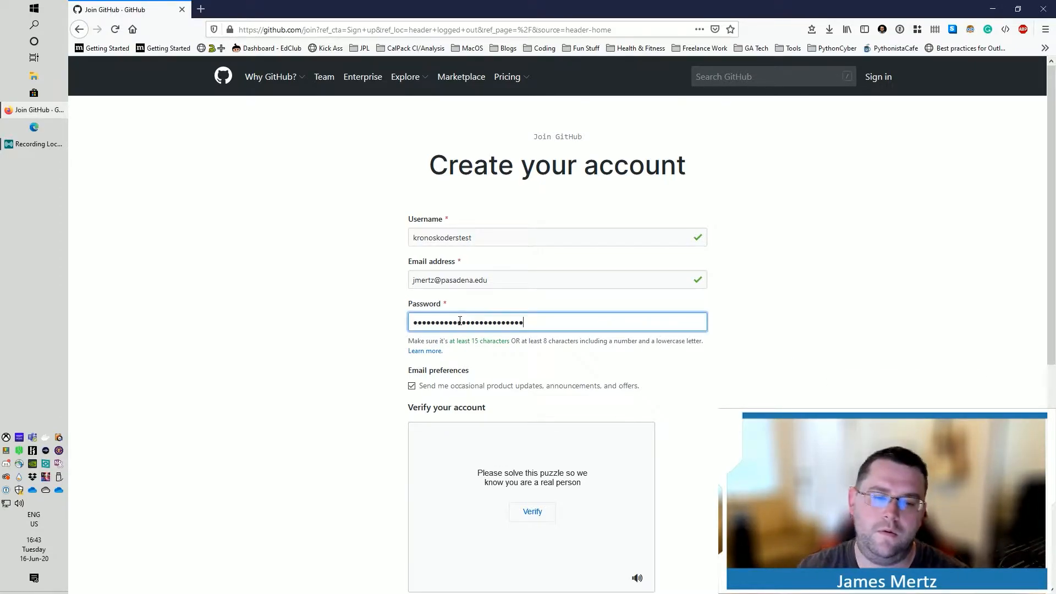
Opt out of occasional product updates and solve the account verification puzzle by rotating the animal image upright
left_click(412, 387)
scroll(370, 370, "down", 2)
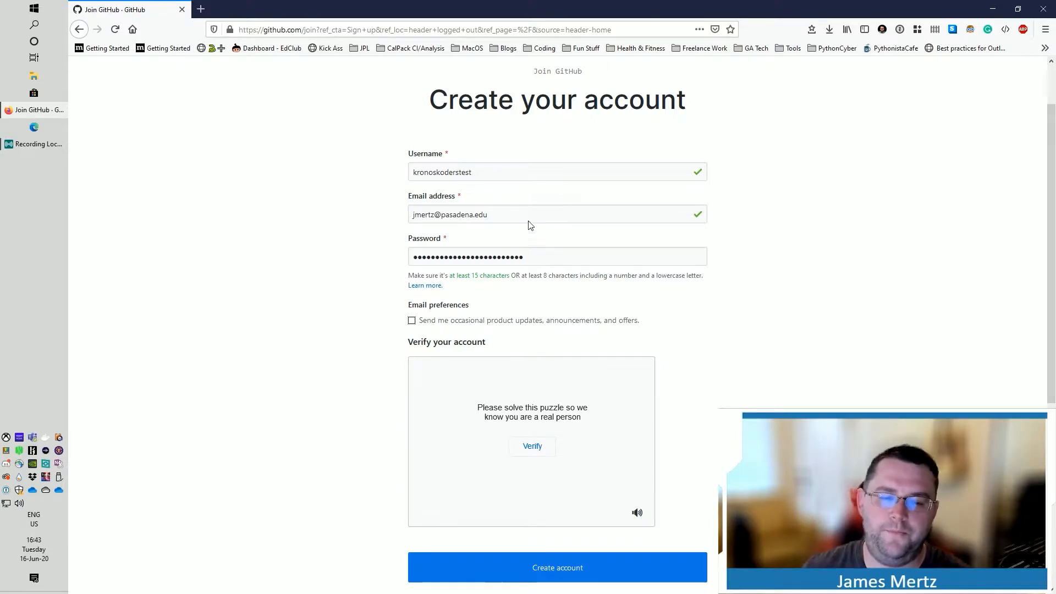
left_click(541, 448)
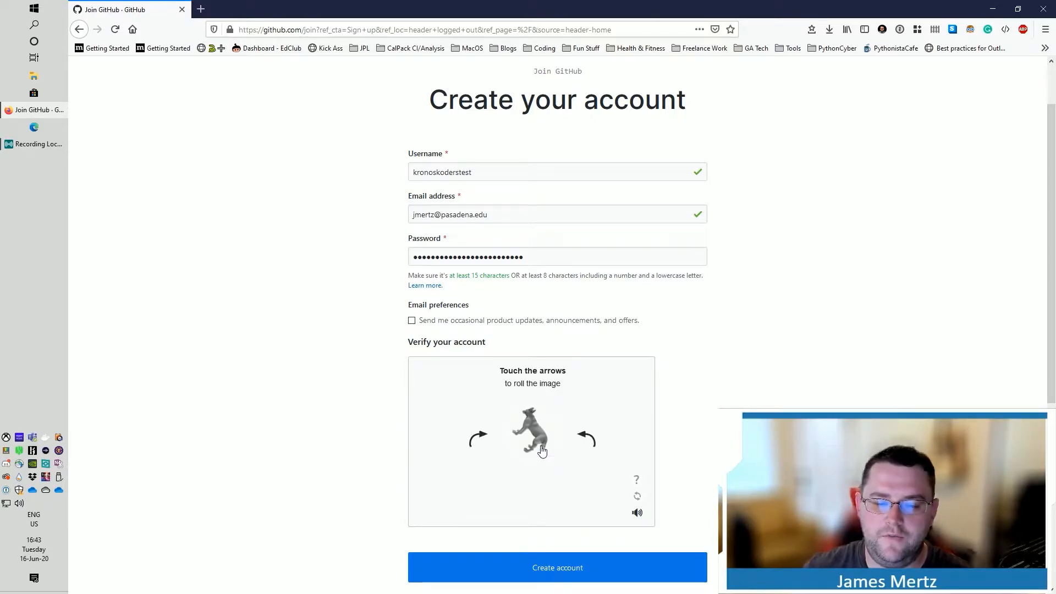
left_click(587, 441)
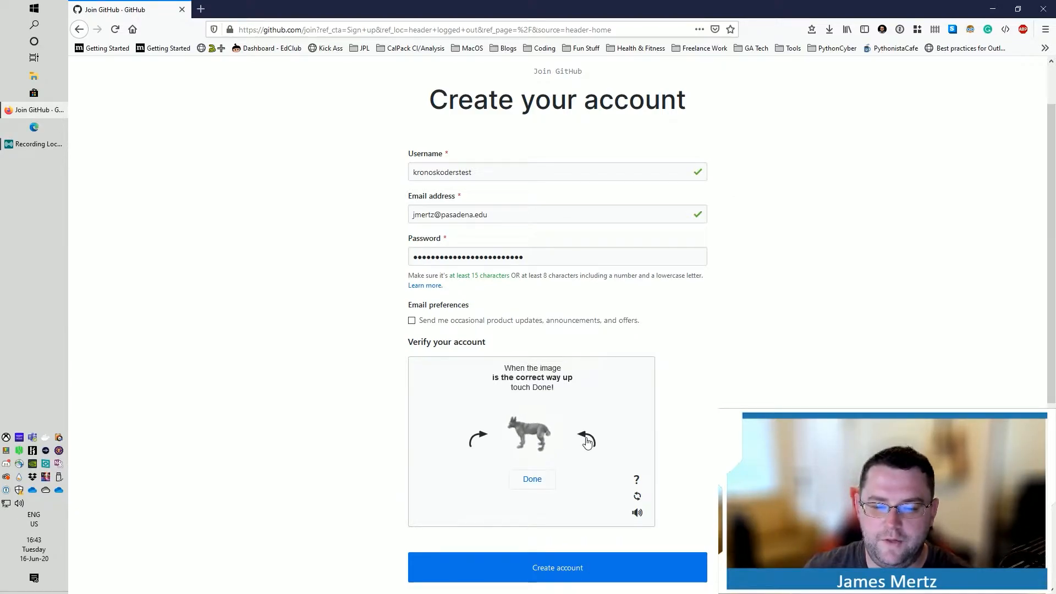
left_click(531, 482)
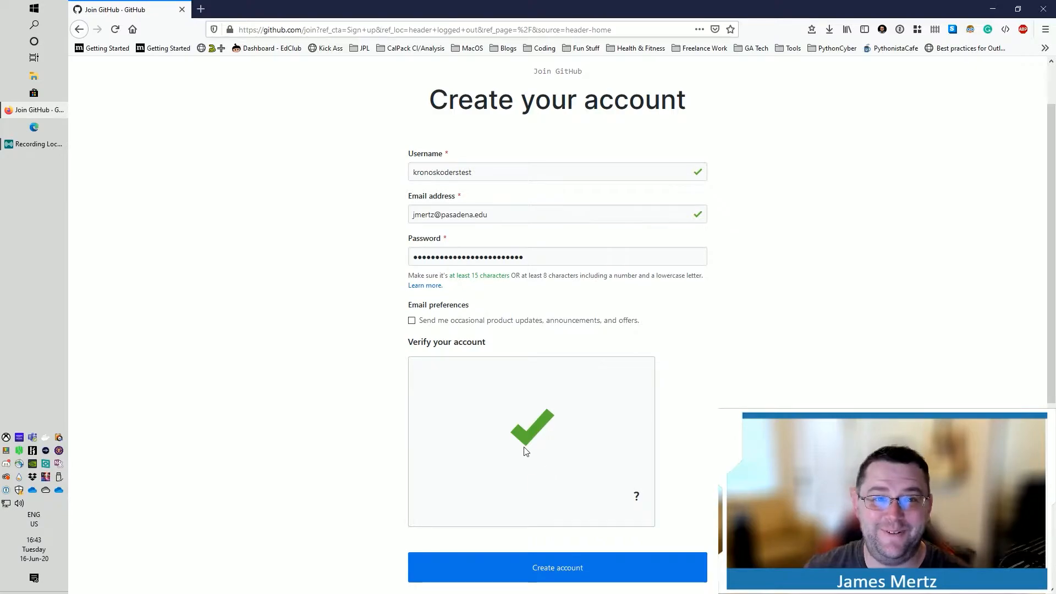
Create the account and save its credentials in 1Password as a new login named GitHub in the Private vault
scroll(451, 495, "down", 1)
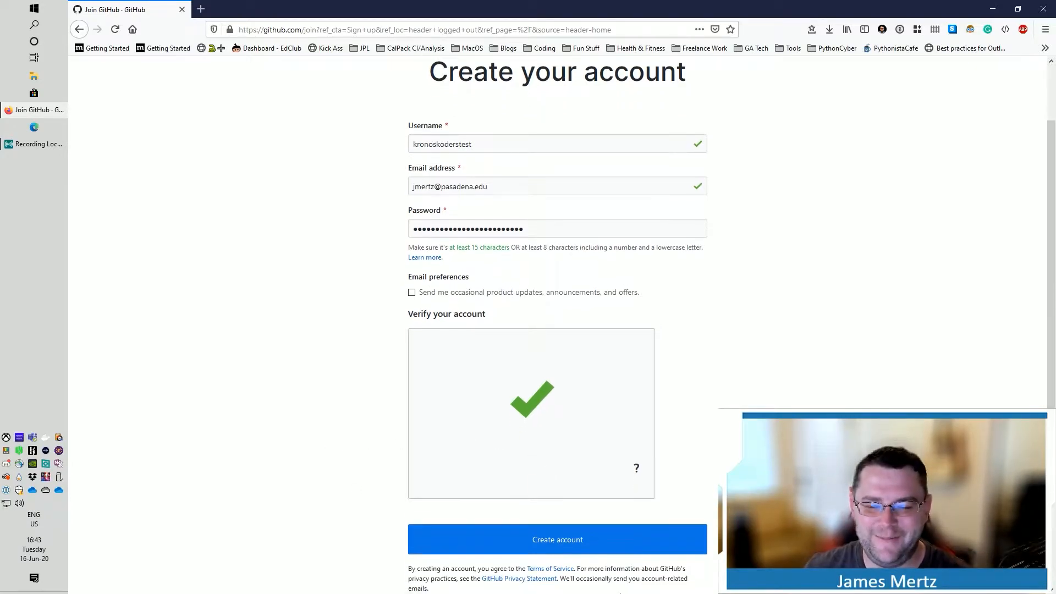
left_click(585, 540)
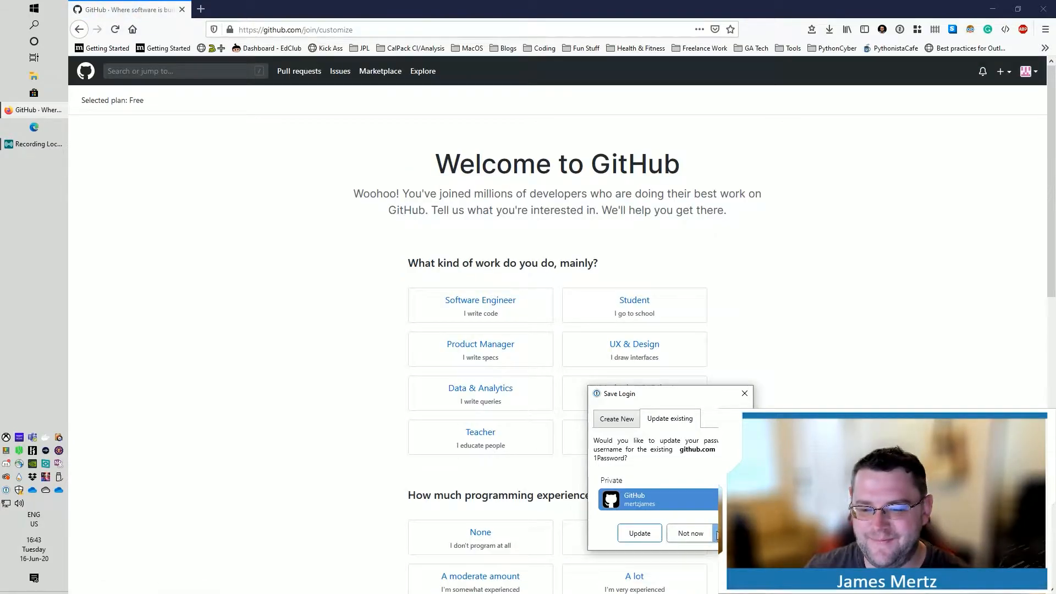
left_click(618, 418)
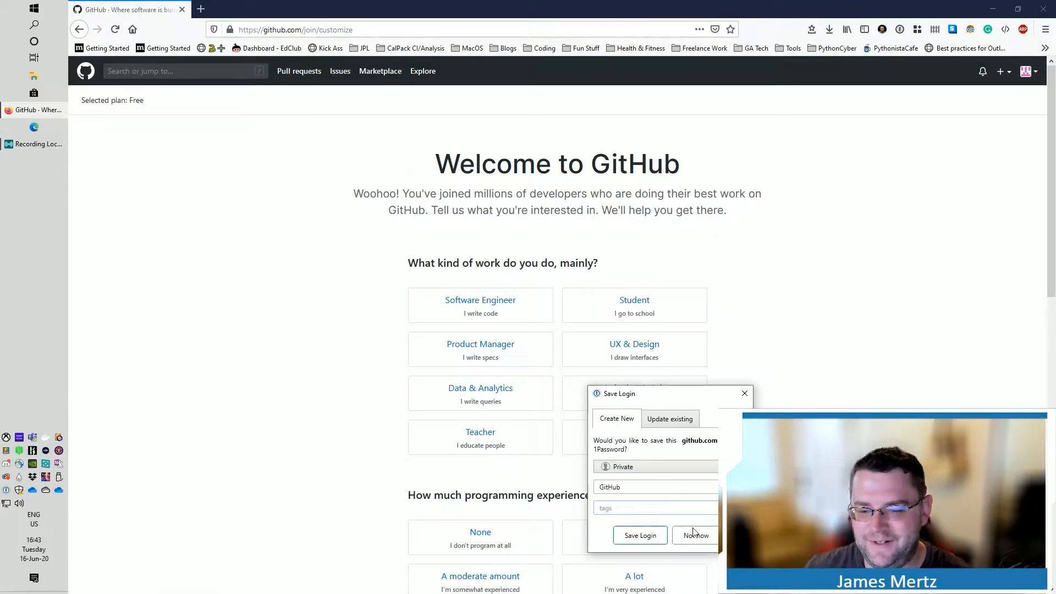
left_click(643, 536)
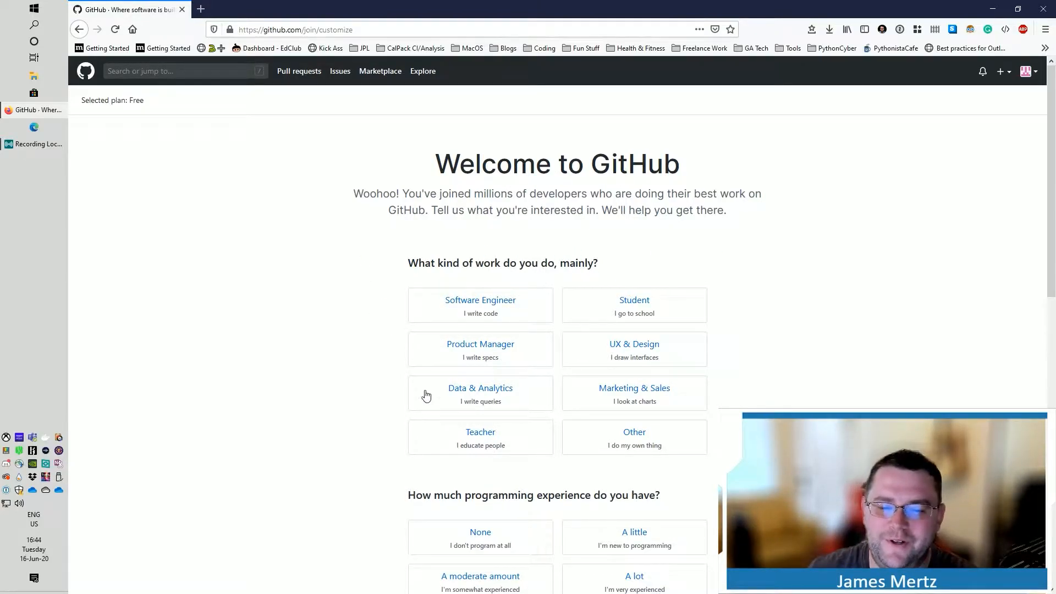
Answer the welcome survey with Student as the main kind of work and None for programming experience
scroll(484, 350, "down", 10)
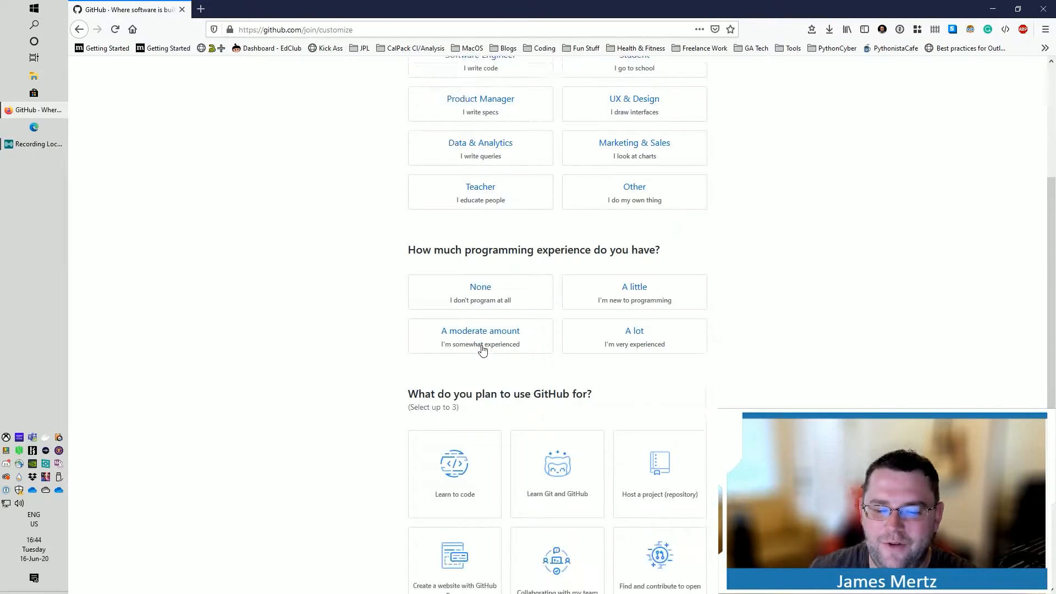
scroll(571, 366, "up", 10)
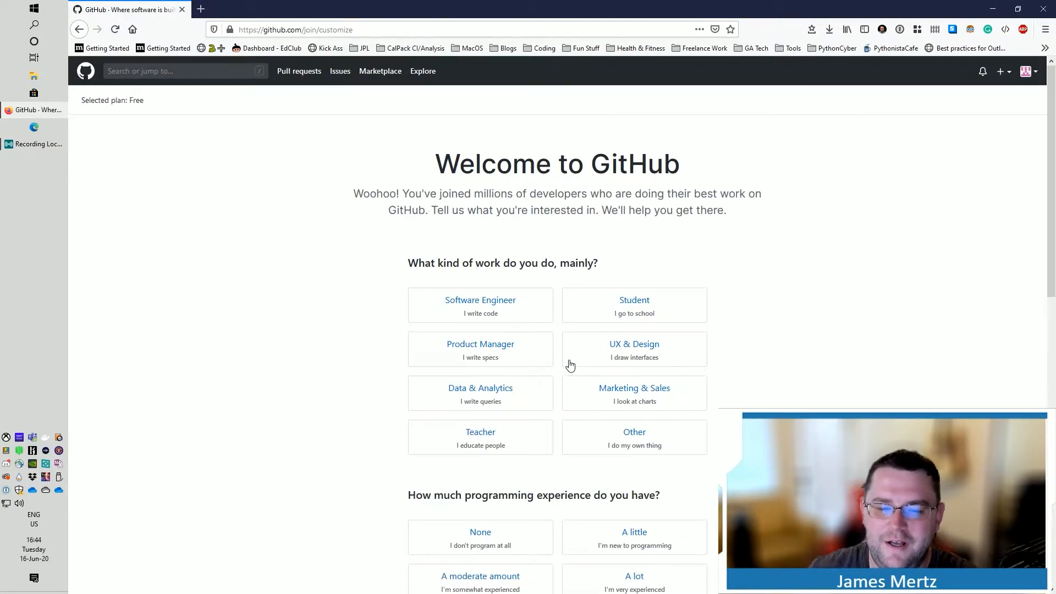
left_click(597, 311)
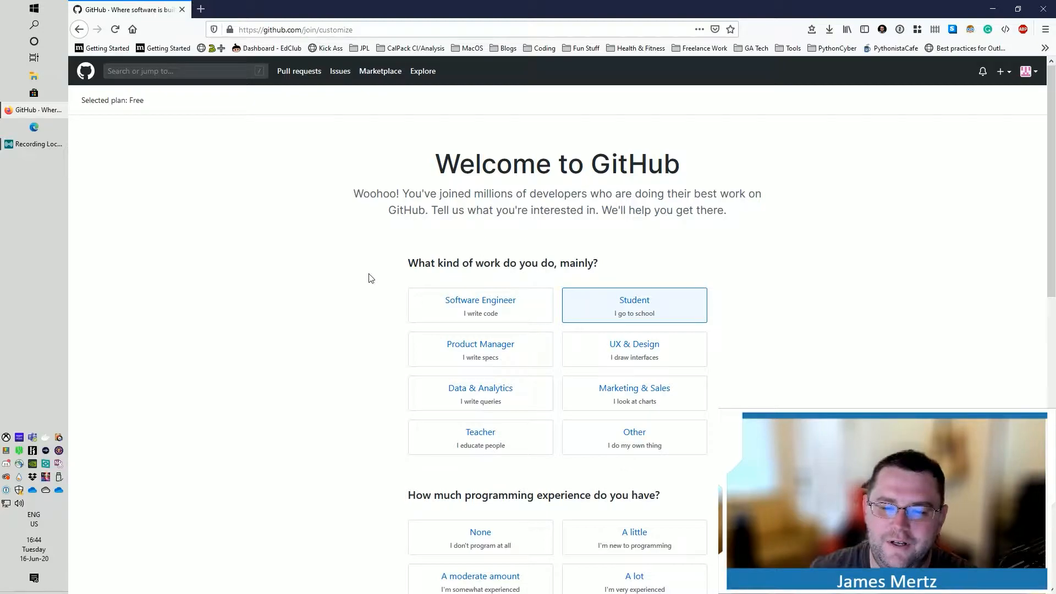
scroll(357, 279, "down", 1)
left_click(417, 274)
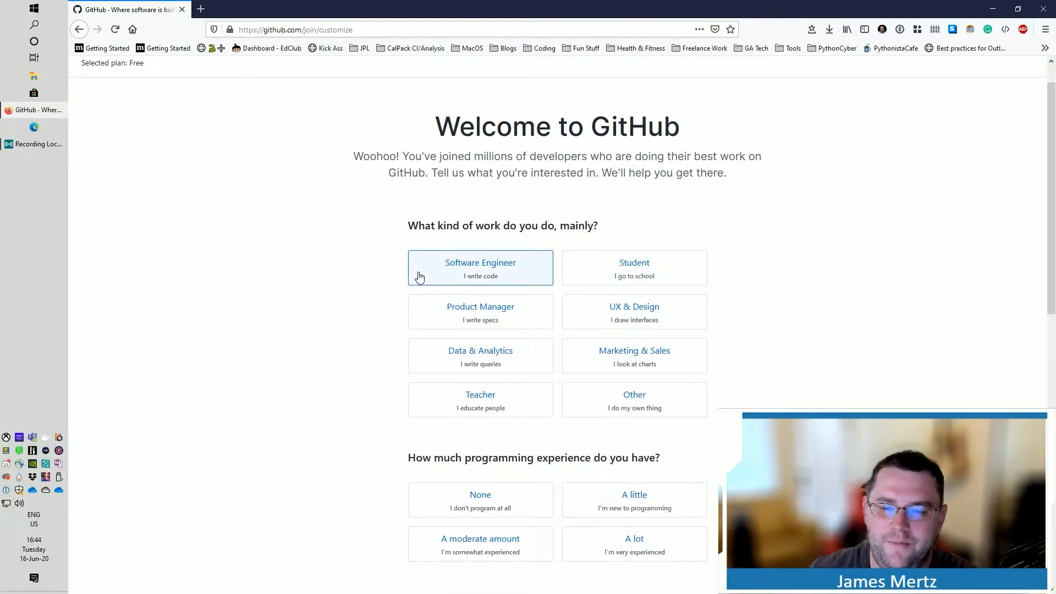
left_click(600, 278)
scroll(473, 264, "down", 4)
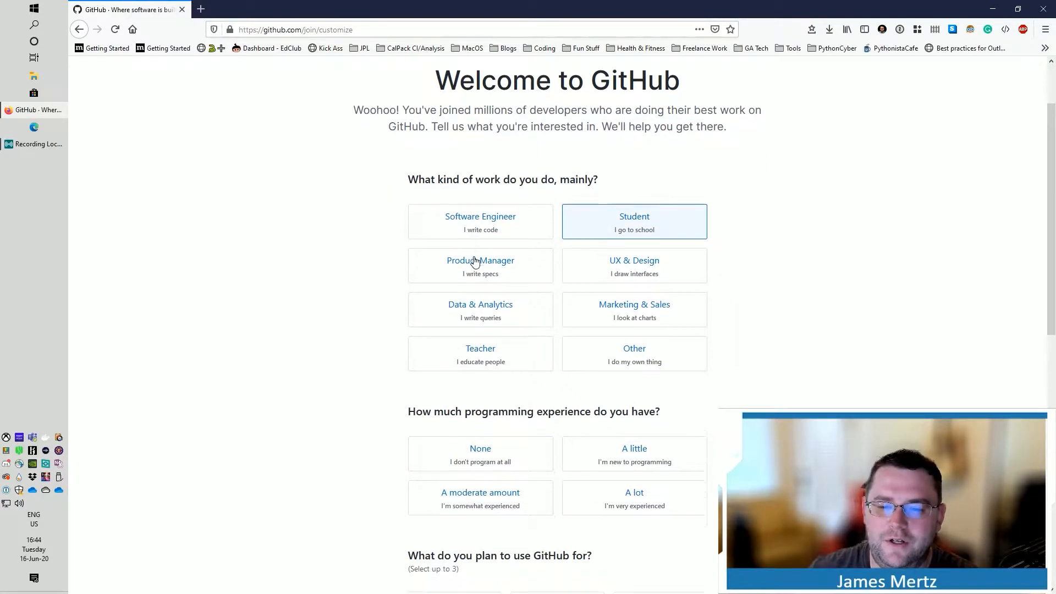
left_click(430, 313)
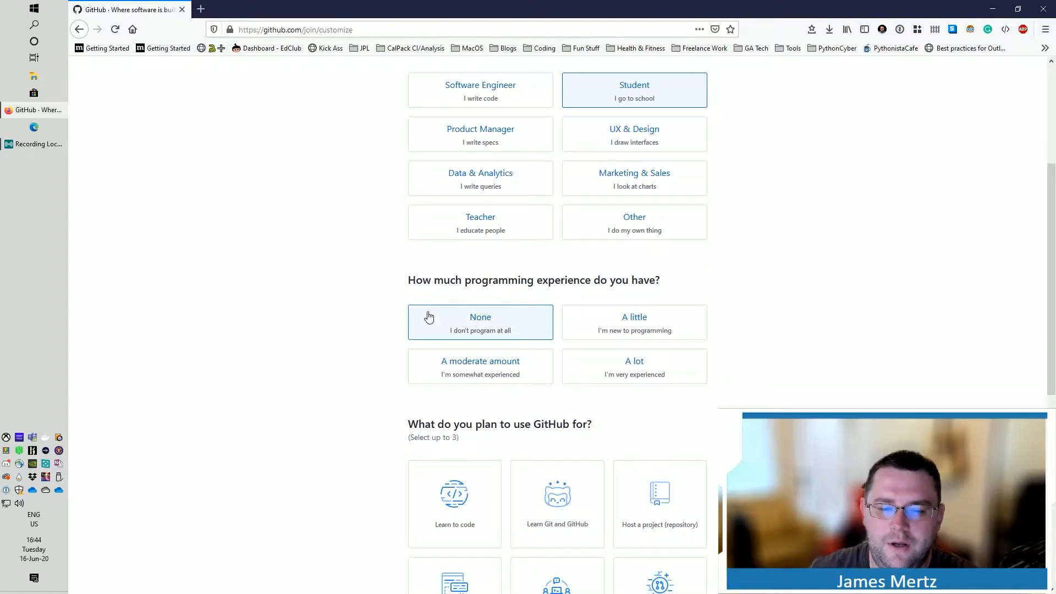
Choose Learn to code, Learn Git and GitHub, and School work and student projects as the planned uses of GitHub
scroll(387, 316, "down", 3)
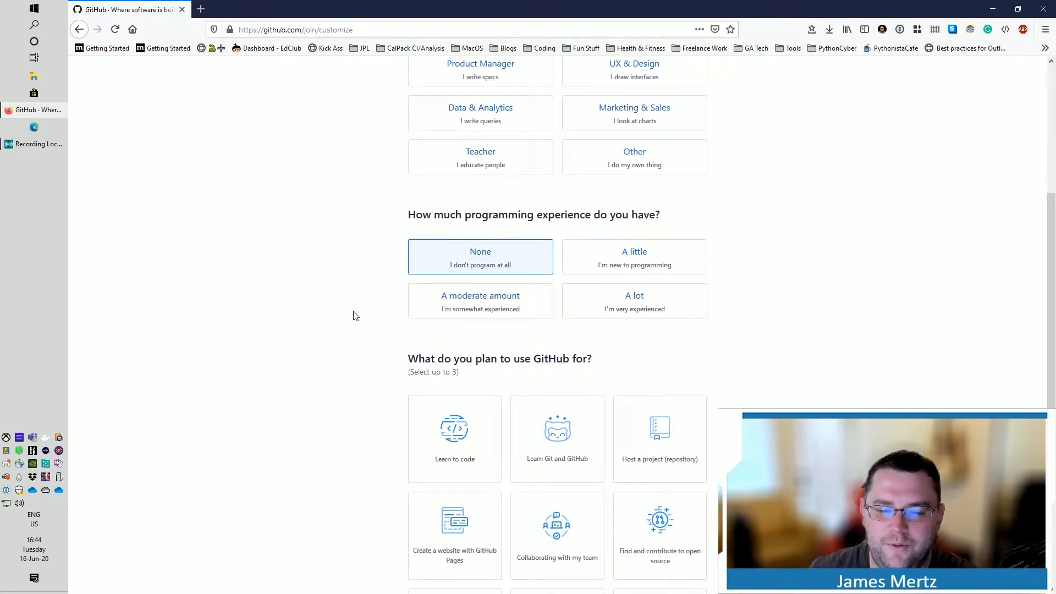
left_click(467, 316)
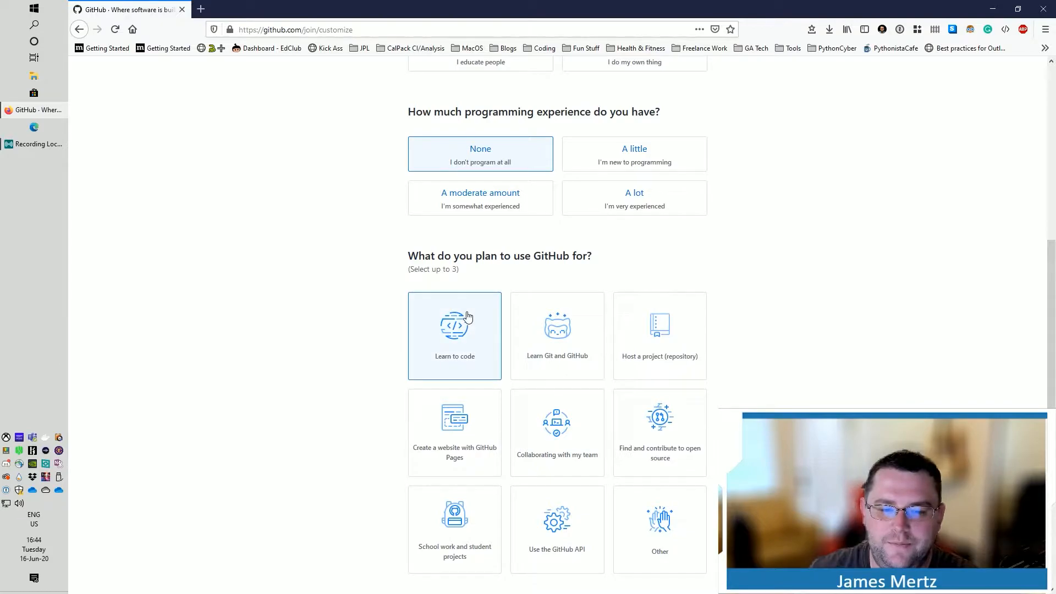
scroll(644, 270, "down", 1)
left_click(582, 271)
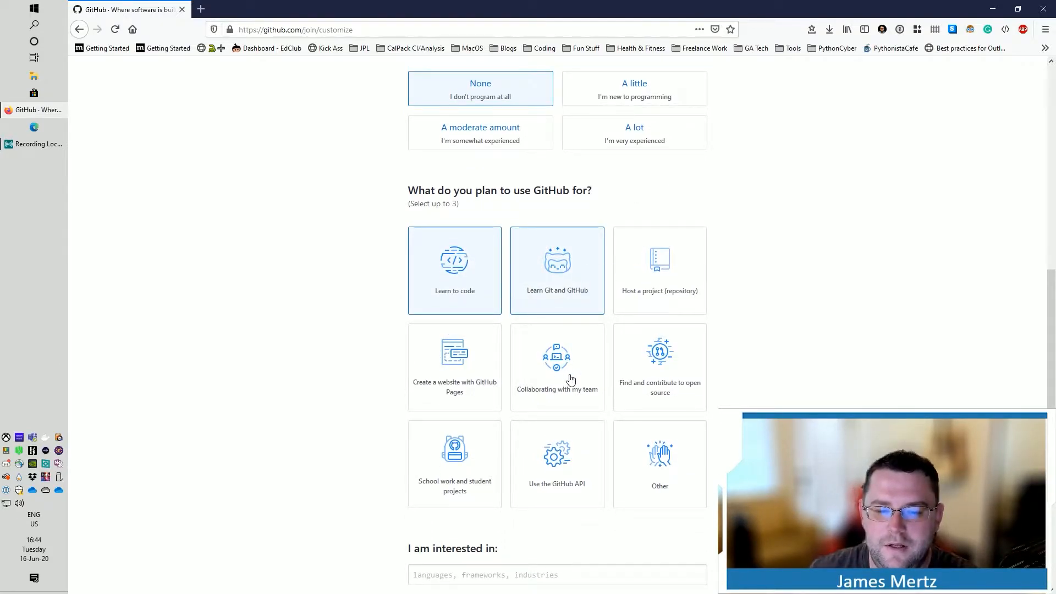
left_click(473, 452)
Add python as an interest and complete the account setup
scroll(327, 370, "down", 1)
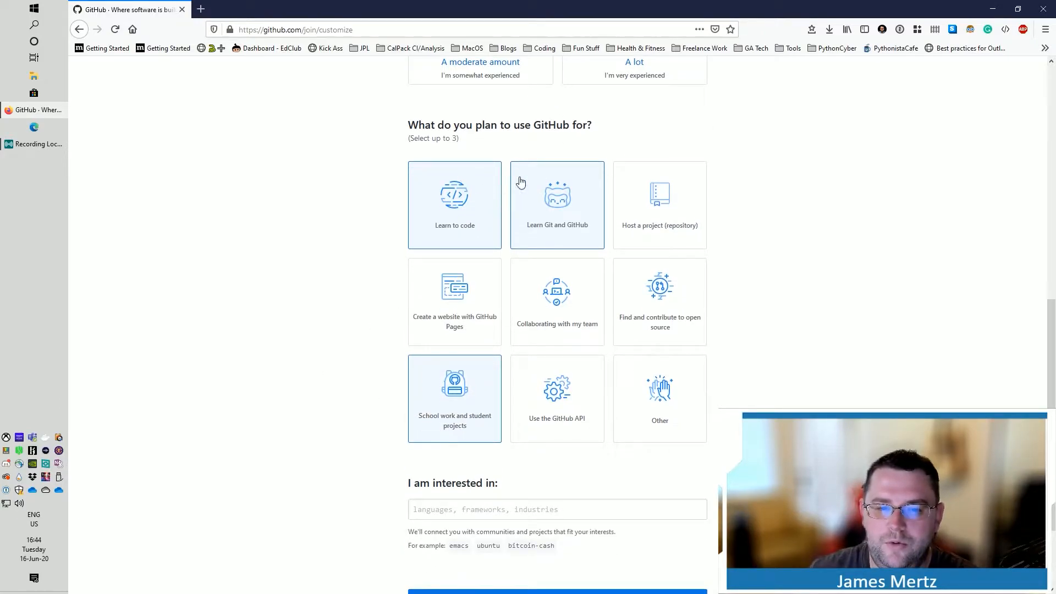
left_click(477, 511)
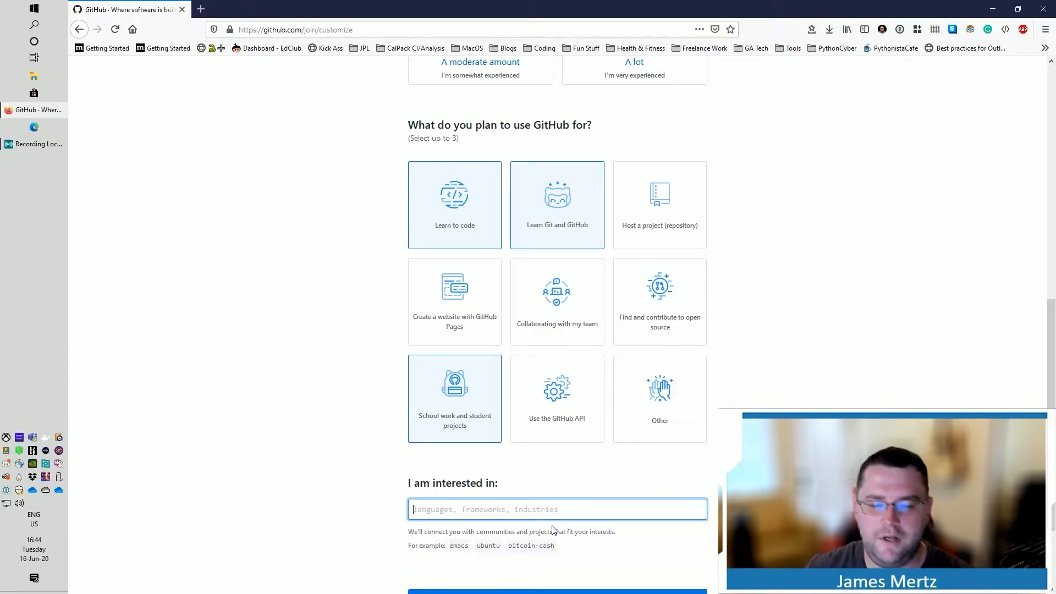
type("python")
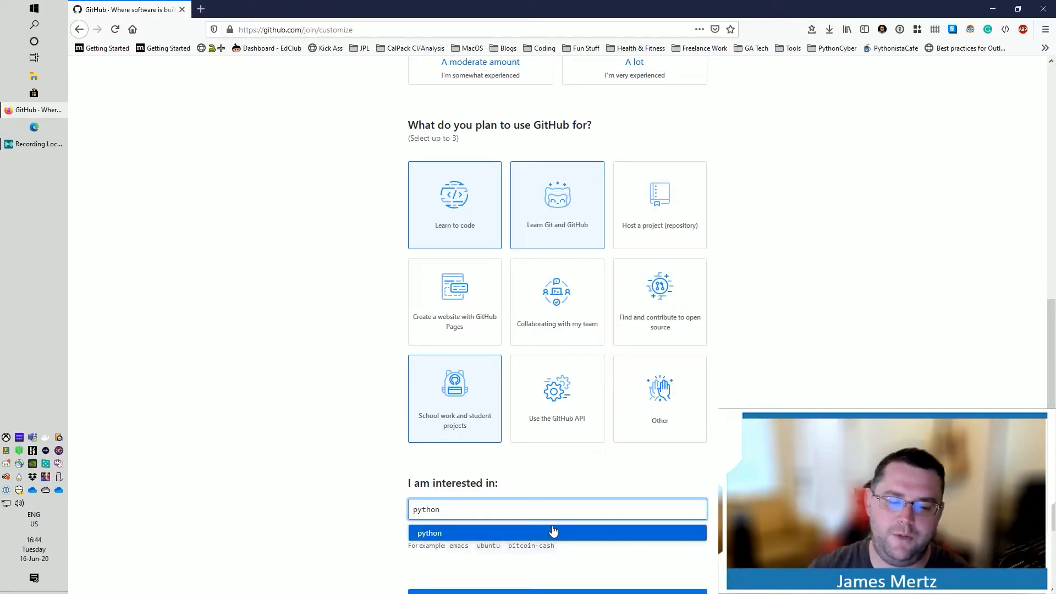
left_click(463, 535)
scroll(348, 465, "down", 1)
scroll(352, 462, "down", 1)
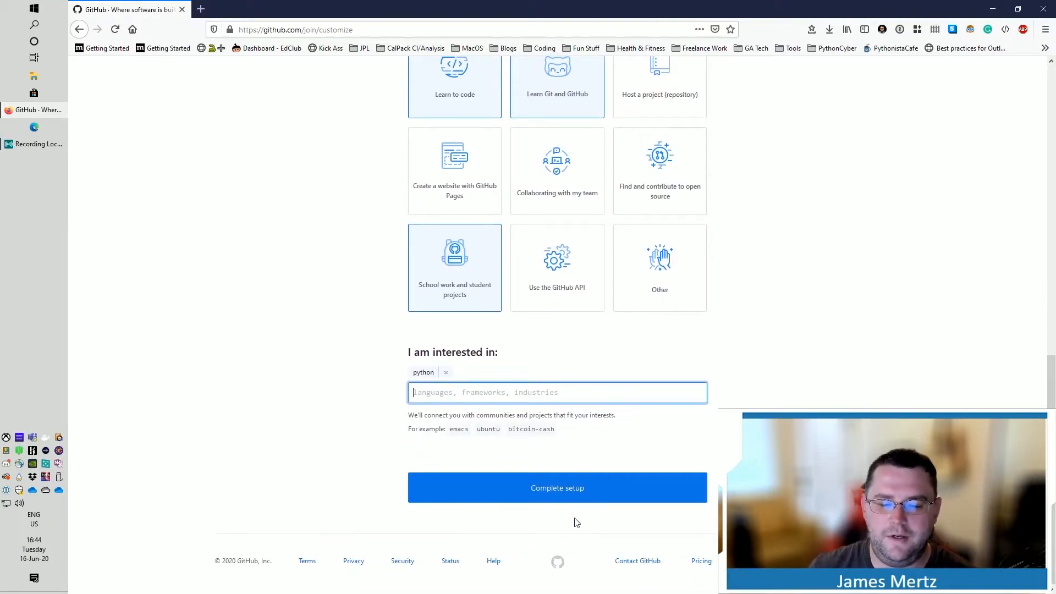
left_click(568, 492)
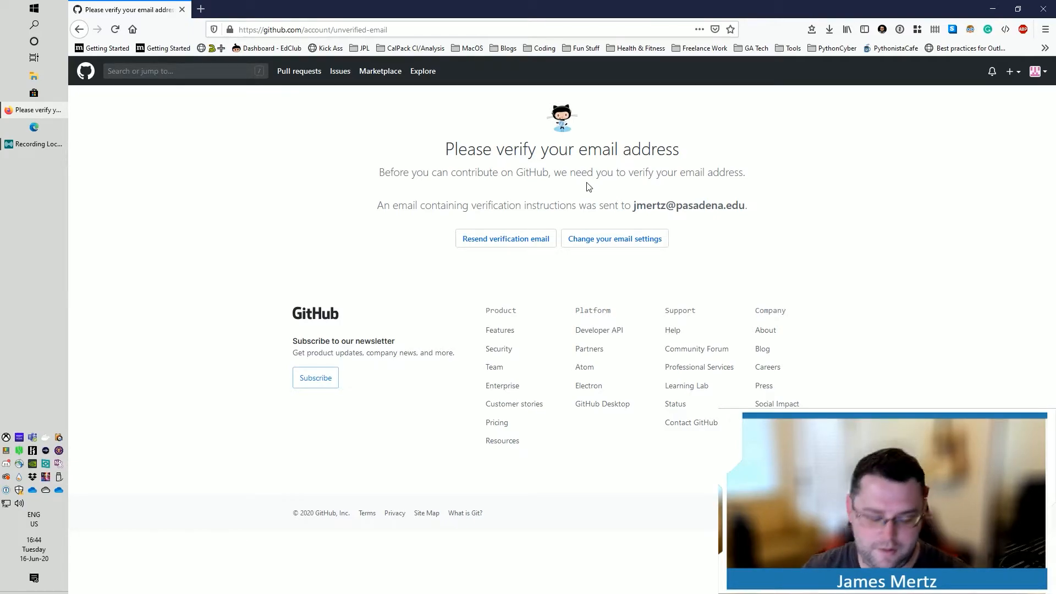
Switch to Outlook, open GitHub's verification message in the new account's inbox, and verify the email address from it
key("alt+space")
type("out")
key("Return")
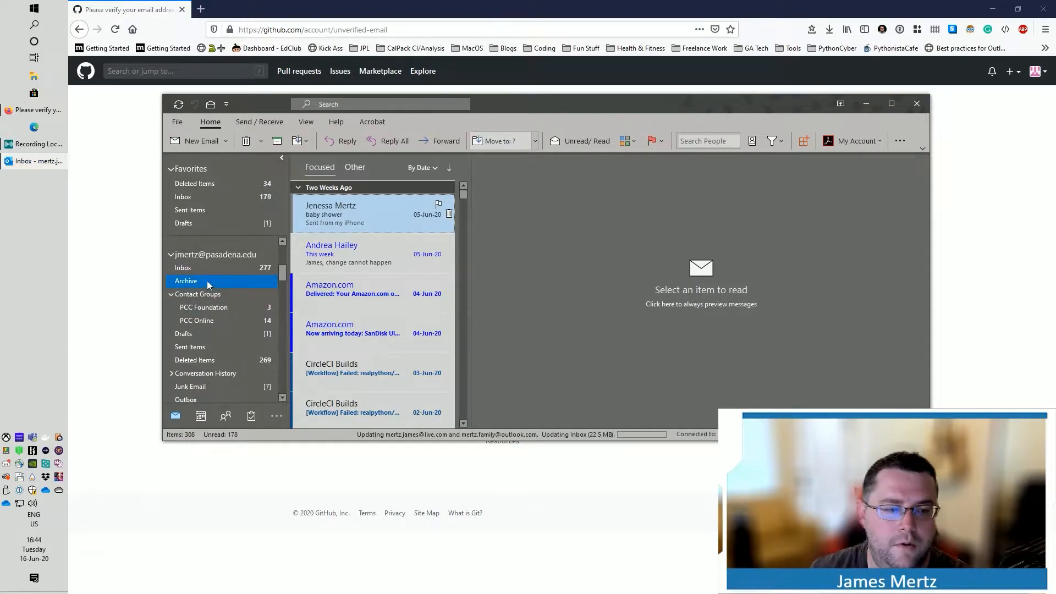
left_click(187, 269)
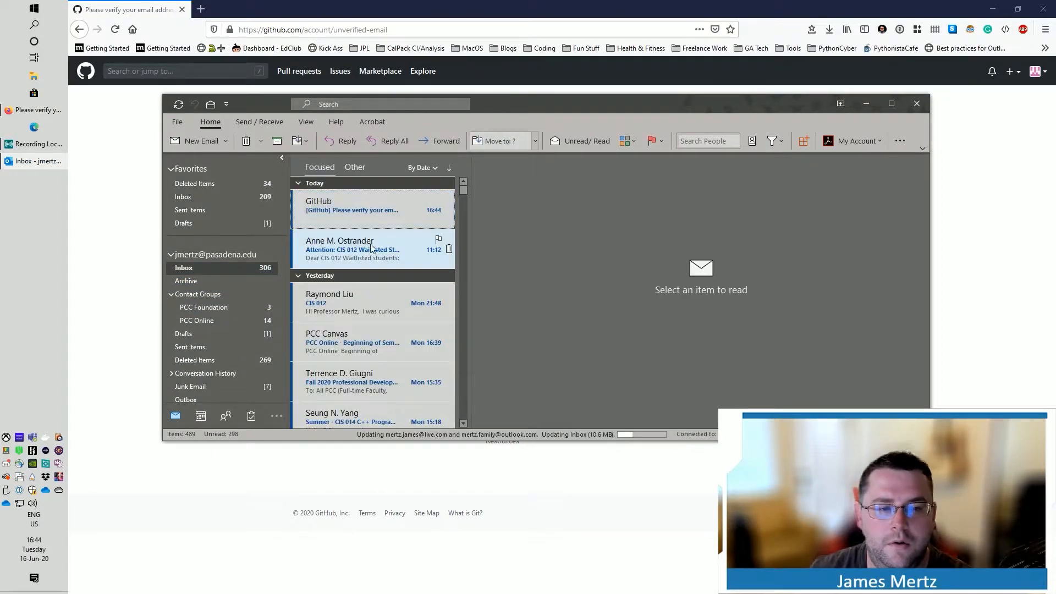
left_click(371, 210)
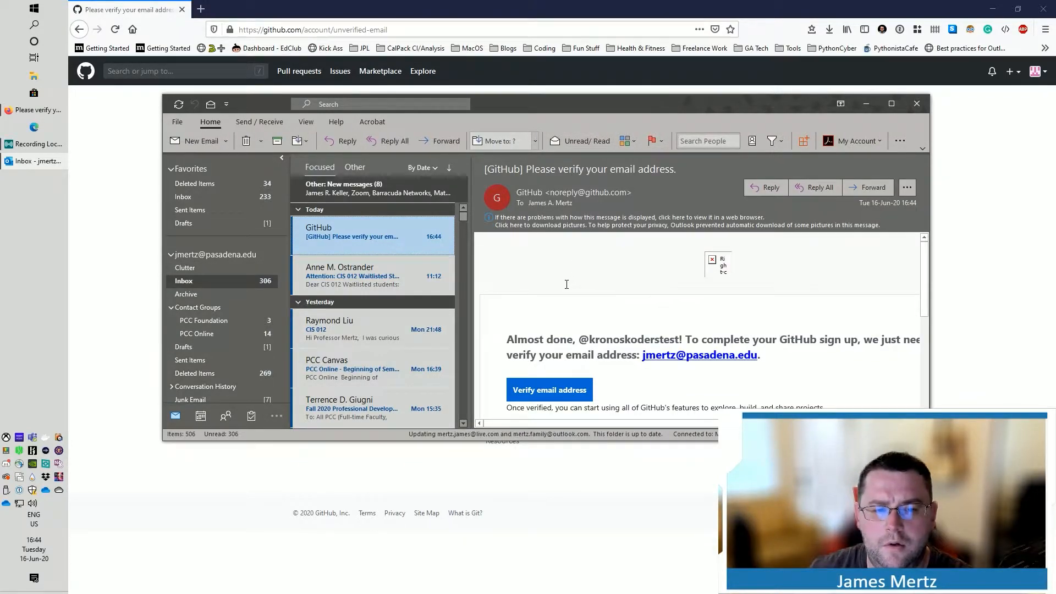
left_click(561, 393)
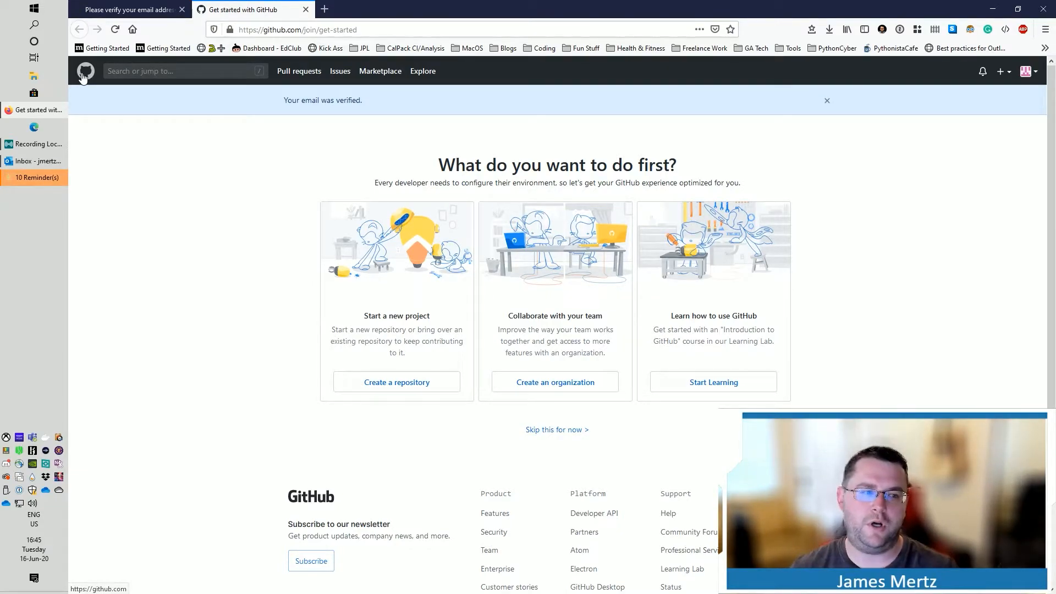
Close the Outlook reminders window
left_click(42, 184)
right_click(49, 188)
left_click(113, 333)
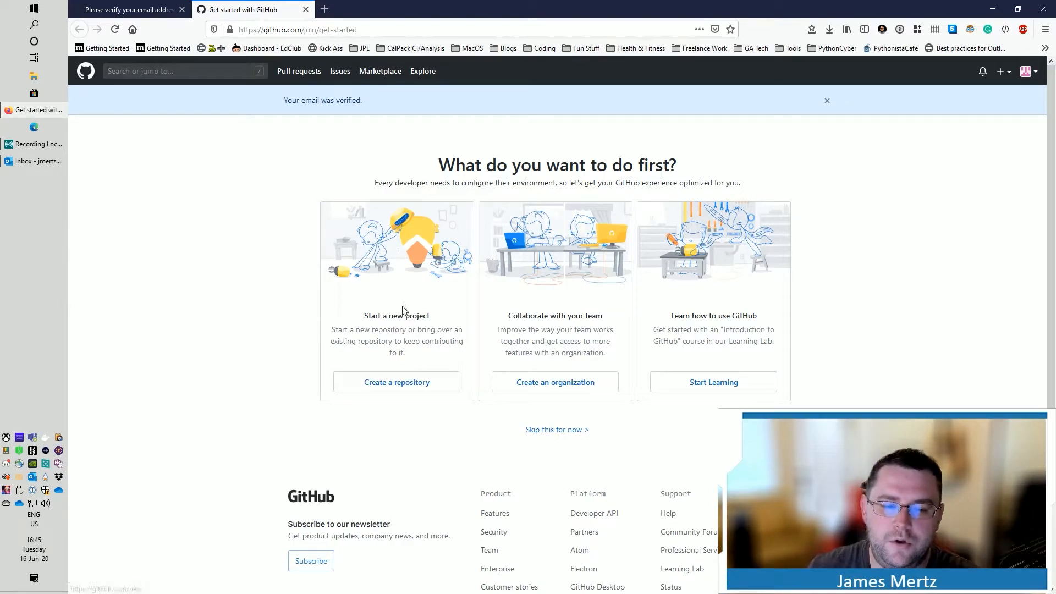
Start a new repository with the new account as its owner and name it scratchpad
left_click(382, 389)
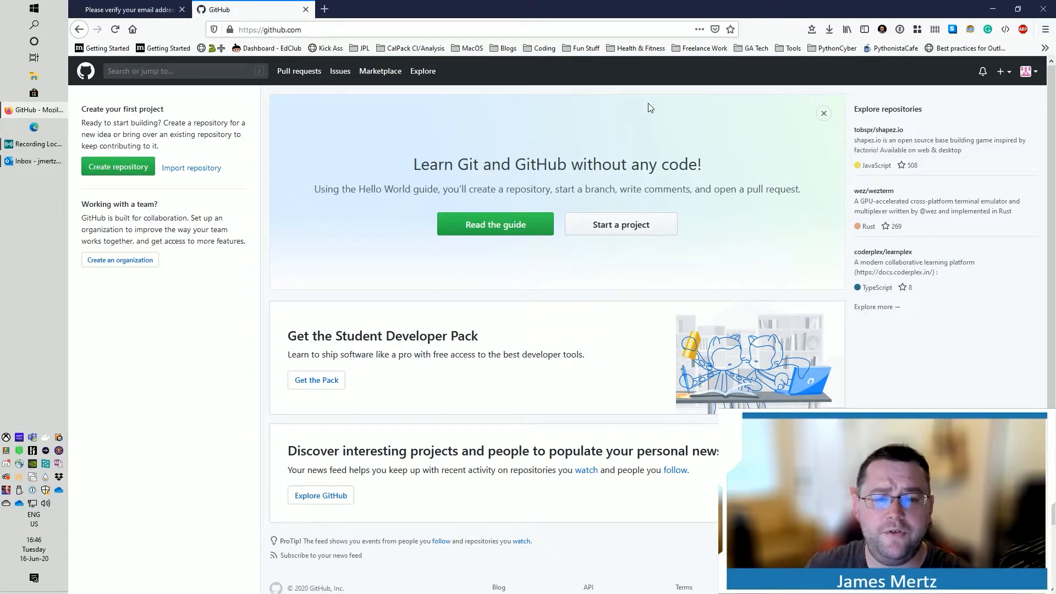
left_click(113, 171)
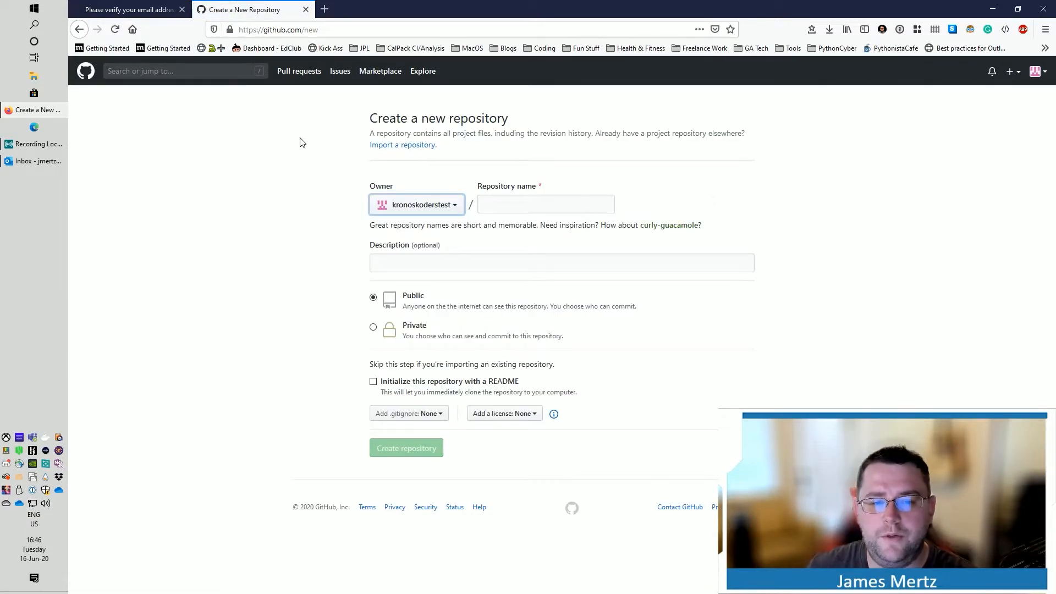
left_click(405, 202)
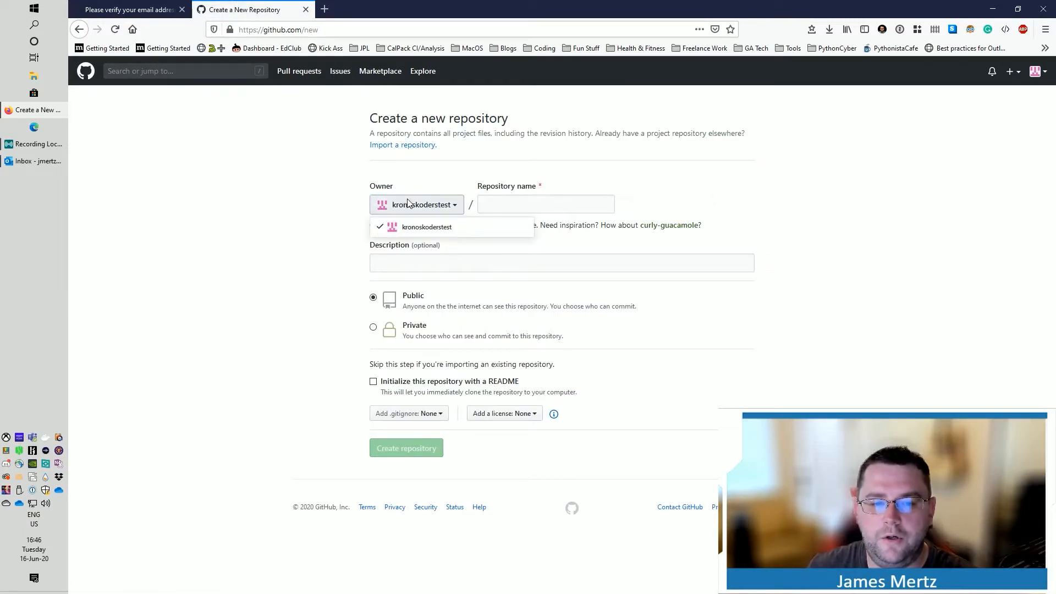
left_click(402, 234)
left_click(512, 207)
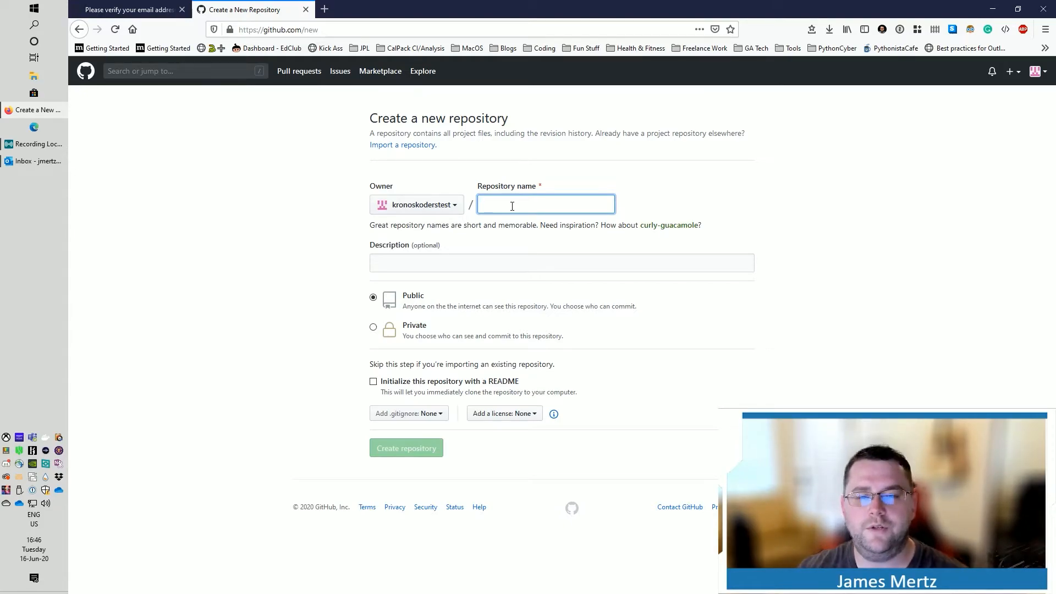
type("scratchpad")
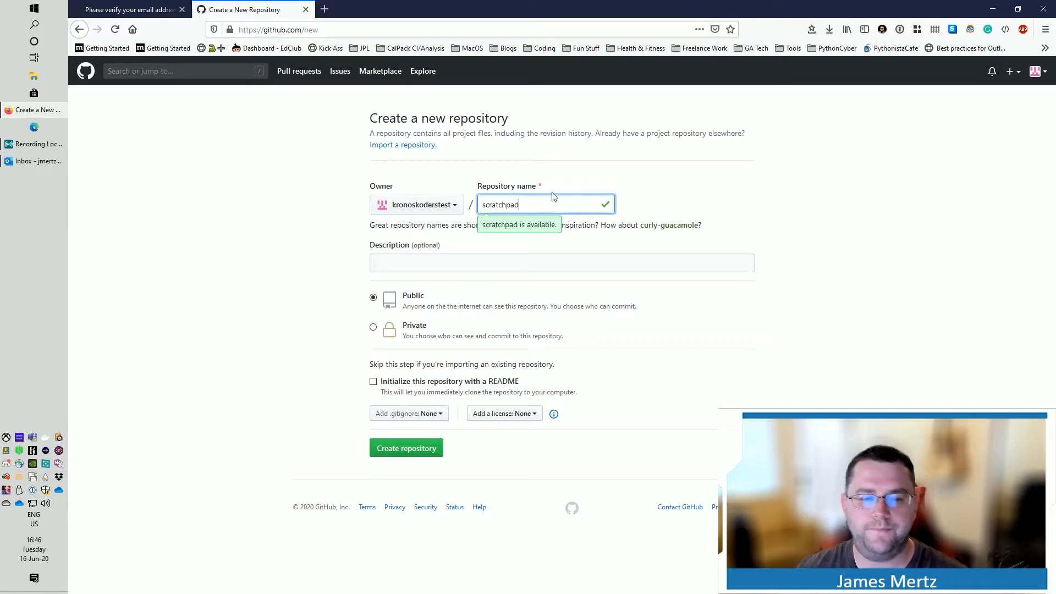
Enter "a place to play around with." as the repository description and make the repository private
left_click(409, 266)
type("a")
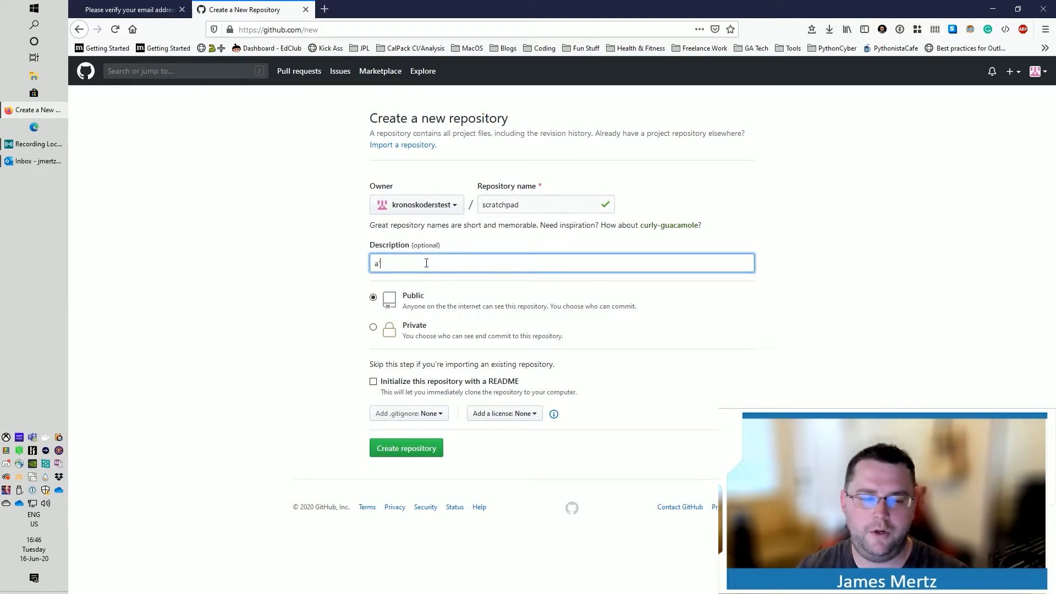
type("y ar")
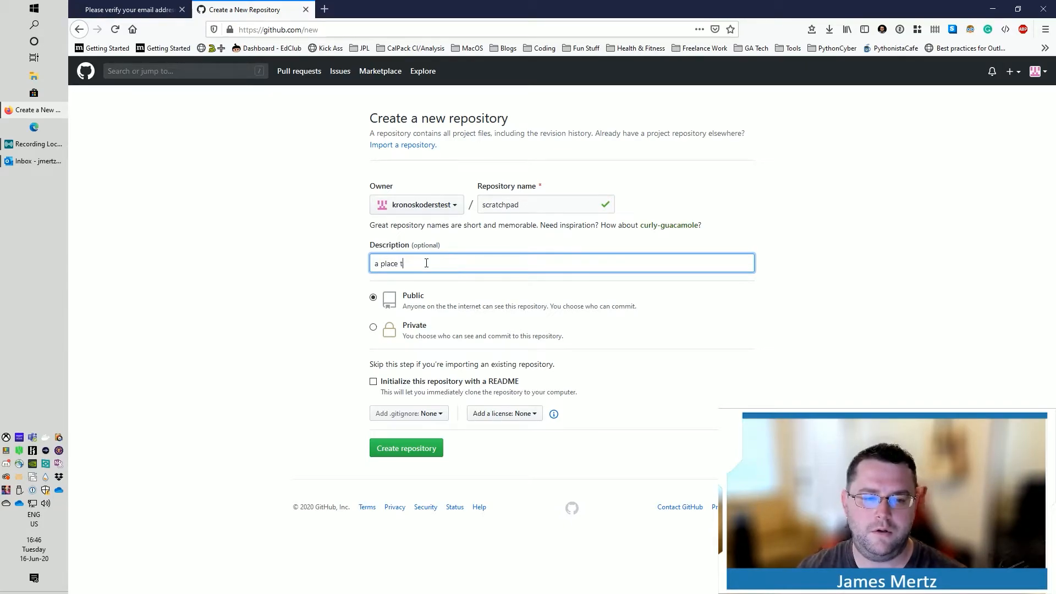
type("ound with.")
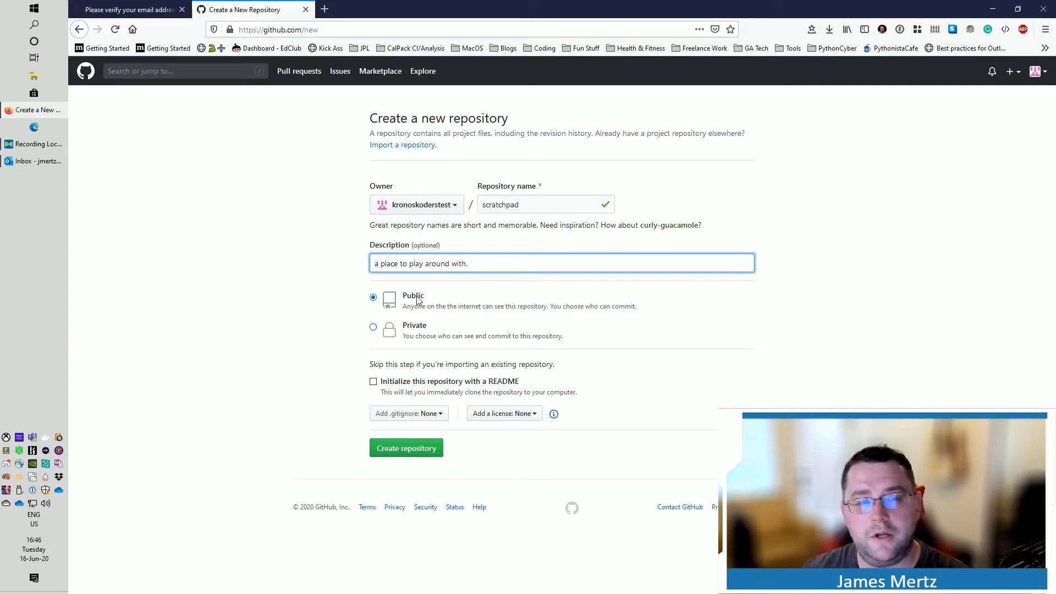
left_click(374, 328)
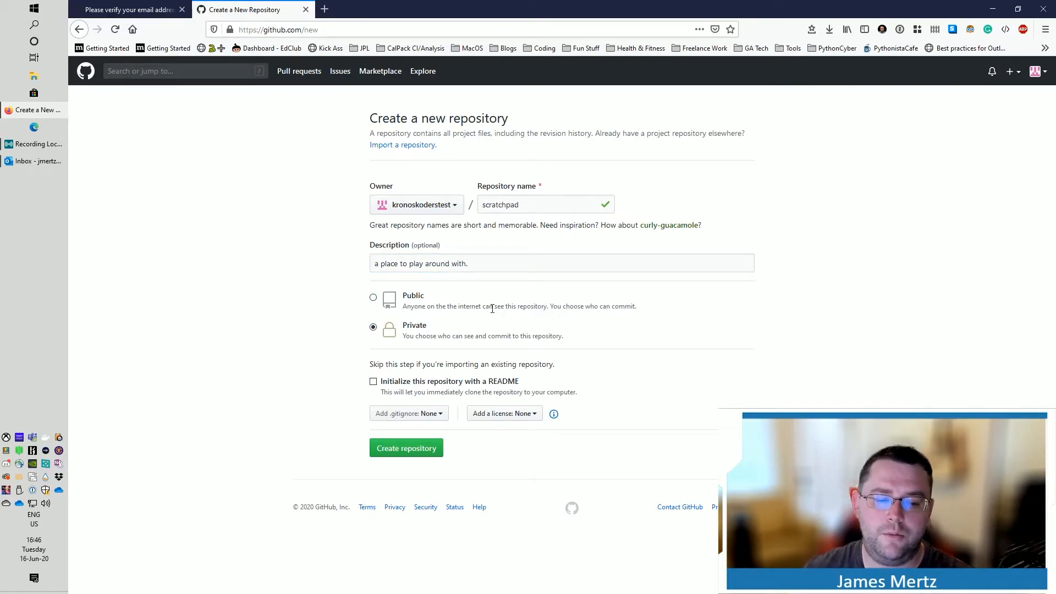
Create the repository with a README, the Python .gitignore template and no license
left_click(374, 383)
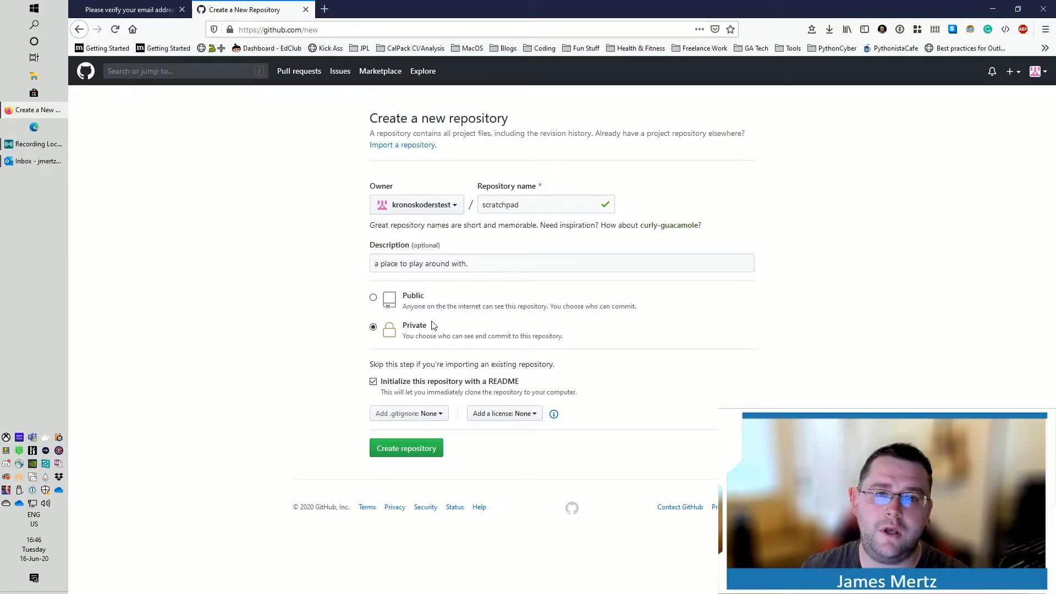
left_click(429, 413)
type("python")
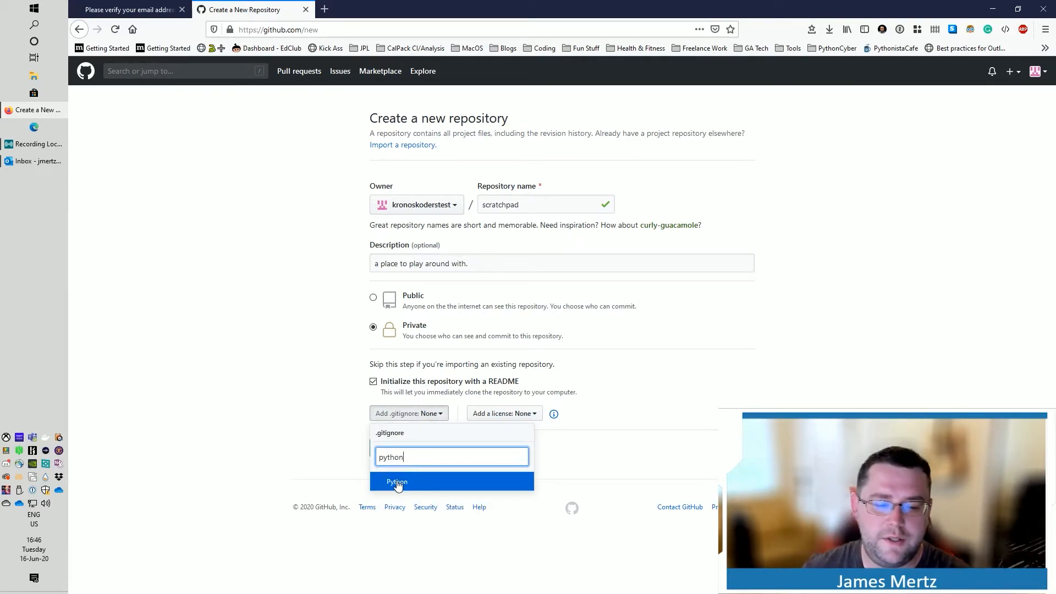
left_click(410, 482)
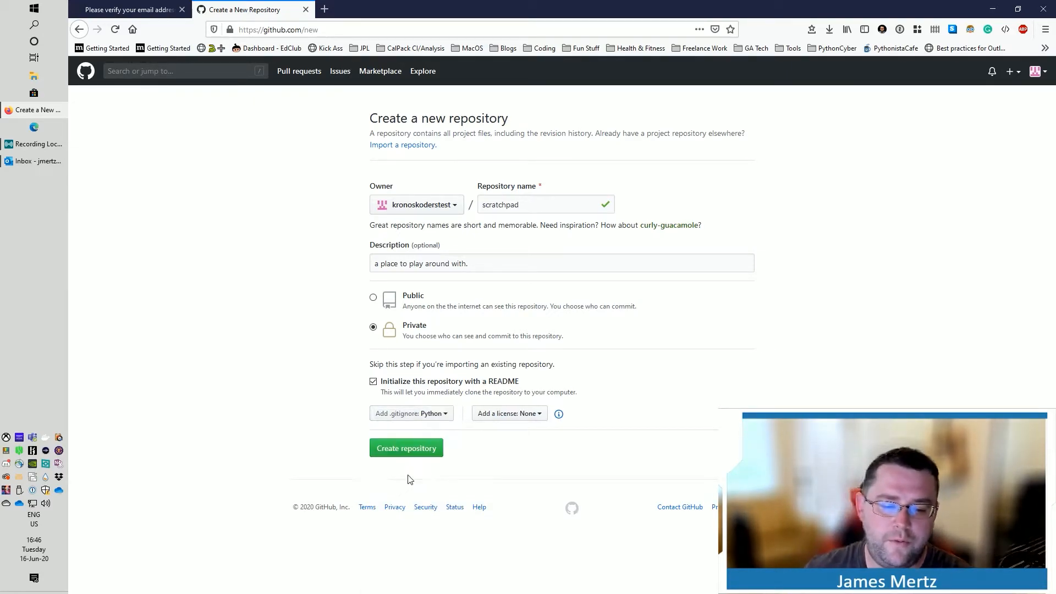
left_click(534, 416)
left_click(675, 389)
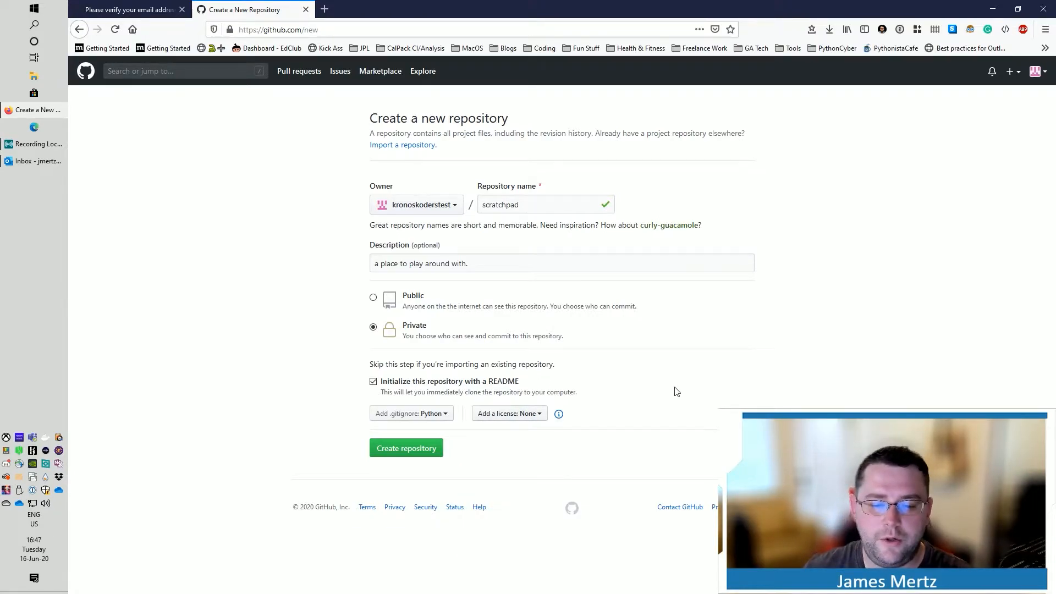
left_click(407, 449)
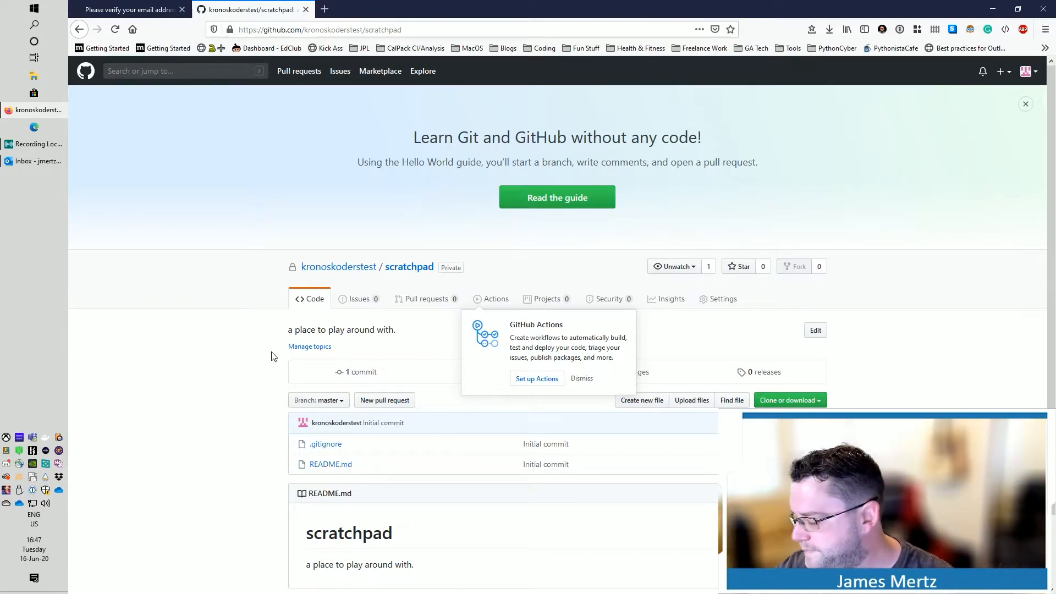
Switch to Outlook, decline archiving the old items, and close the mail window
key("alt+Tab")
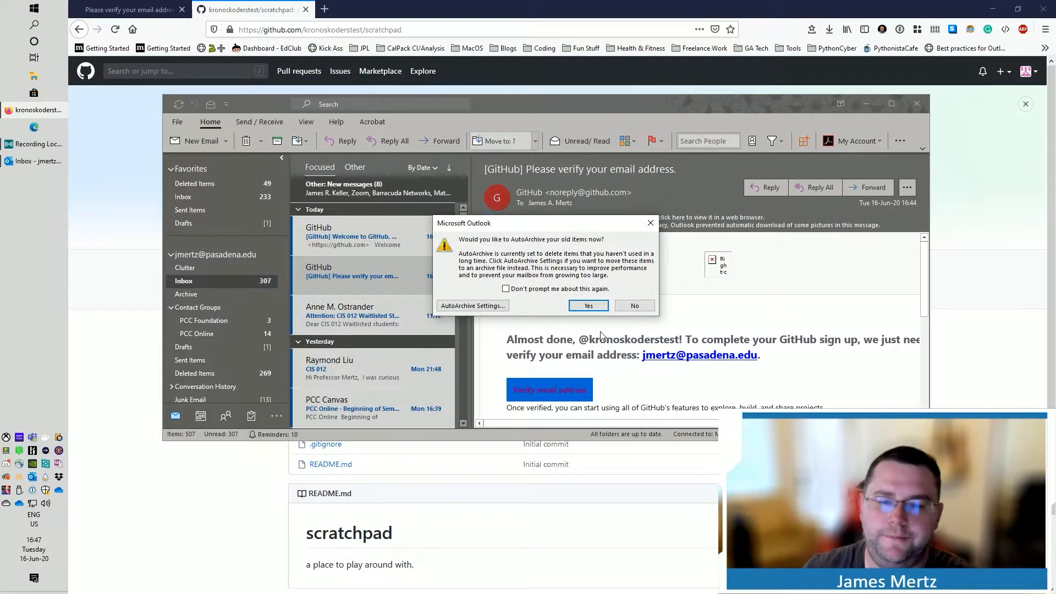
left_click(628, 307)
left_click(924, 112)
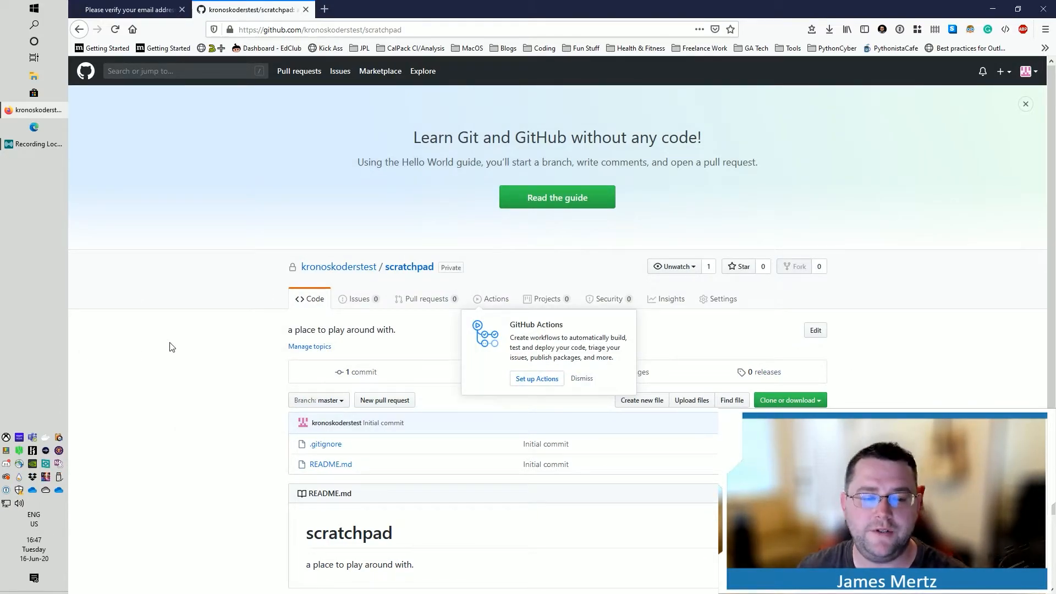
Examine the new repository's page and the owner and repository name parts of its web address
scroll(297, 304, "down", 2)
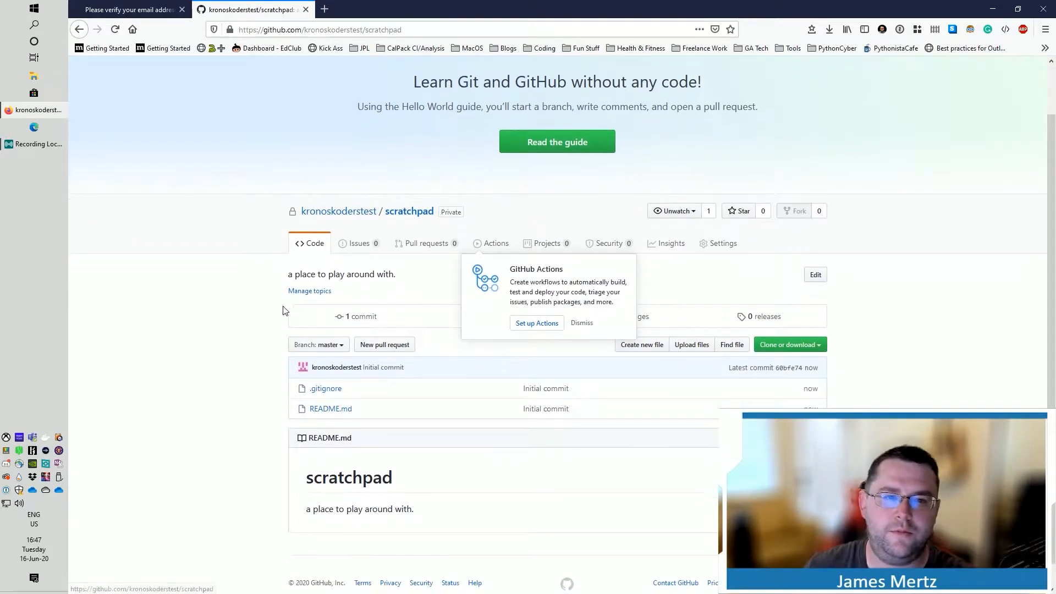
scroll(421, 342, "down", 1)
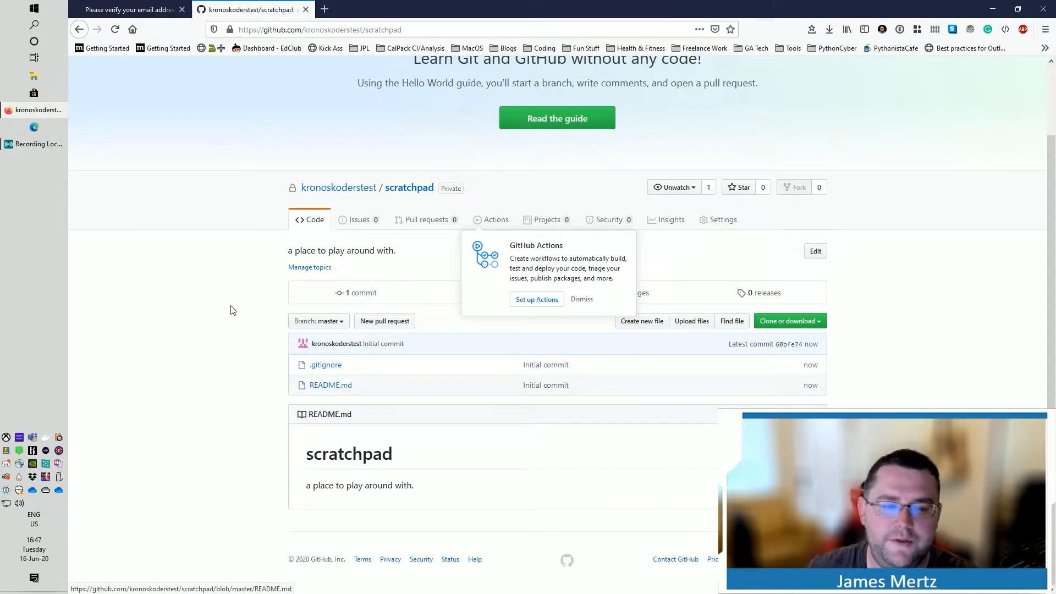
scroll(238, 313, "up", 2)
scroll(237, 313, "up", 3)
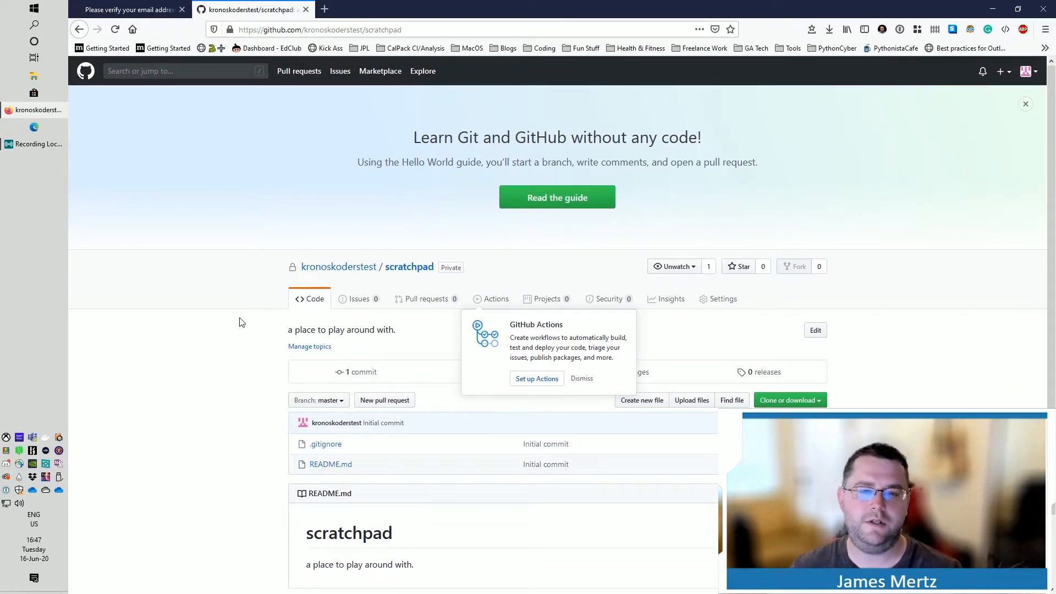
left_click(304, 29)
left_click_drag(304, 29, 402, 29)
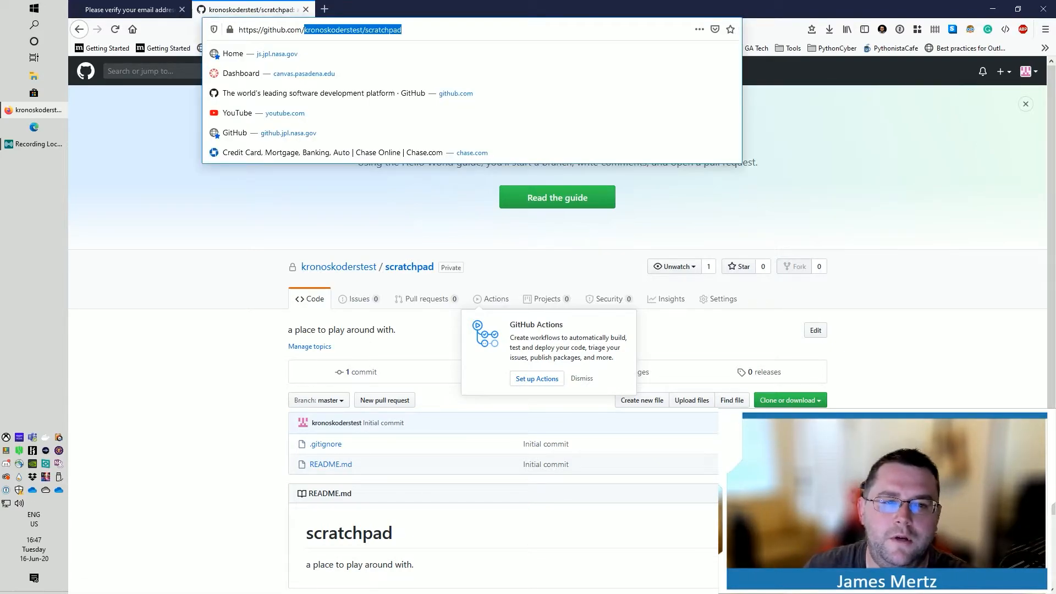
double_click(329, 29)
double_click(385, 29)
left_click(439, 30)
double_click(317, 31)
double_click(384, 30)
left_click(190, 365)
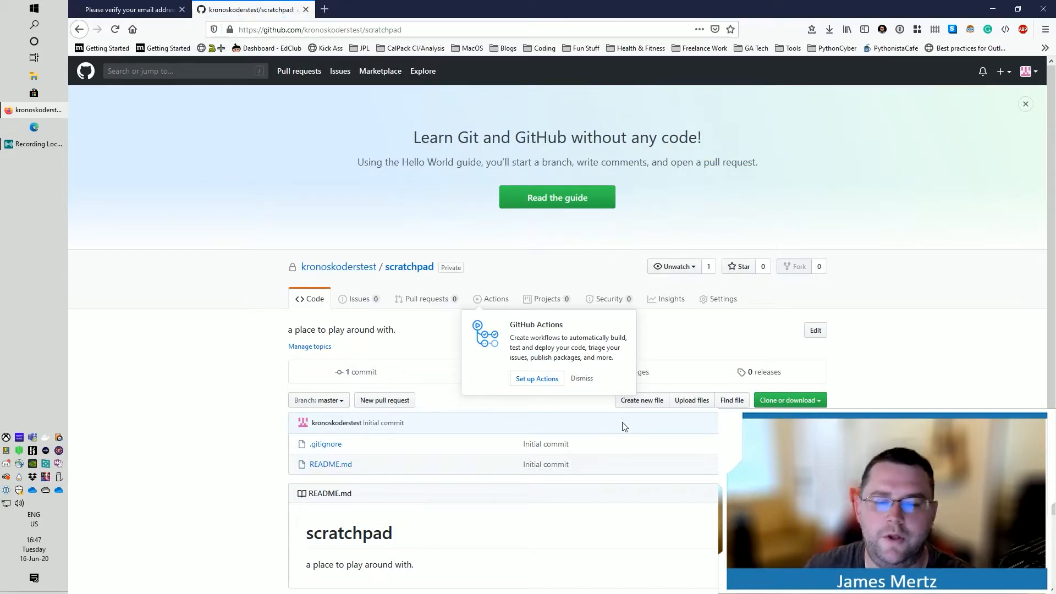
Dismiss the GitHub Actions tip and look over the repository's branch, files and README
left_click(582, 378)
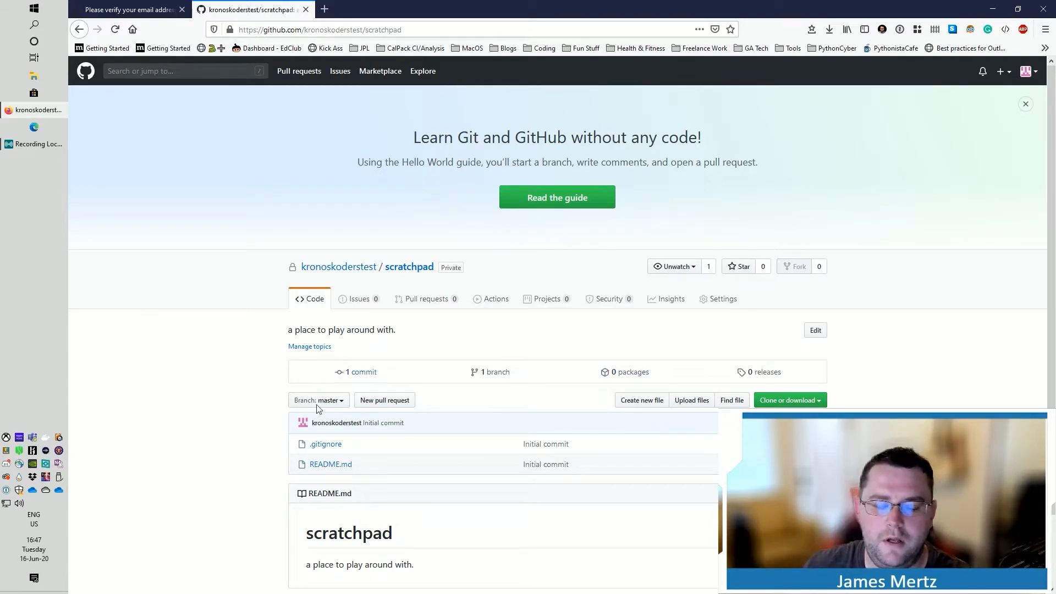
scroll(219, 401, "down", 2)
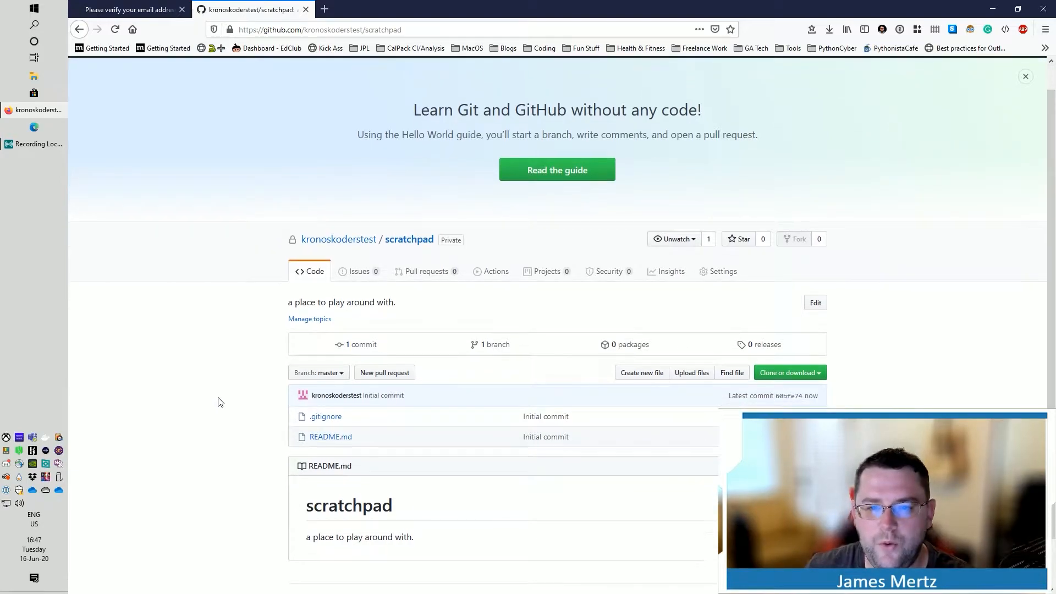
scroll(220, 407, "up", 2)
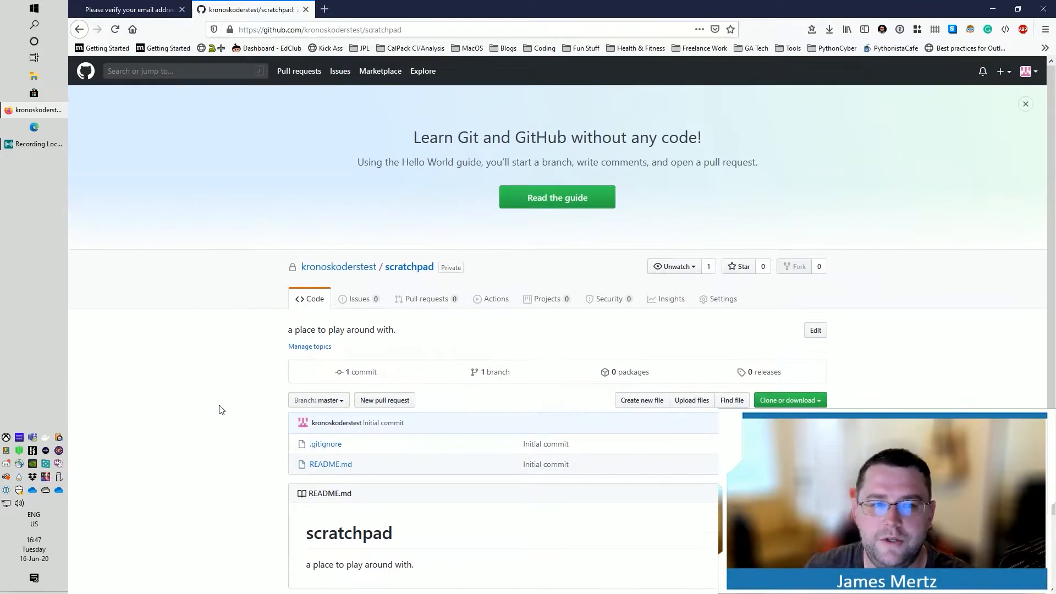
Search the web for github desktop in a new browser tab
left_click(325, 10)
left_click(325, 25)
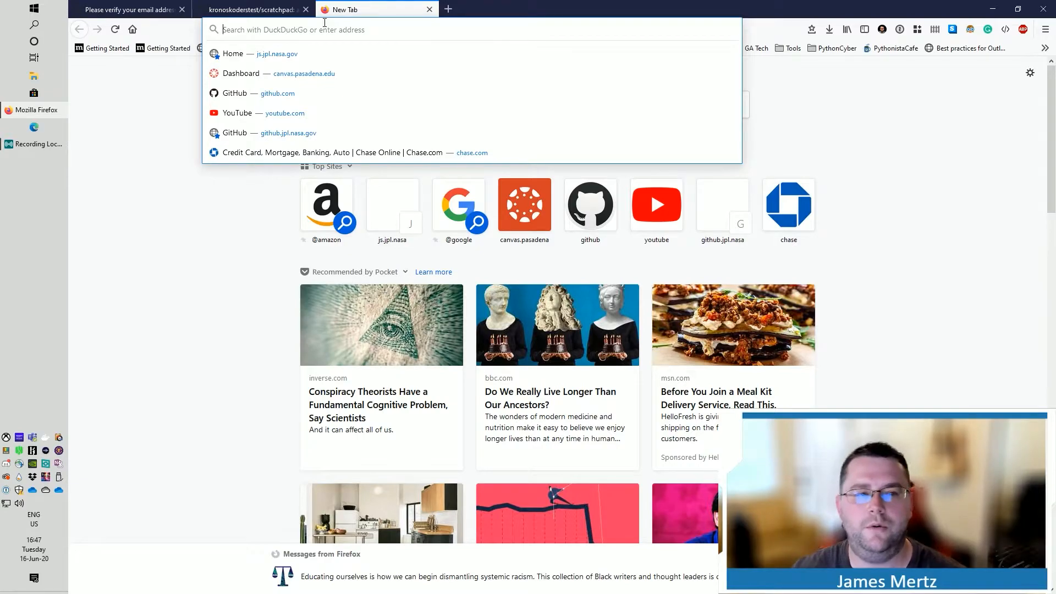
type("github desktop")
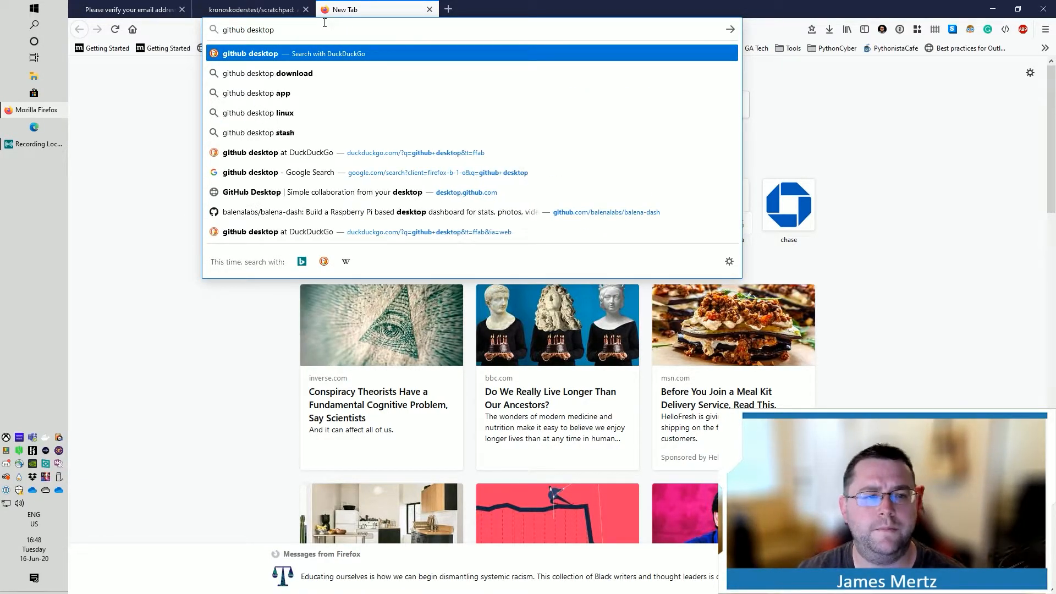
key("Return")
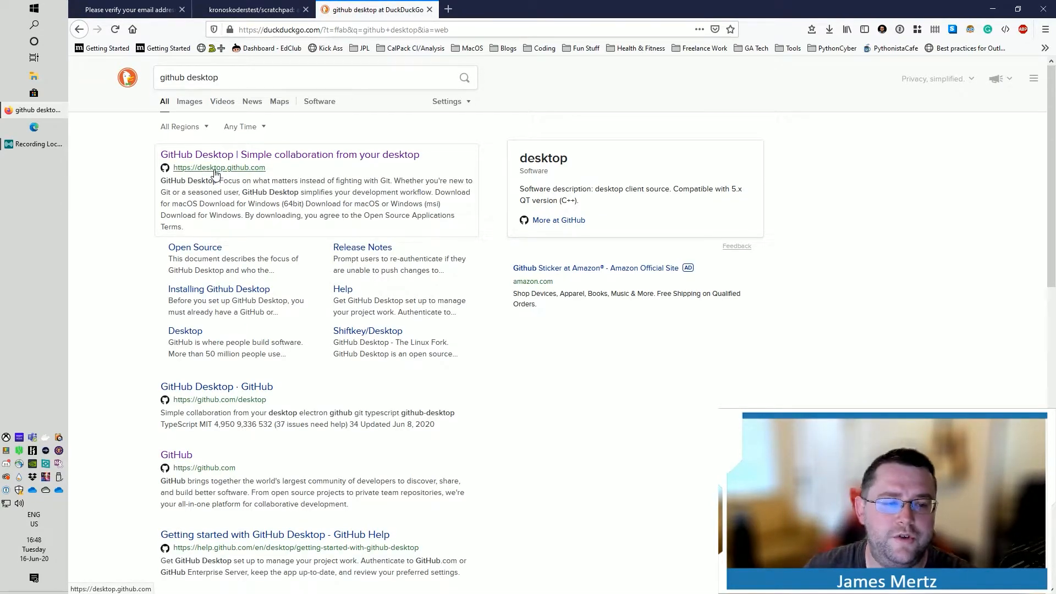
Open the GitHub Desktop site and save the Windows 64-bit installer, GitHubDesktopSetup.exe
left_click(245, 156)
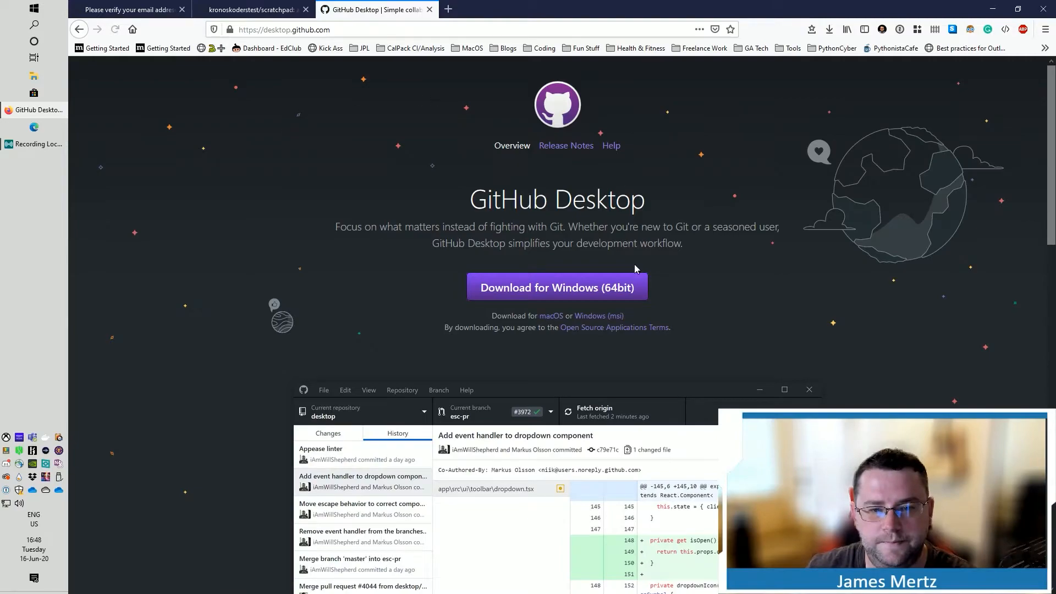
left_click(576, 291)
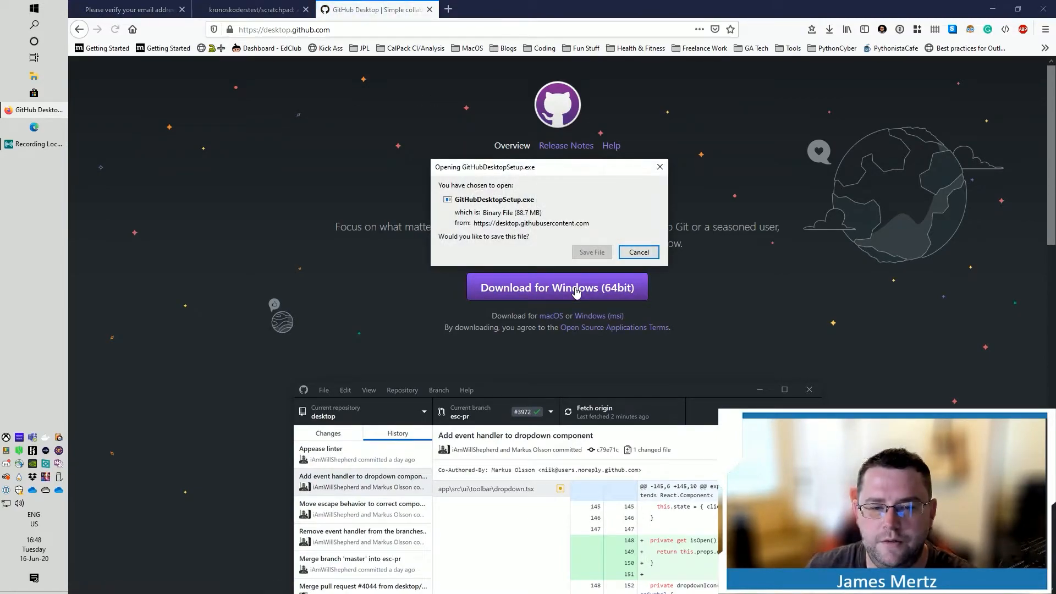
left_click(593, 252)
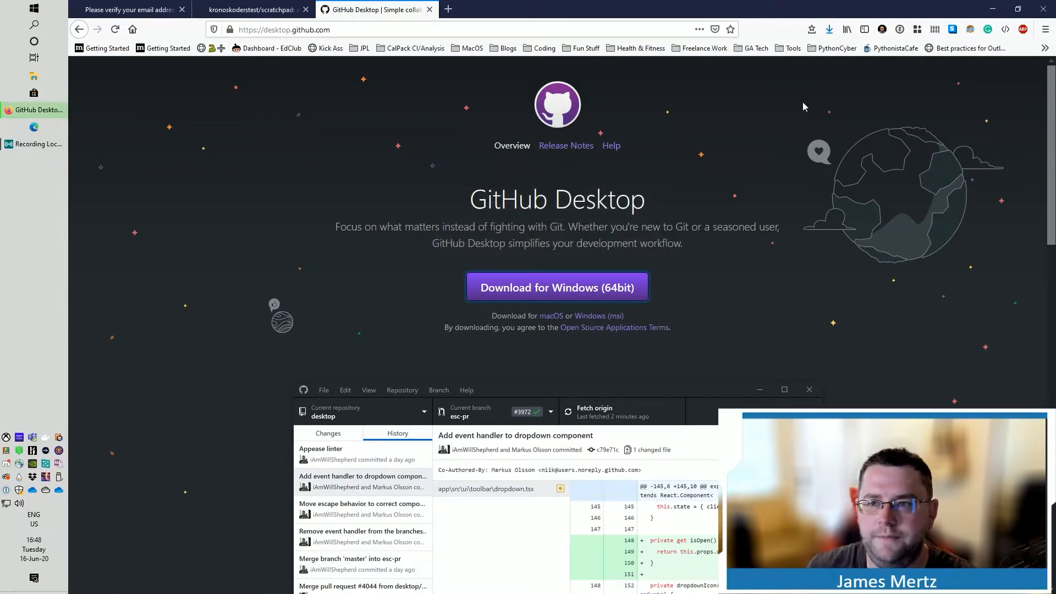
Run the downloaded GitHub Desktop installer and move the application window it launches fully into view over the browser
left_click(684, 59)
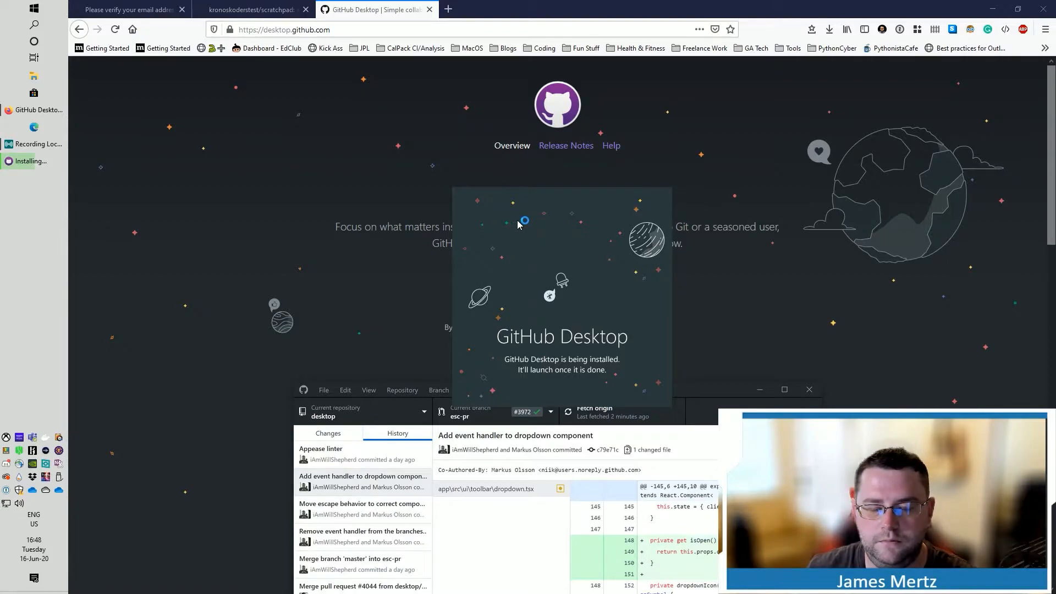
left_click_drag(518, 224, 477, 194)
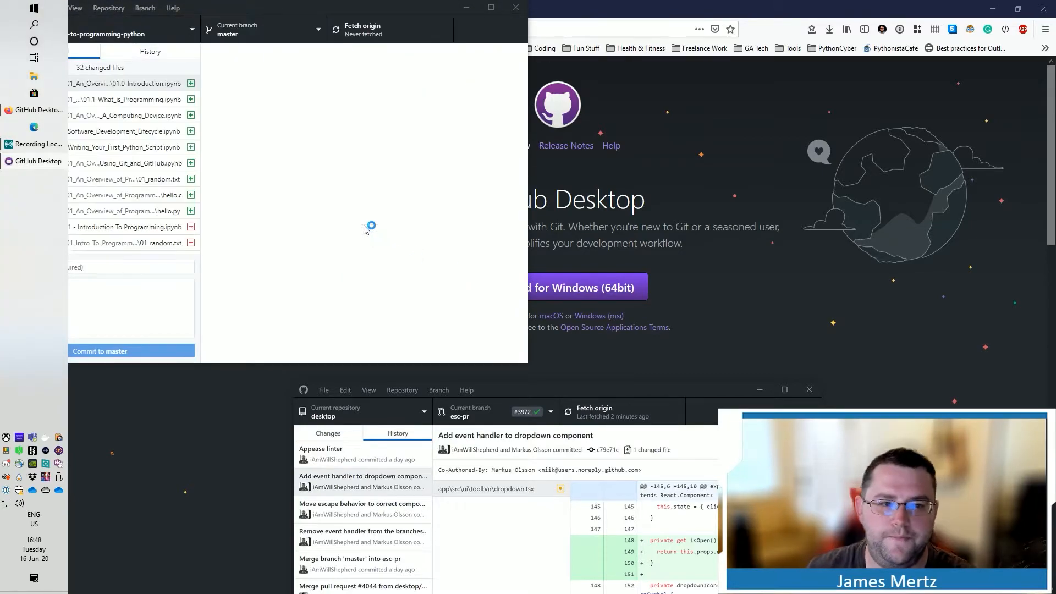
left_click_drag(306, 13, 570, 79)
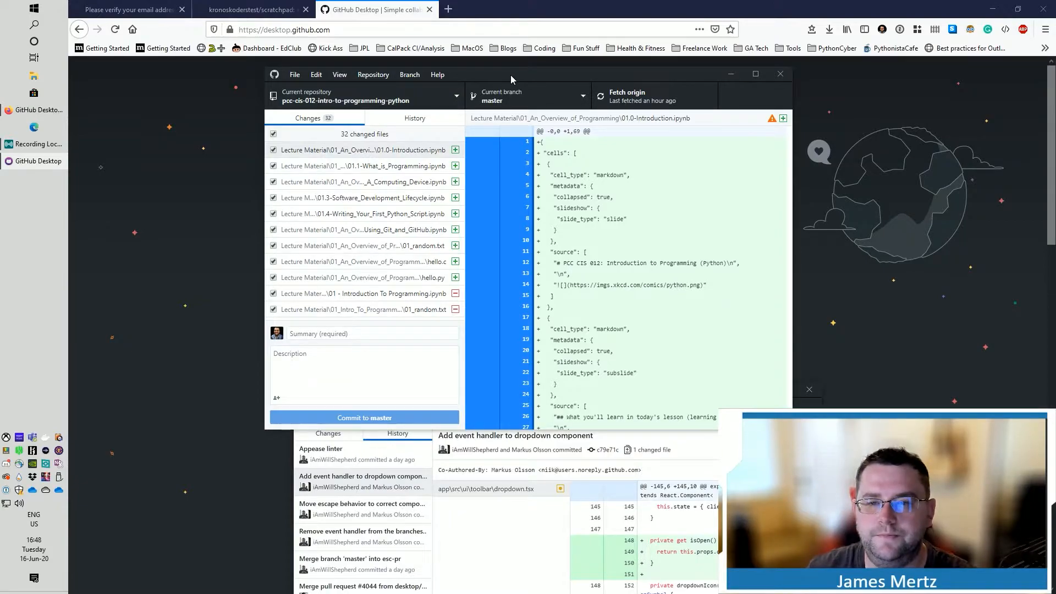
left_click_drag(510, 78, 514, 96)
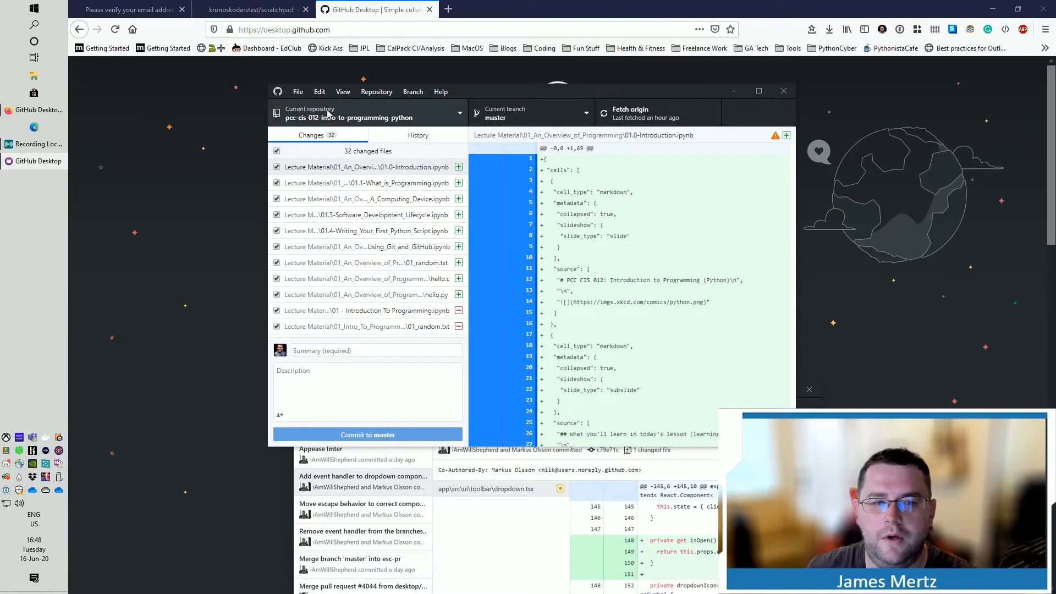
left_click(297, 92)
left_click(297, 91)
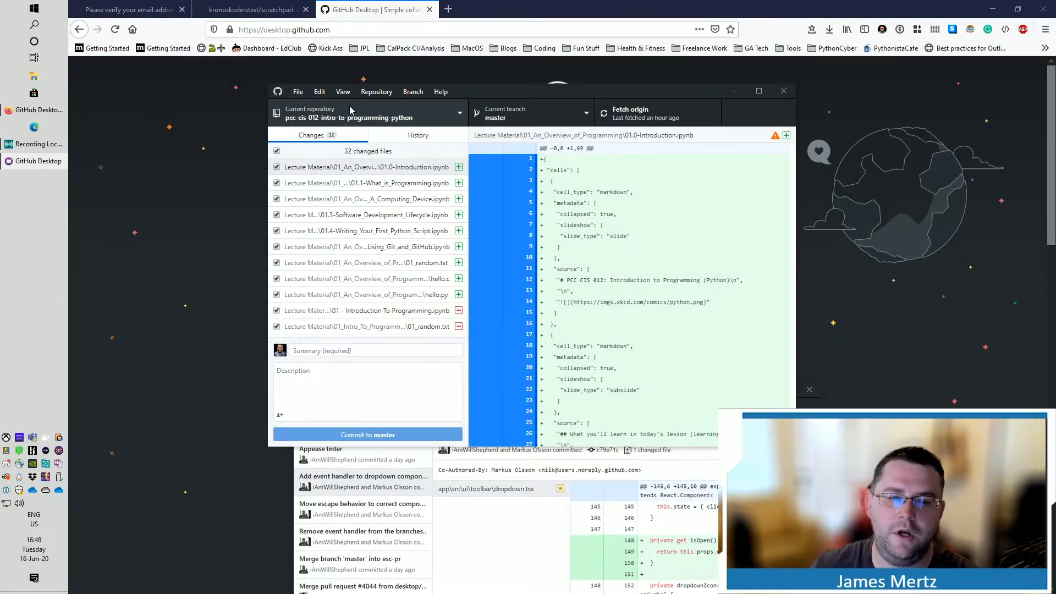
left_click(291, 92)
left_click(291, 92)
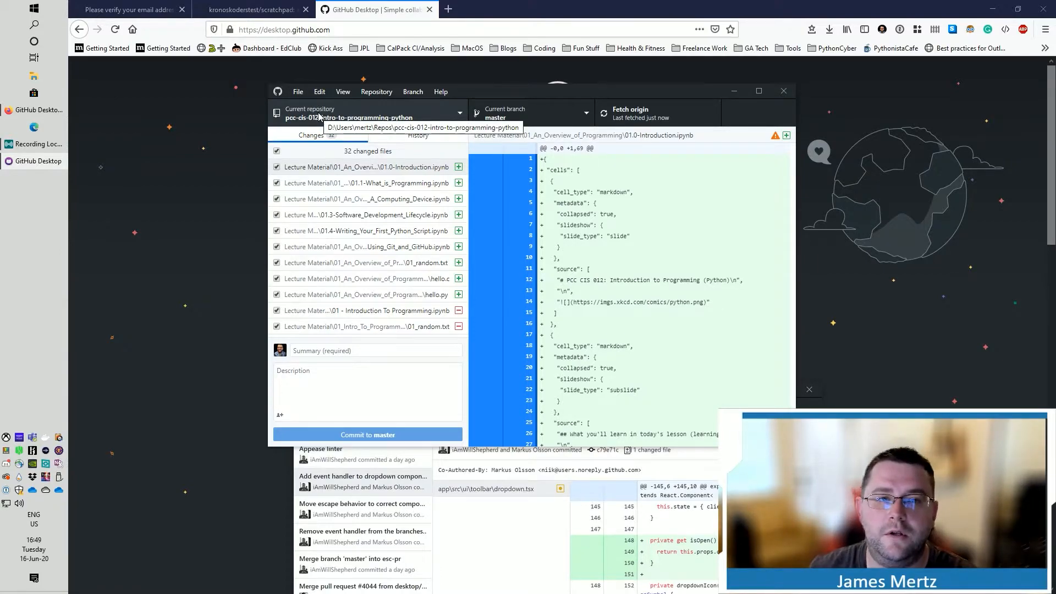
Try to open the scratchpad repository in GitHub Desktop from its GitHub page, and return to the repository page
left_click(238, 10)
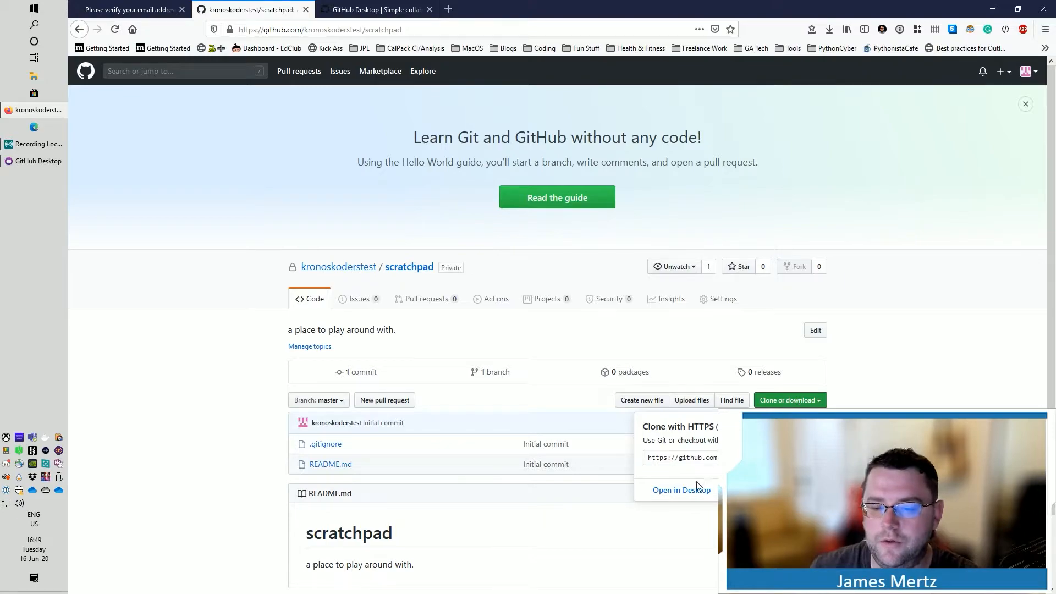
left_click(671, 498)
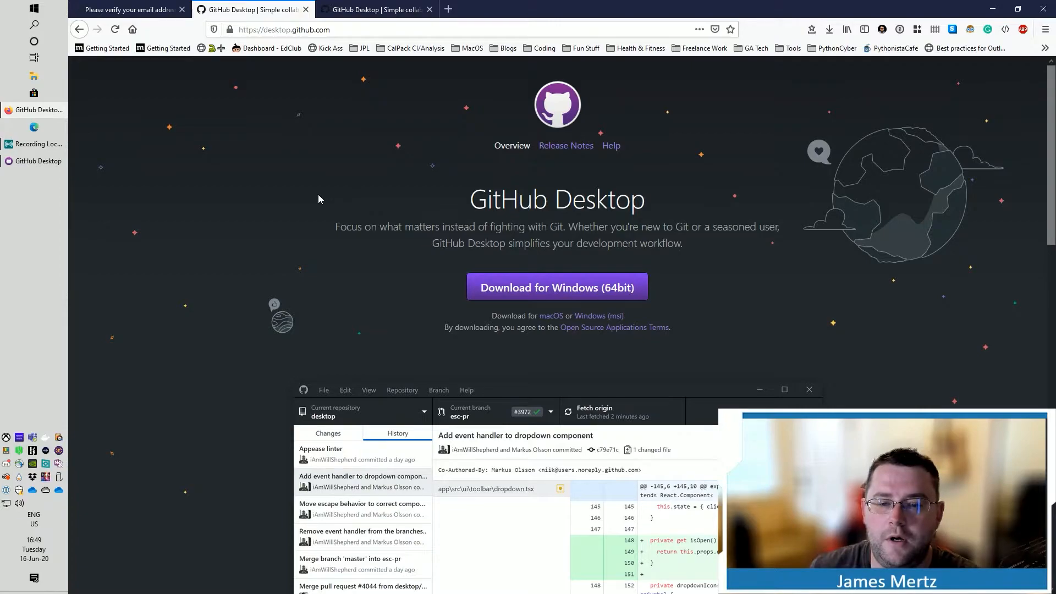
key("alt+Left")
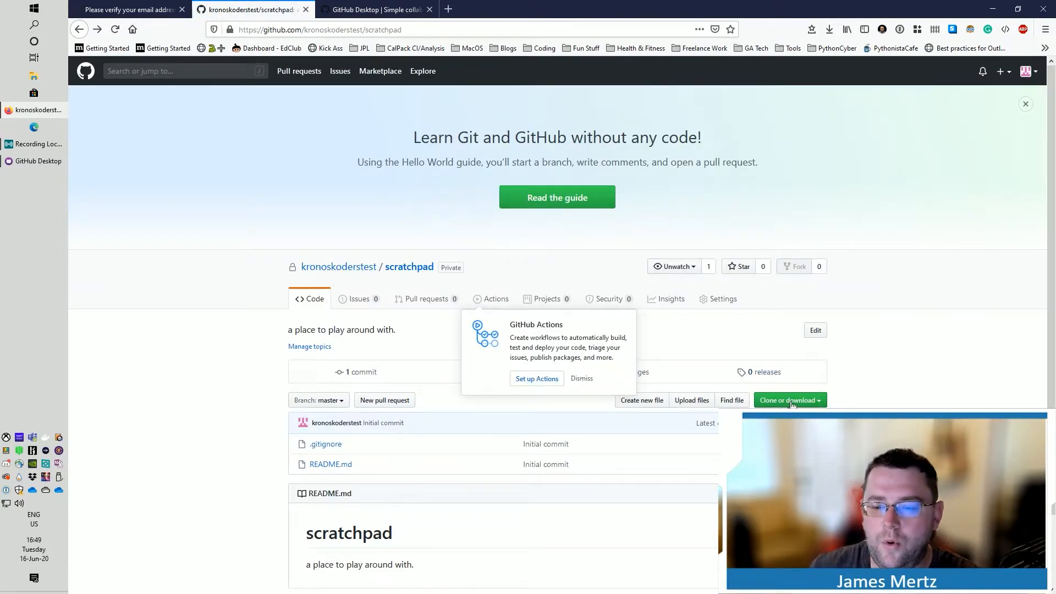
Switch to GitHub Desktop and look over the account's repositories offered for cloning, without cloning any
left_click(42, 163)
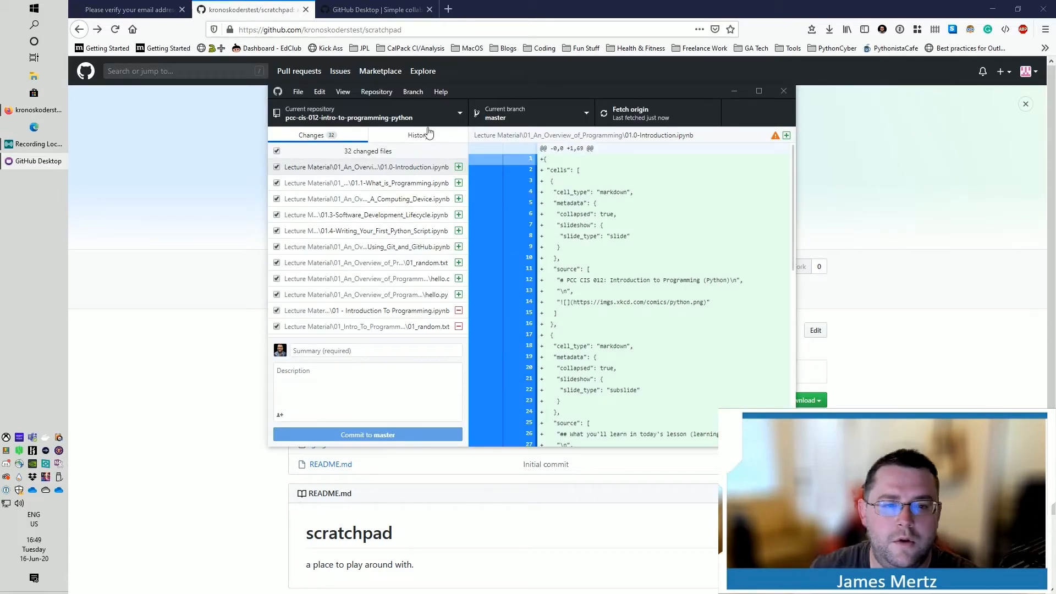
left_click(297, 92)
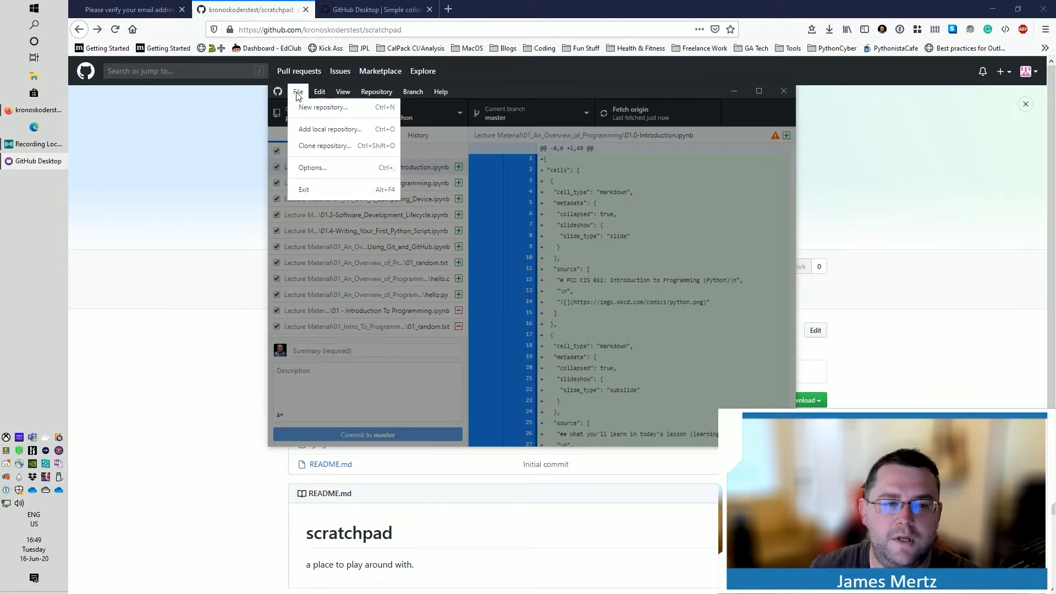
left_click(326, 146)
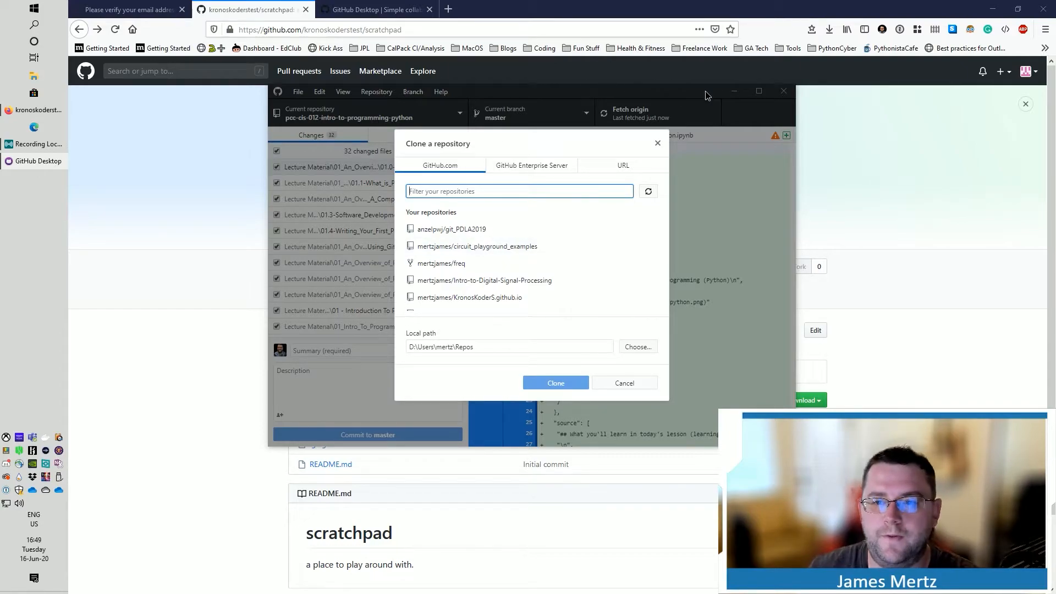
left_click(620, 384)
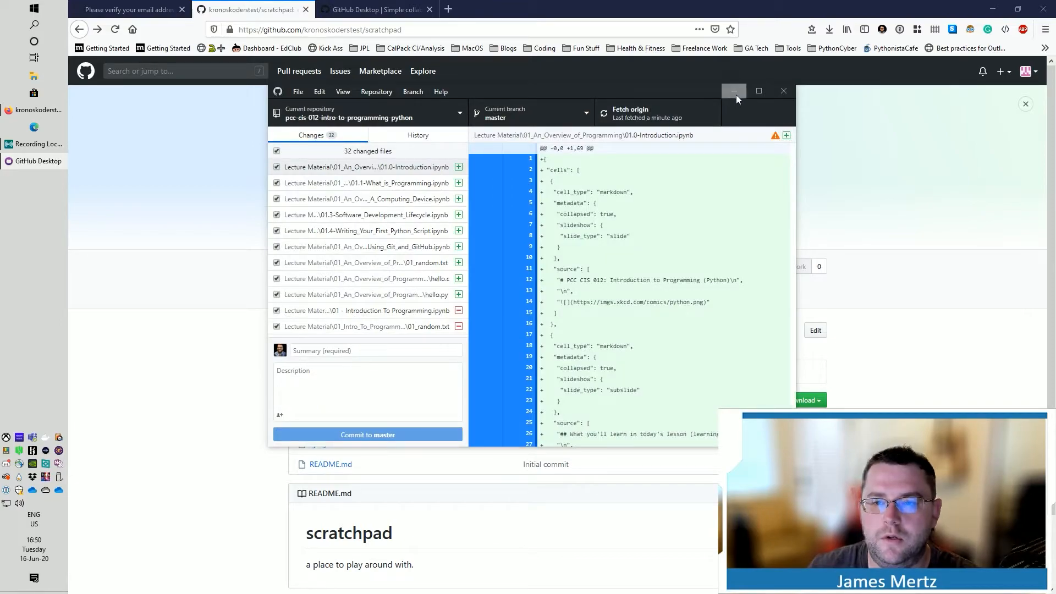
Switch back to Firefox and sign out of the test GitHub account from the GitHub home page
left_click(259, 12)
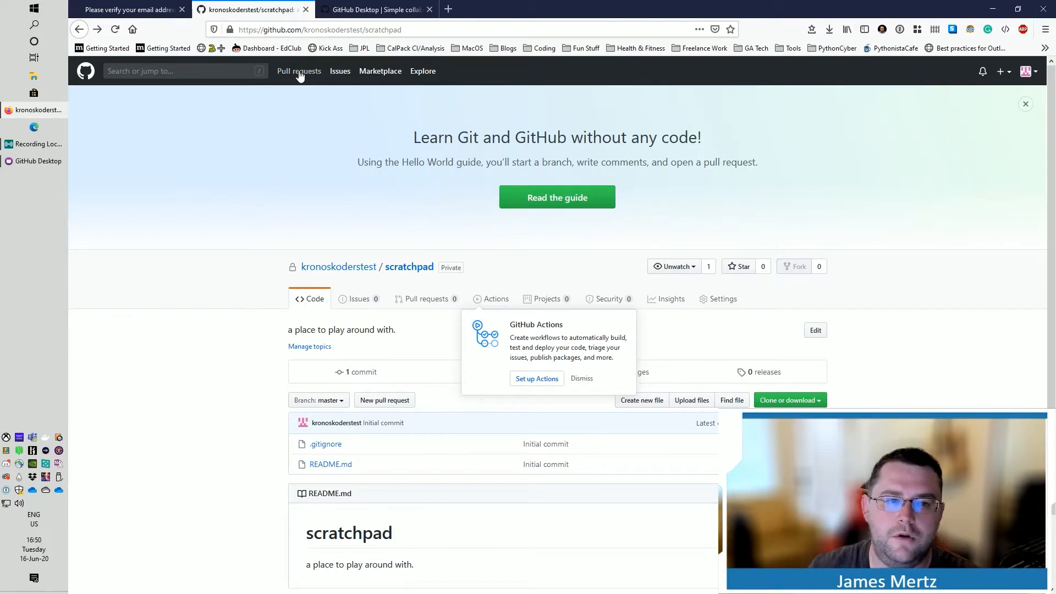
left_click(92, 74)
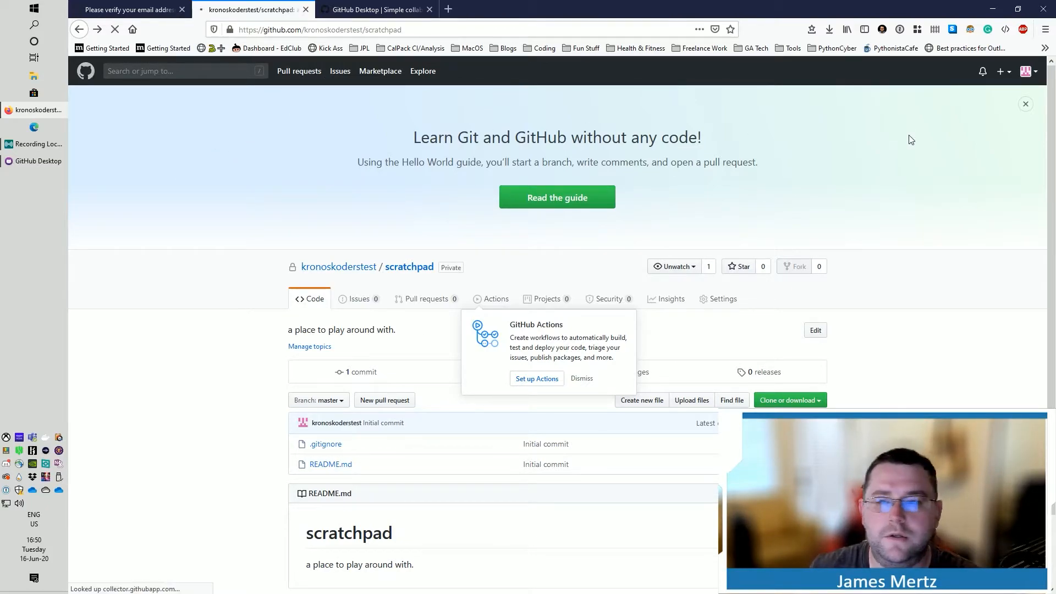
left_click(1024, 73)
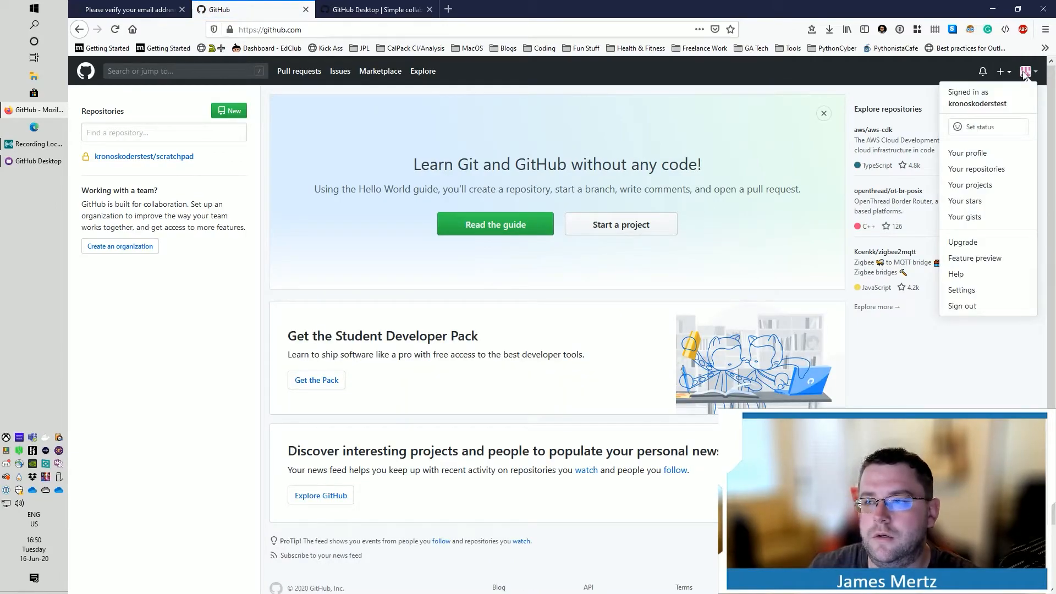
left_click(971, 312)
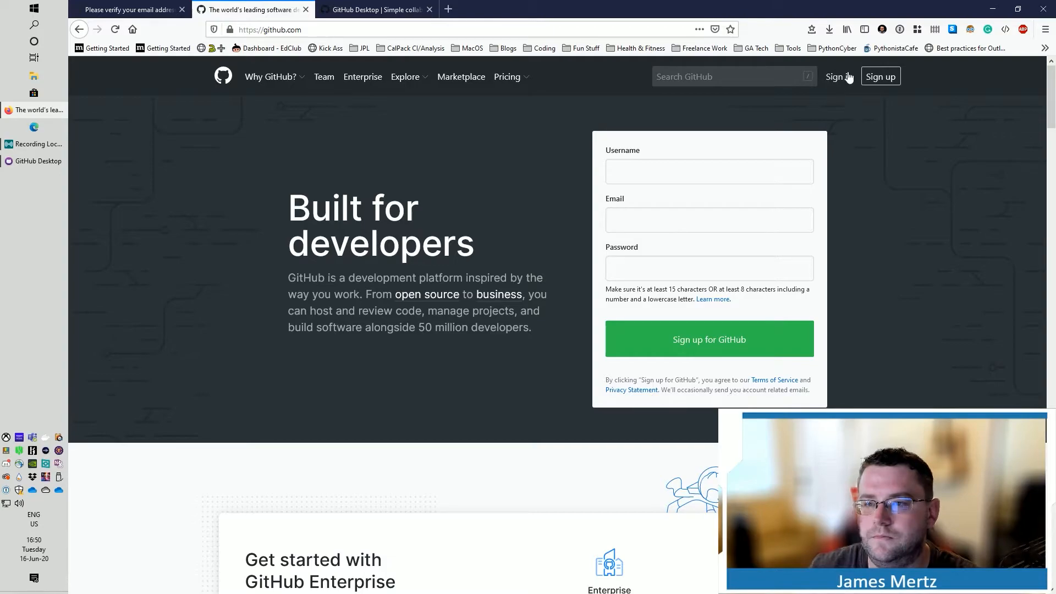
Sign in to the main GitHub account with the username and password stored in 1Password
left_click(838, 82)
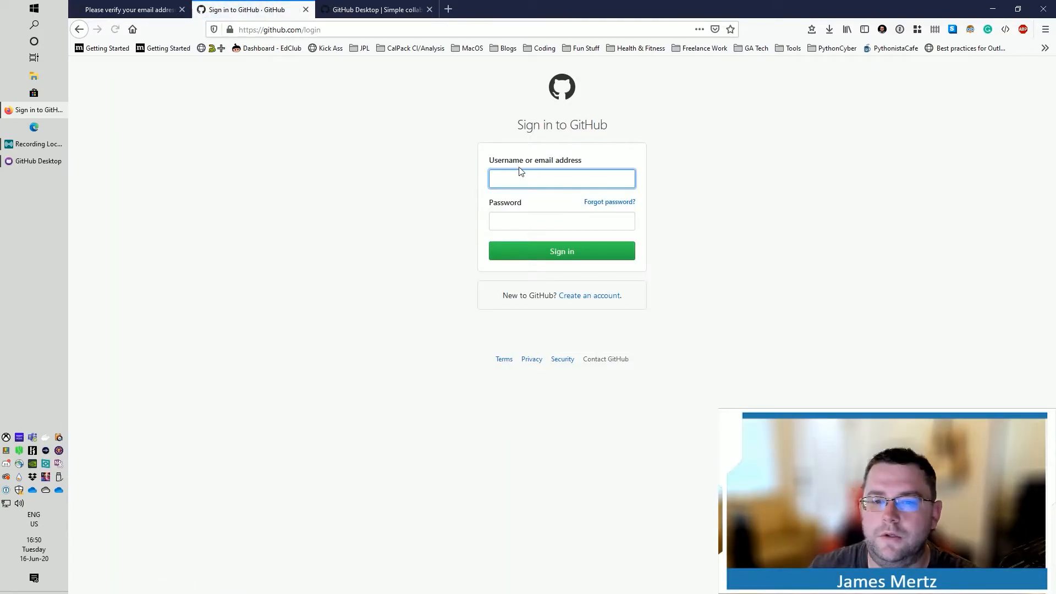
left_click(507, 180)
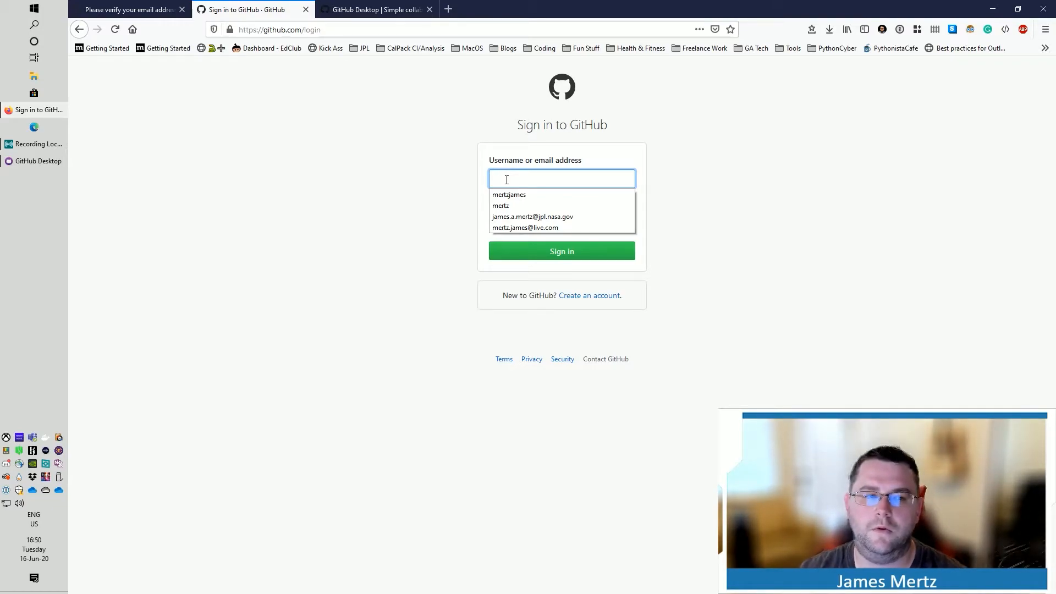
right_click(506, 180)
left_click(526, 323)
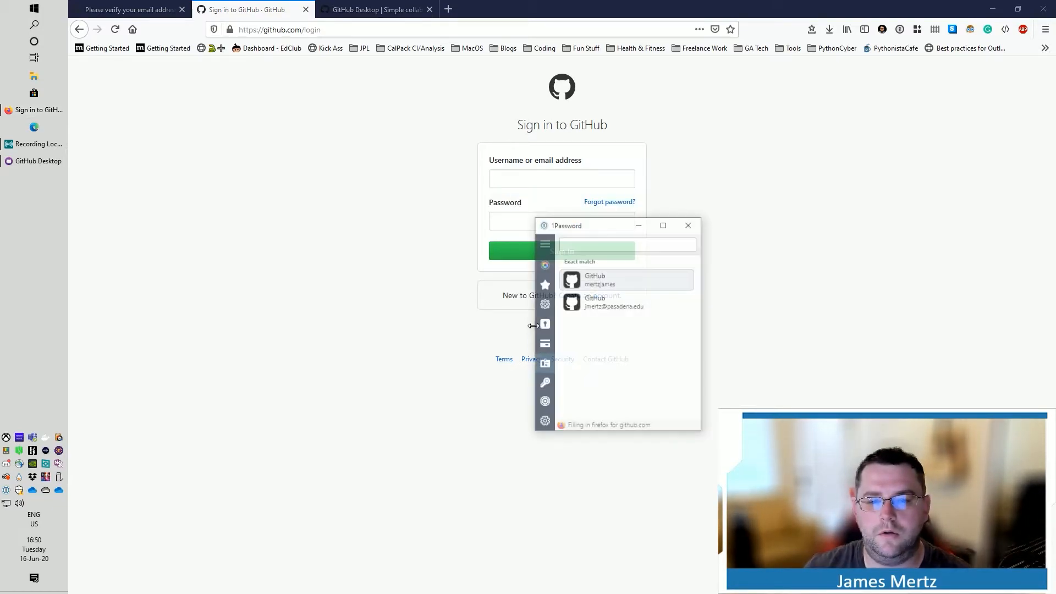
left_click(599, 286)
left_click(553, 248)
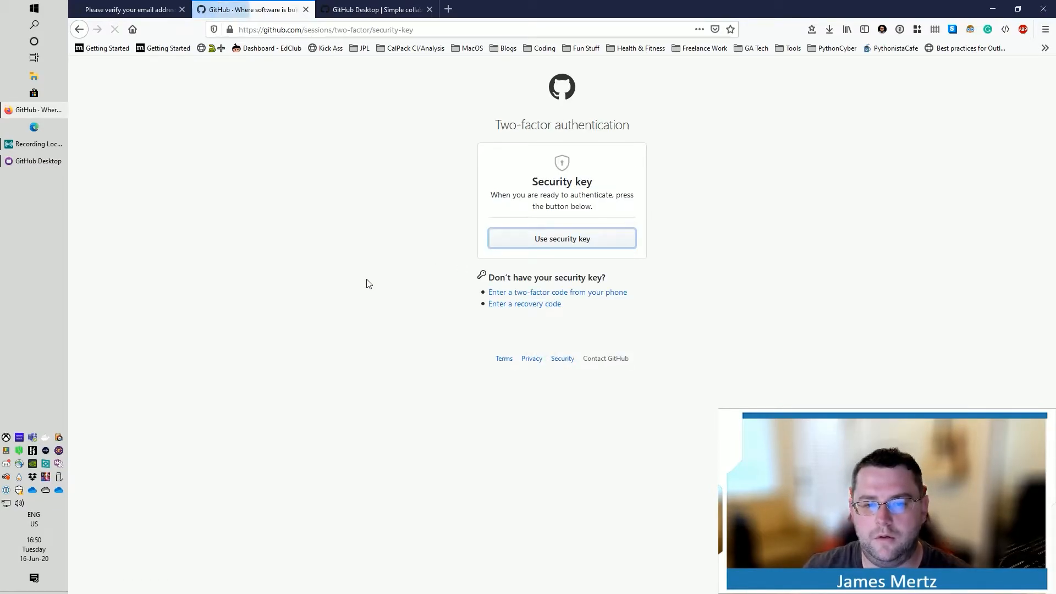
Complete two-factor authentication by choosing the phone code option and pasting the authentication code
left_click(530, 292)
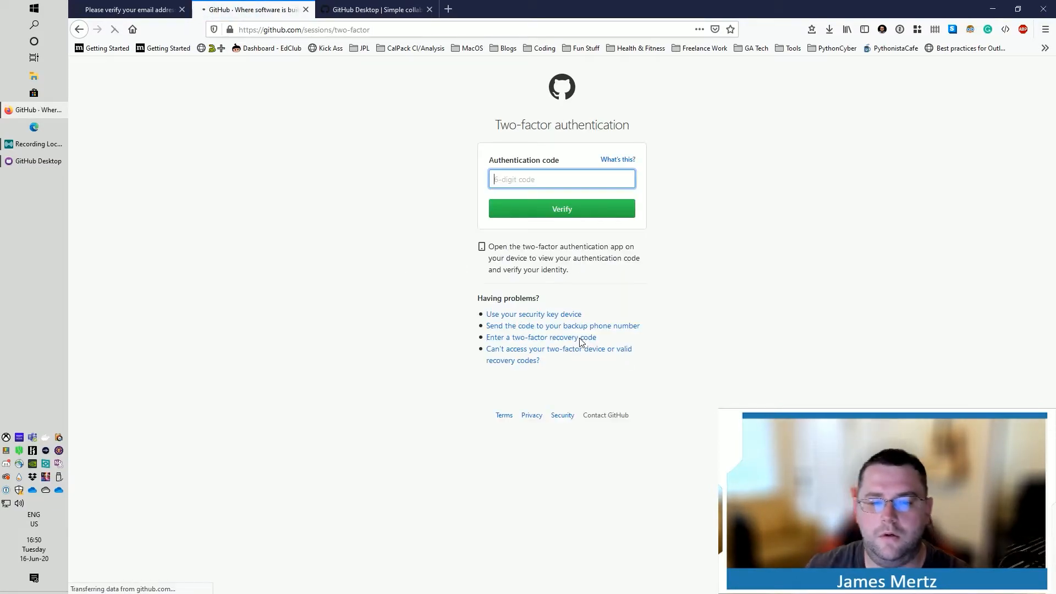
key("ctrl+n")
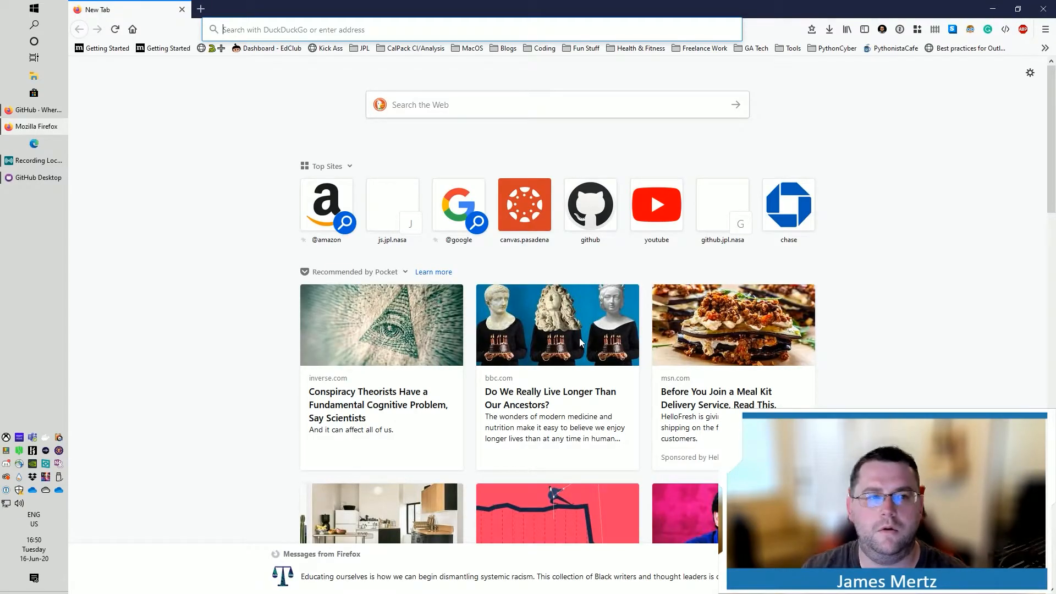
left_click(182, 9)
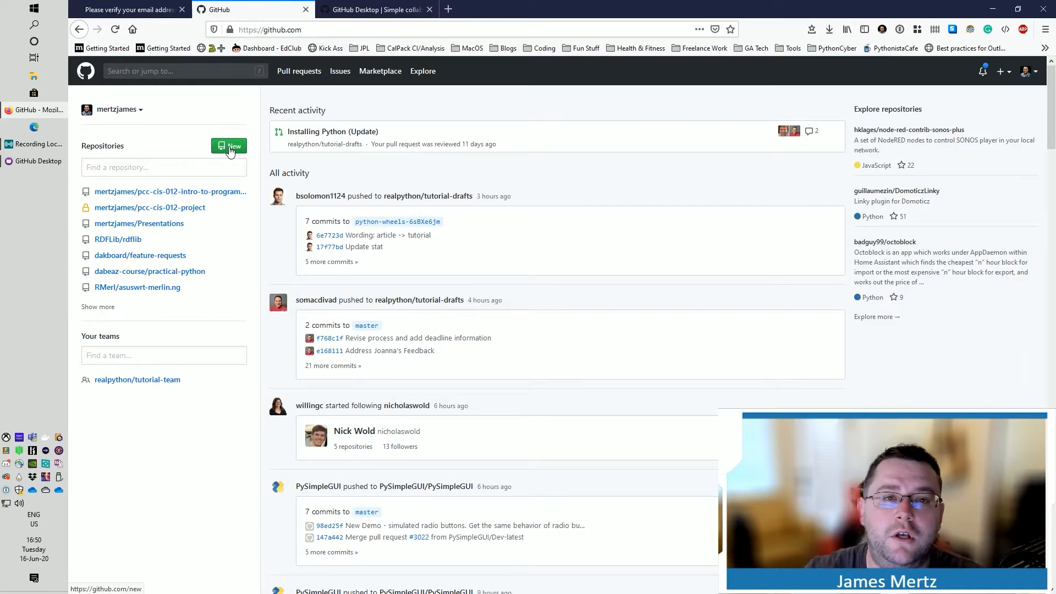
Start a new repository under the signed-in account and name it scratchpad
left_click(230, 148)
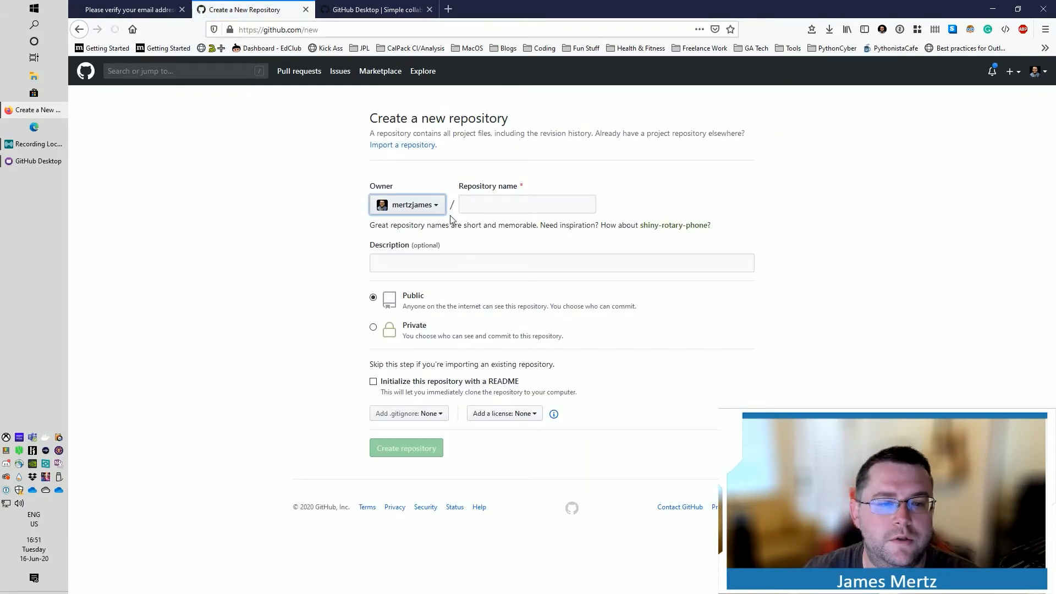
type("scratch")
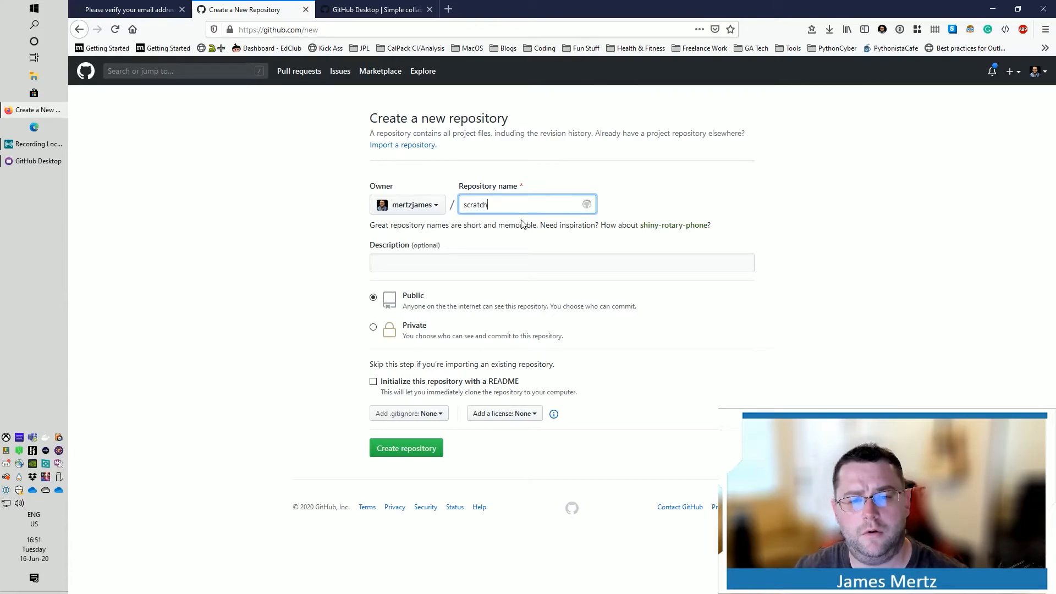
type("pad")
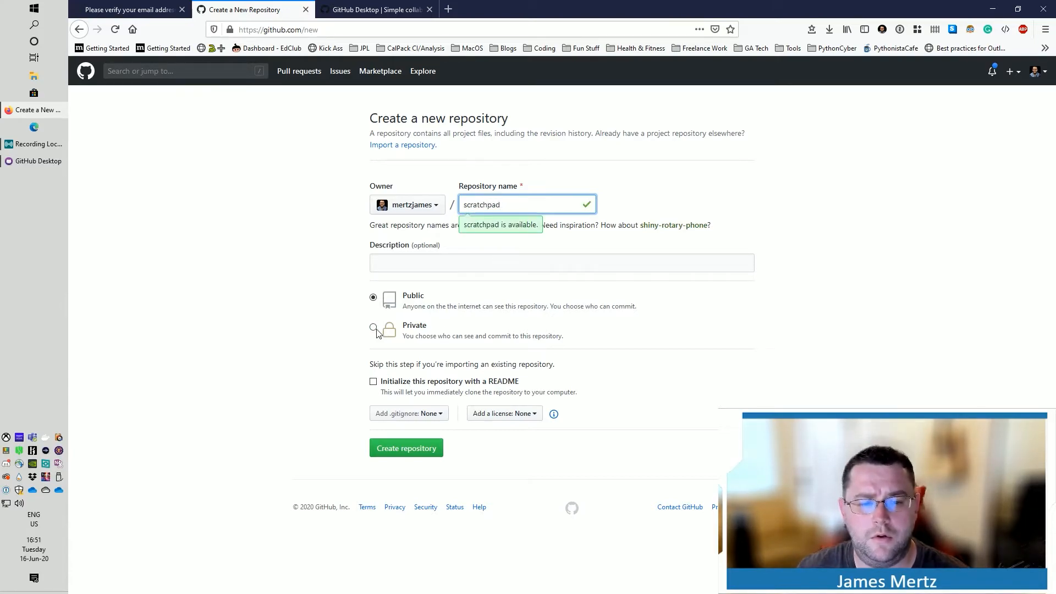
Make the repository private, initialize it with a README and add the Python .gitignore template
left_click(374, 328)
left_click(374, 381)
left_click(404, 413)
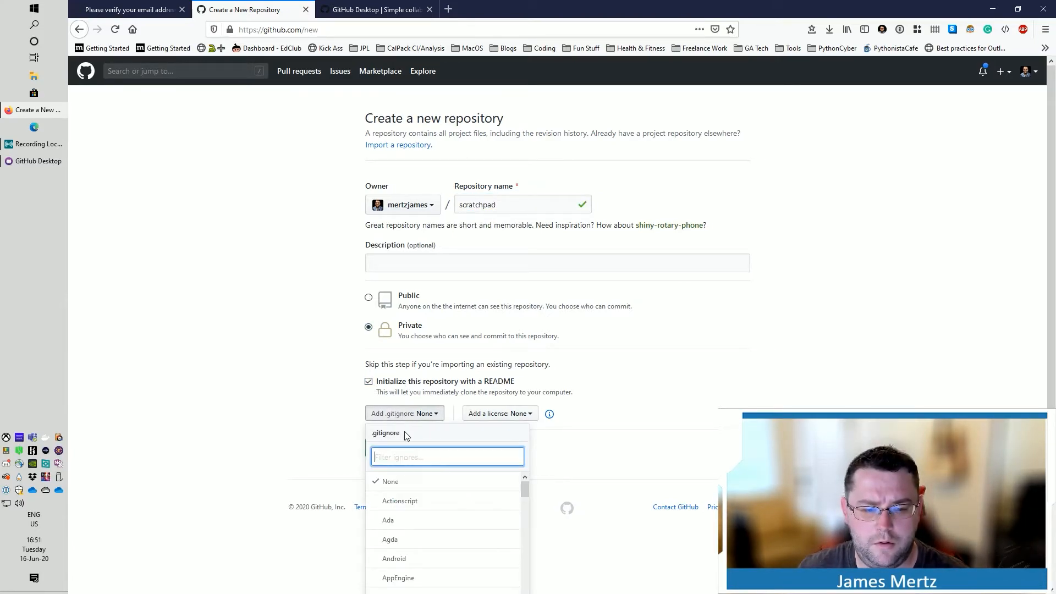
scroll(404, 529, "down", 3)
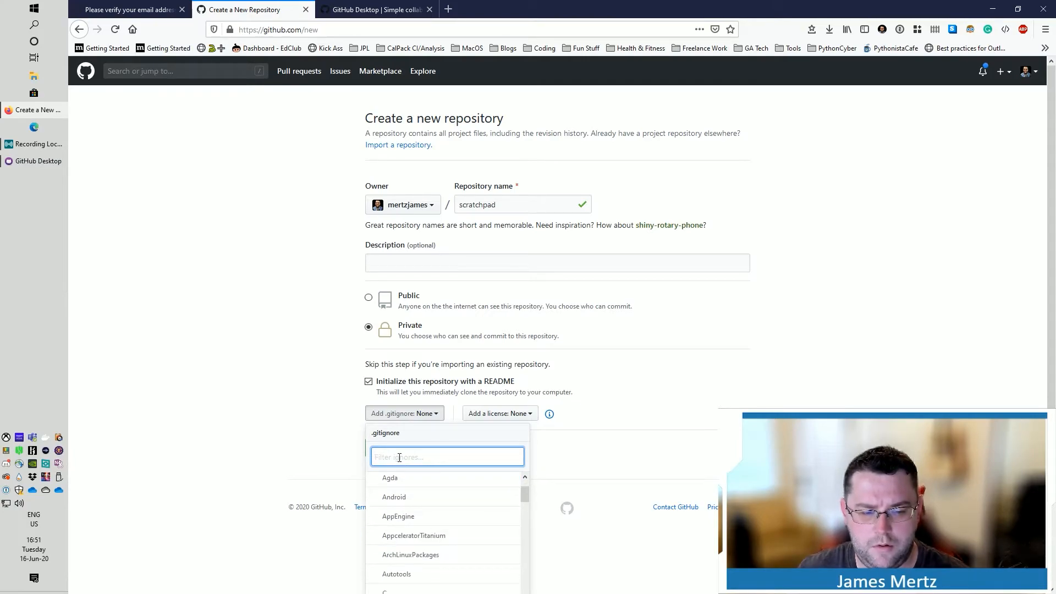
type("python")
left_click(394, 487)
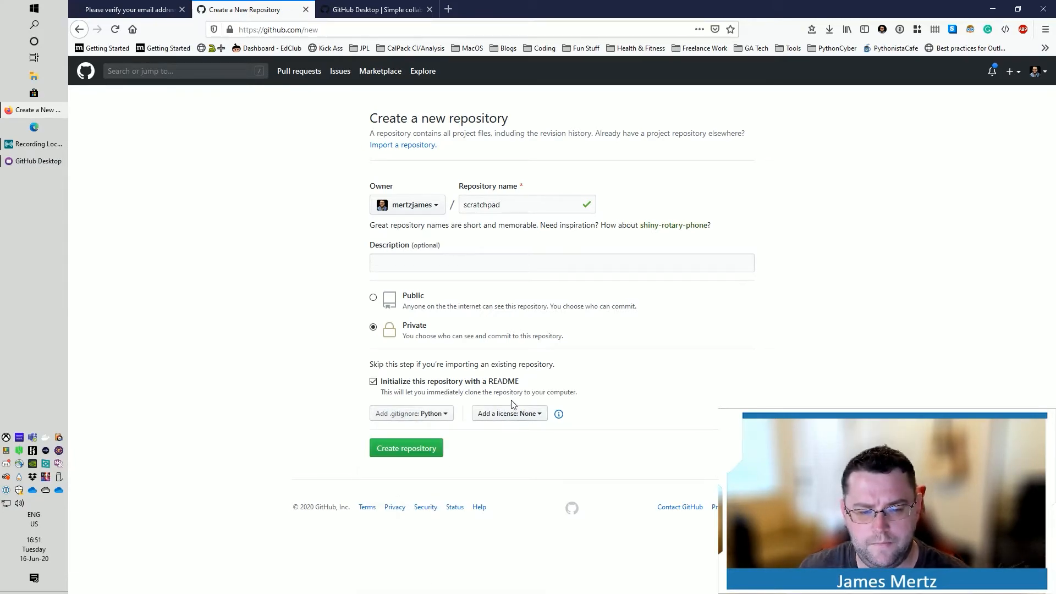
Leave the license at None and create the scratchpad repository
left_click(507, 413)
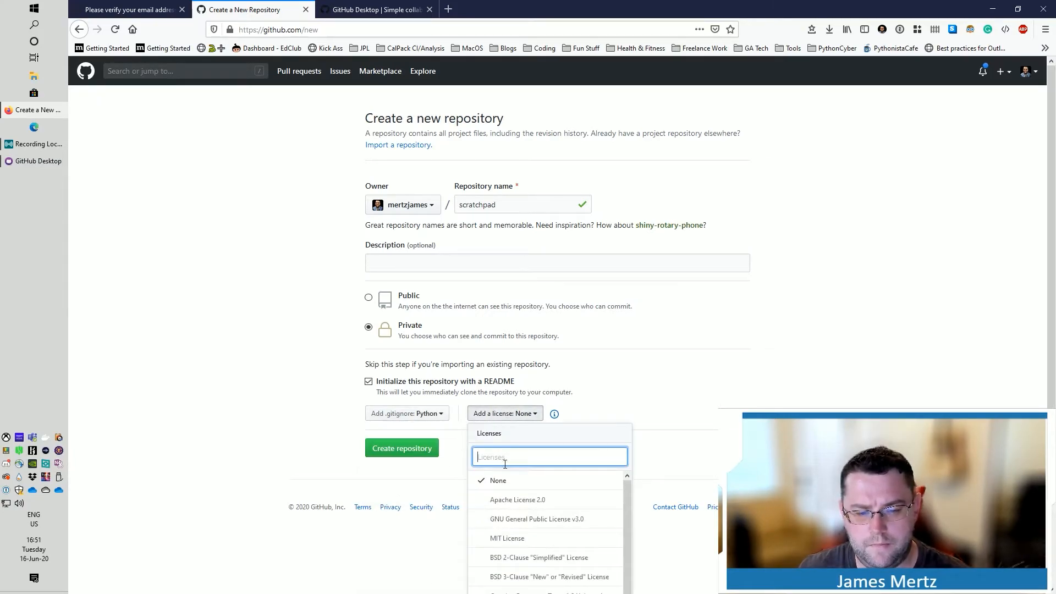
left_click(392, 458)
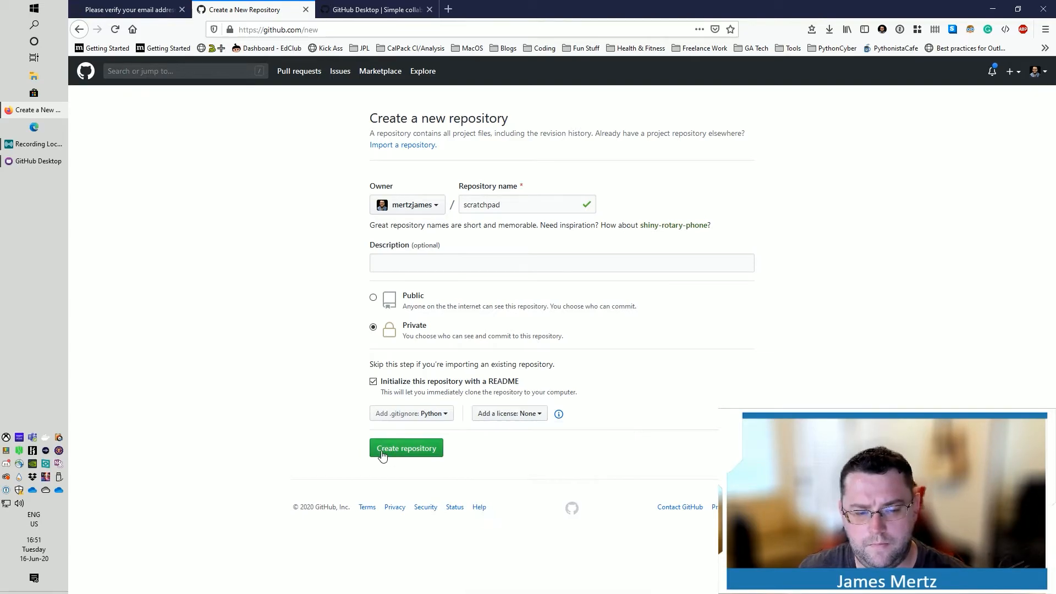
left_click(414, 455)
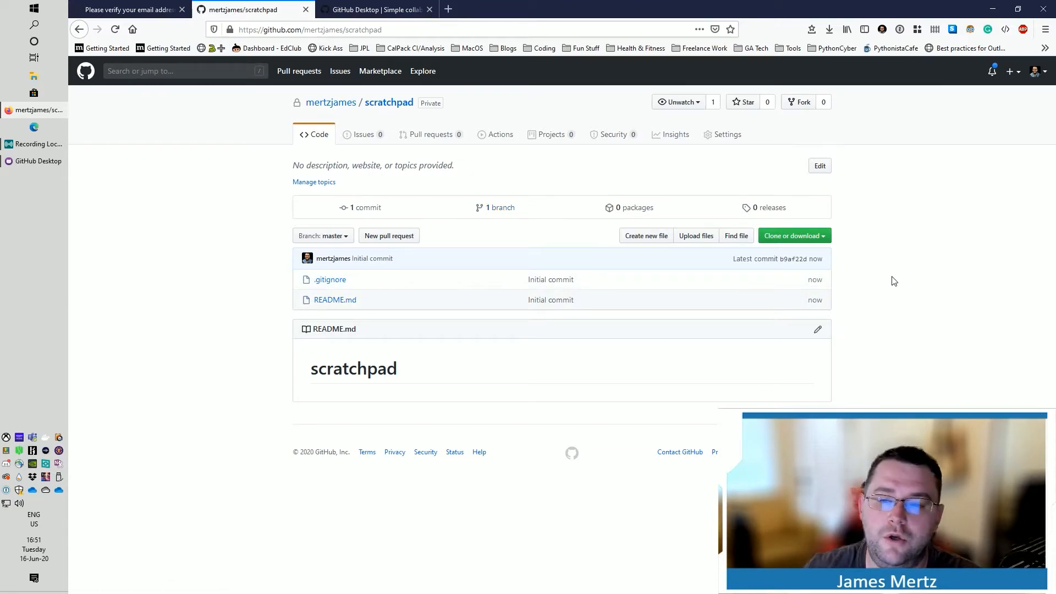
Open the scratchpad repository in GitHub Desktop from its GitHub page and cancel the prefilled clone dialog
left_click(799, 240)
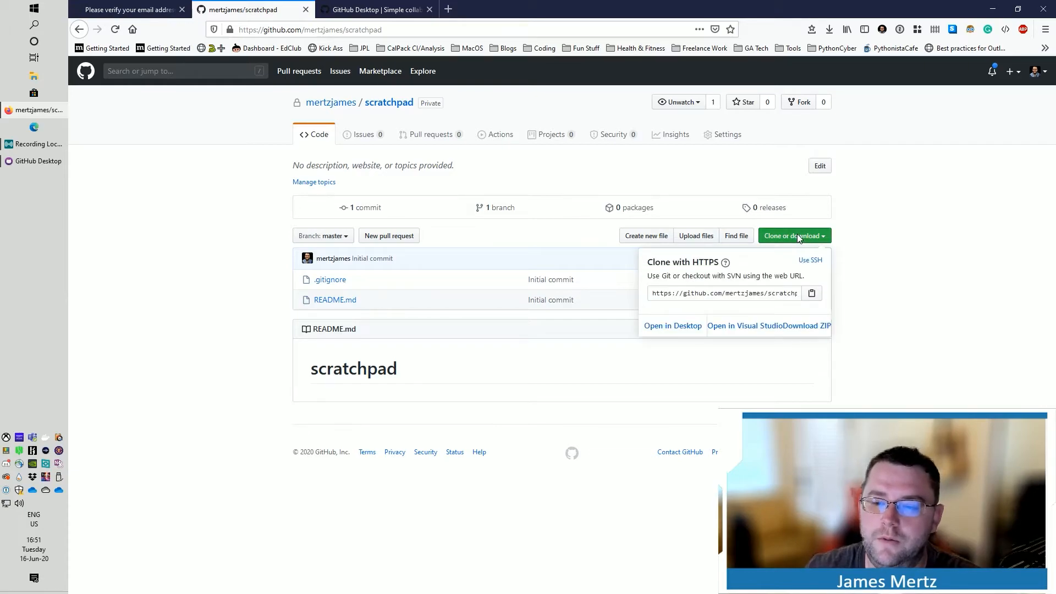
left_click(664, 329)
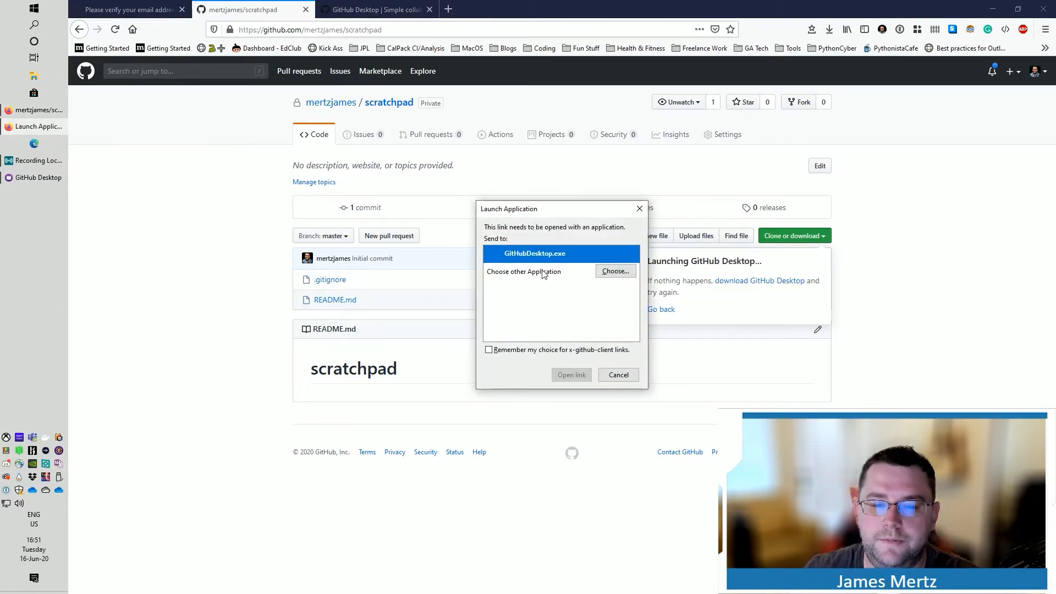
left_click(569, 376)
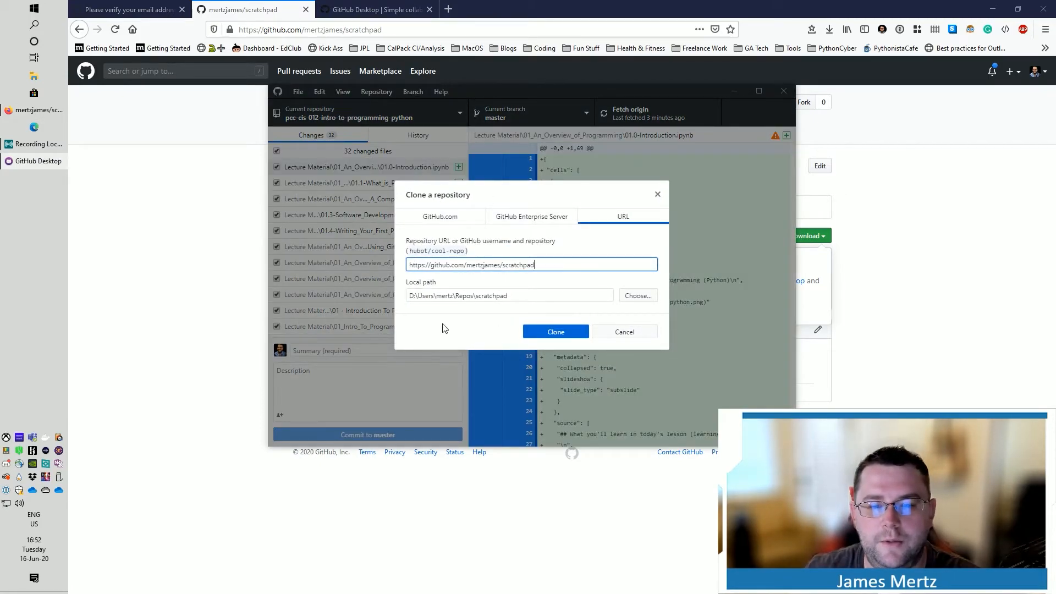
left_click(630, 335)
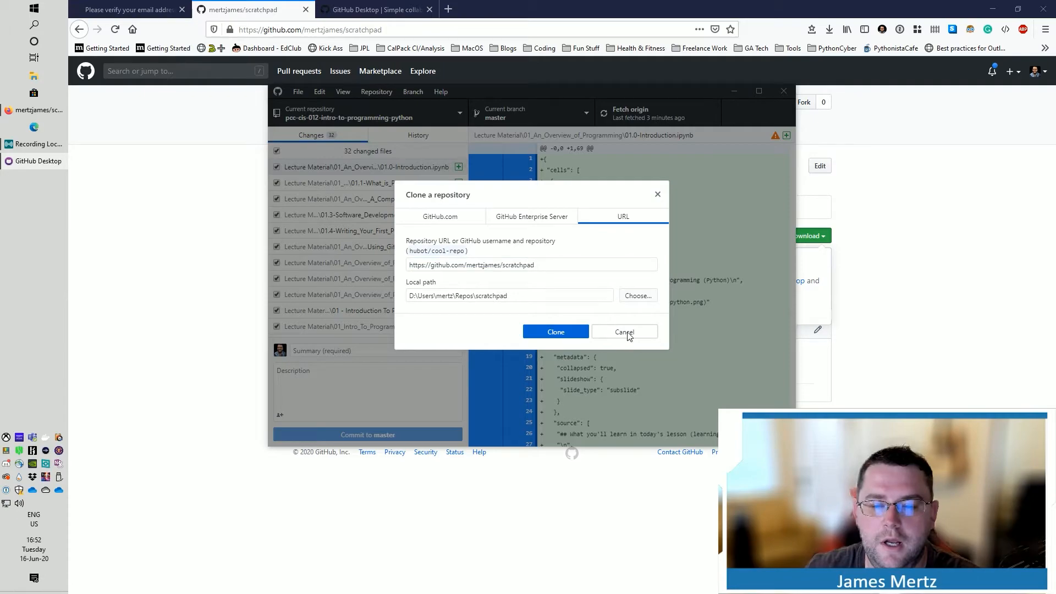
Start cloning a repository from the GitHub.com account list and filter the list for "scrat"
left_click(296, 92)
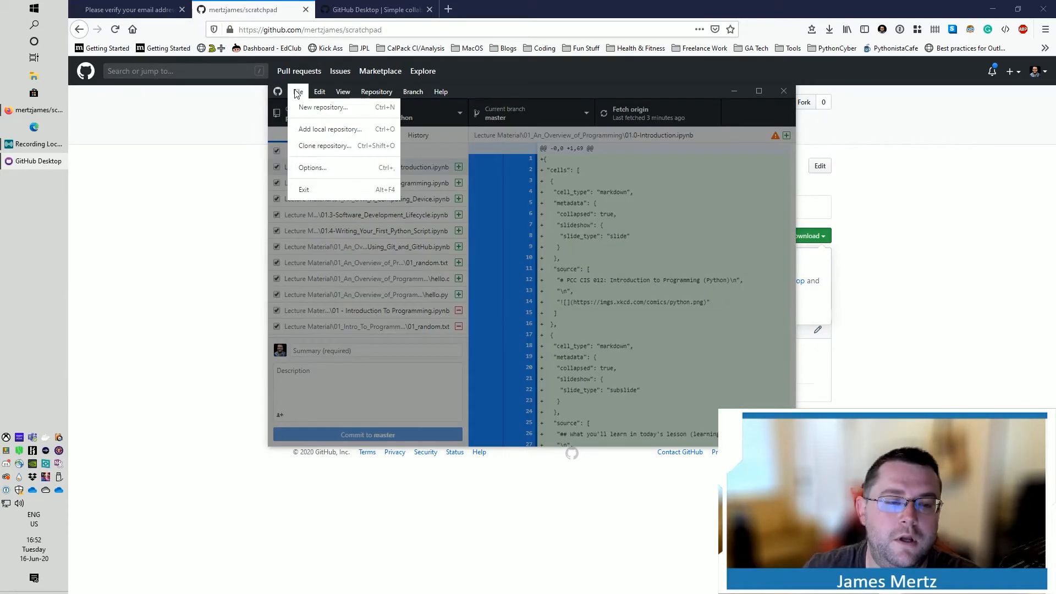
left_click(312, 145)
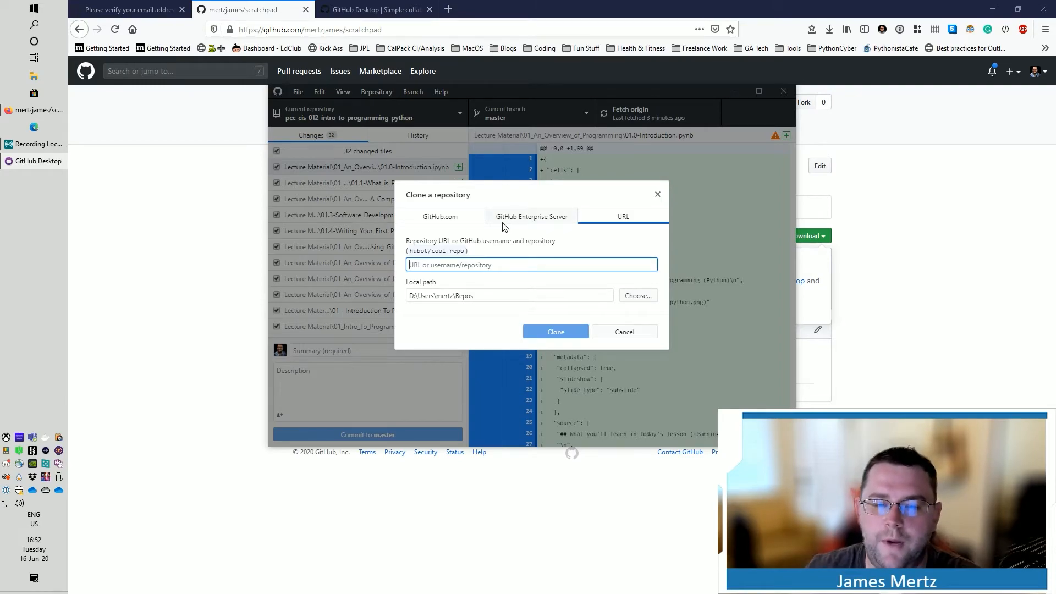
left_click(439, 217)
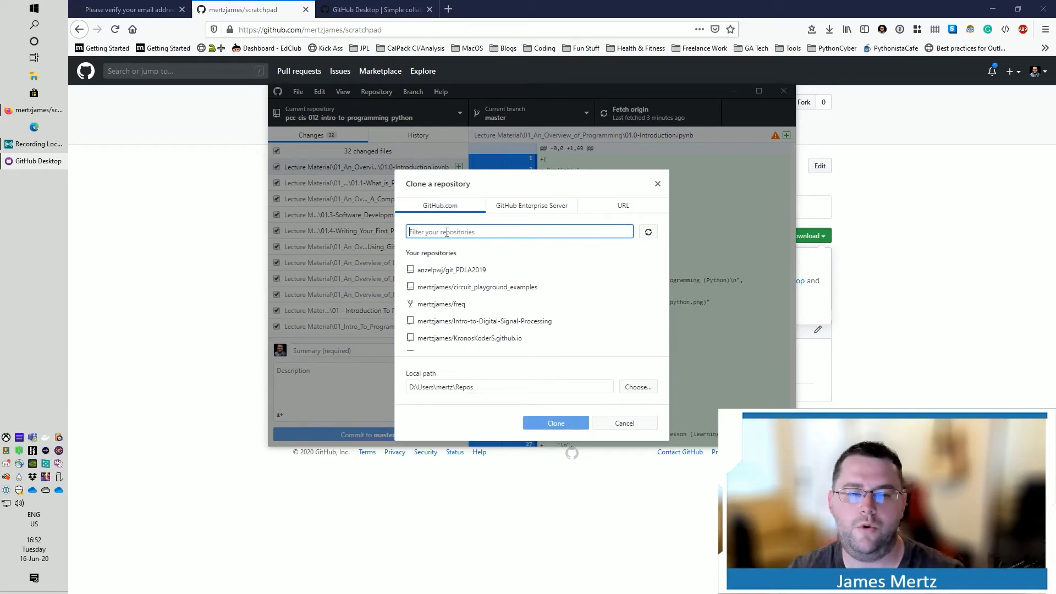
type("scrat")
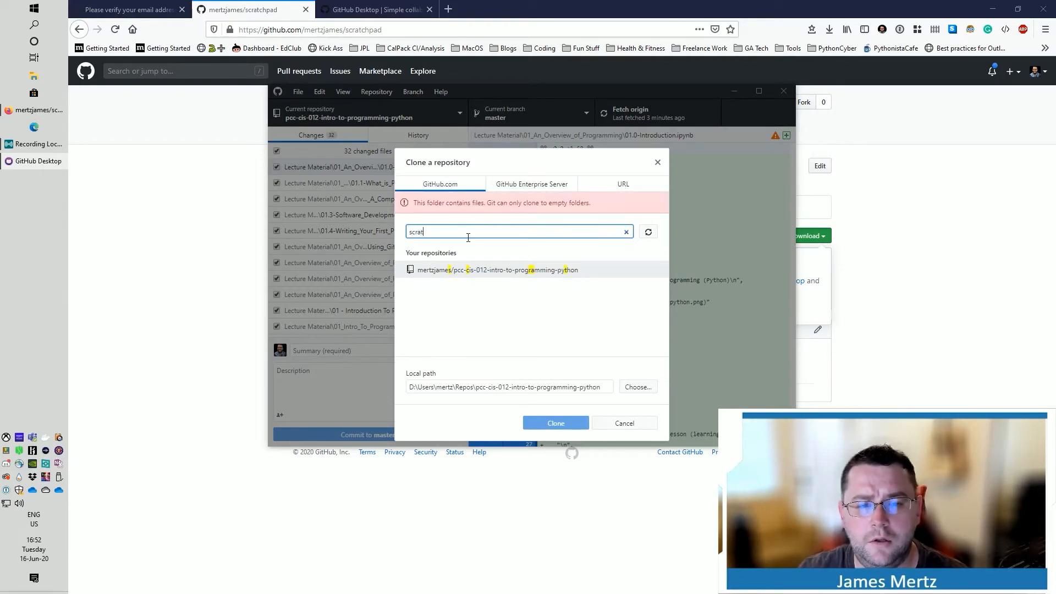
Clear the repository filter and refresh the list of GitHub.com repositories
key("BackSpace")
key("BackSpace")
key("BackSpace")
key("BackSpace")
key("BackSpace")
left_click(649, 231)
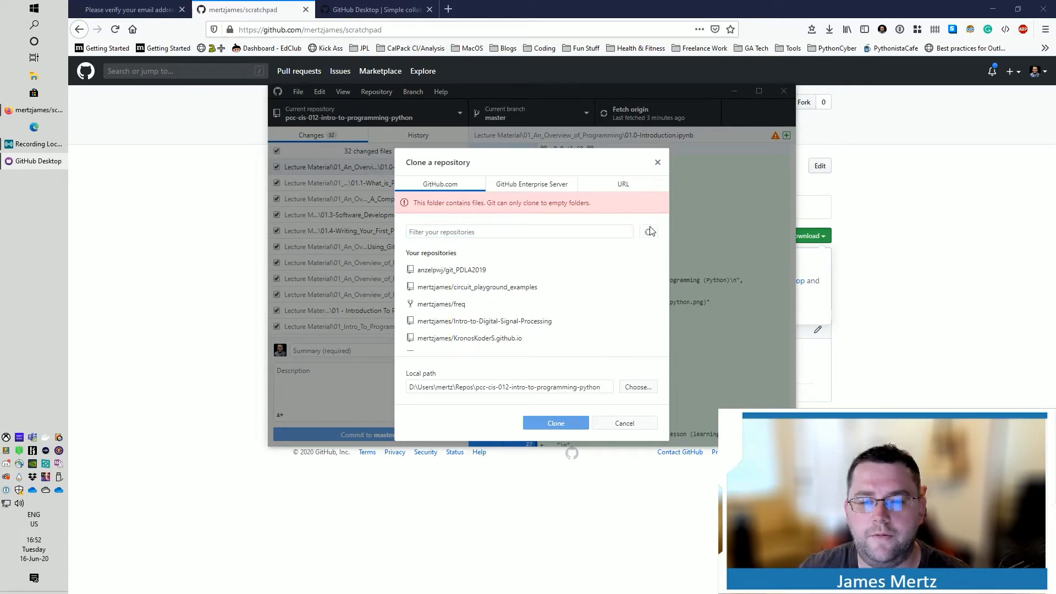
Filter the repositories for "scrat", select the private scratchpad repository and clone it to the suggested local path
left_click(499, 231)
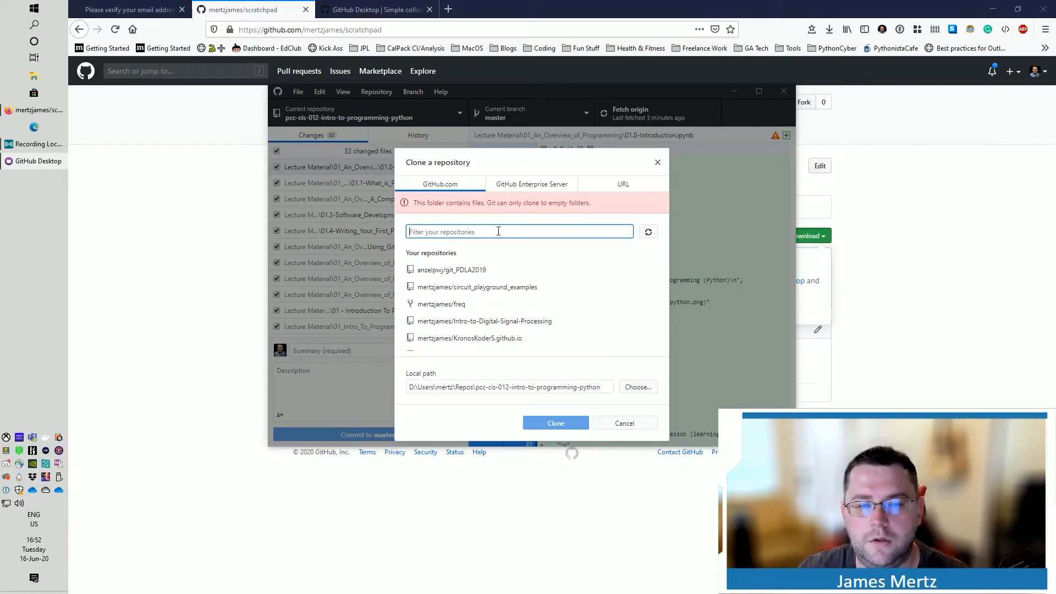
type("scra")
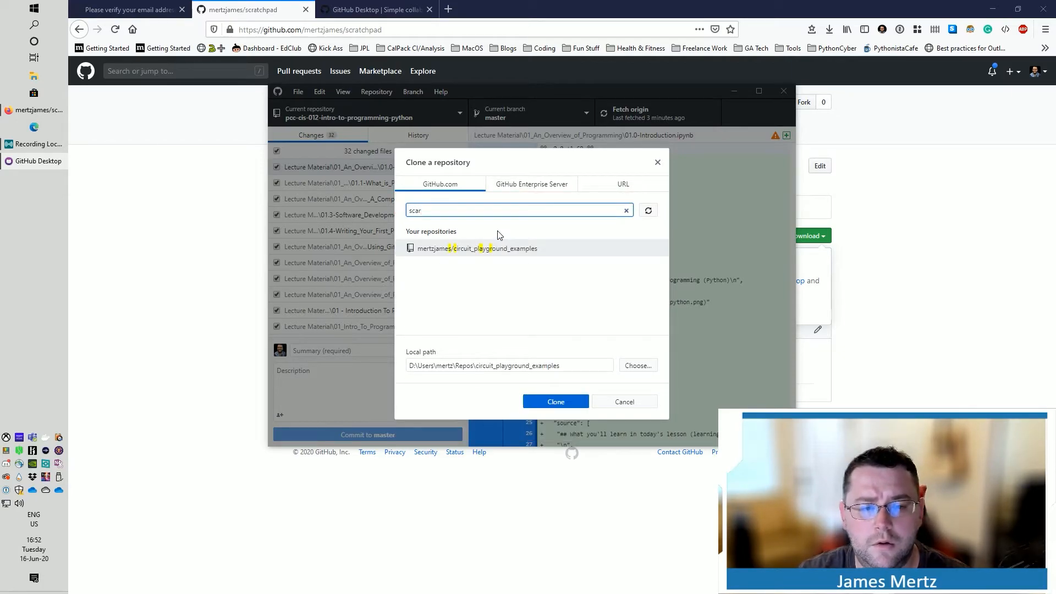
type("t")
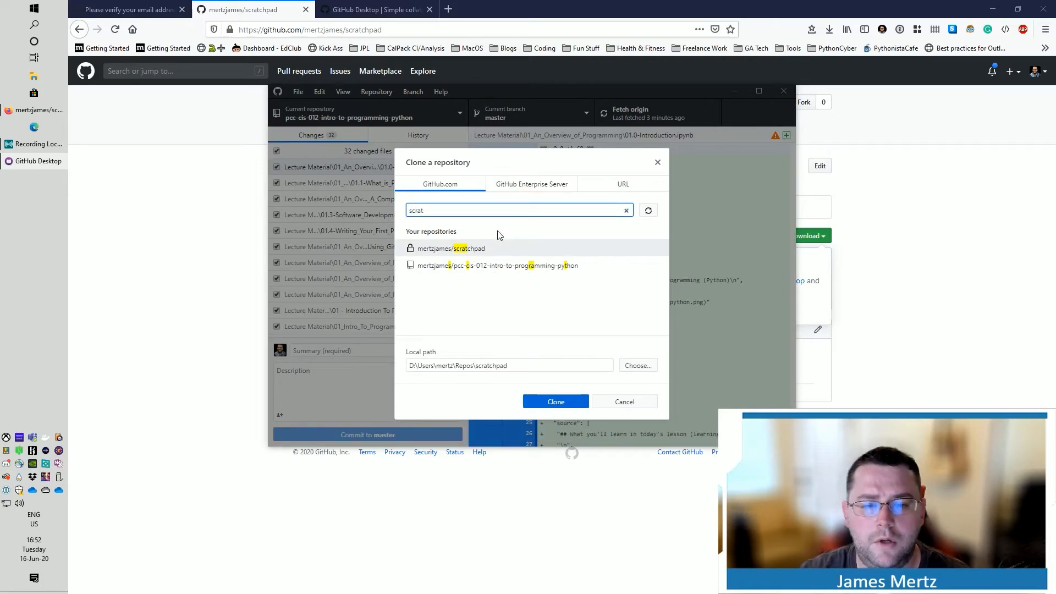
left_click(473, 248)
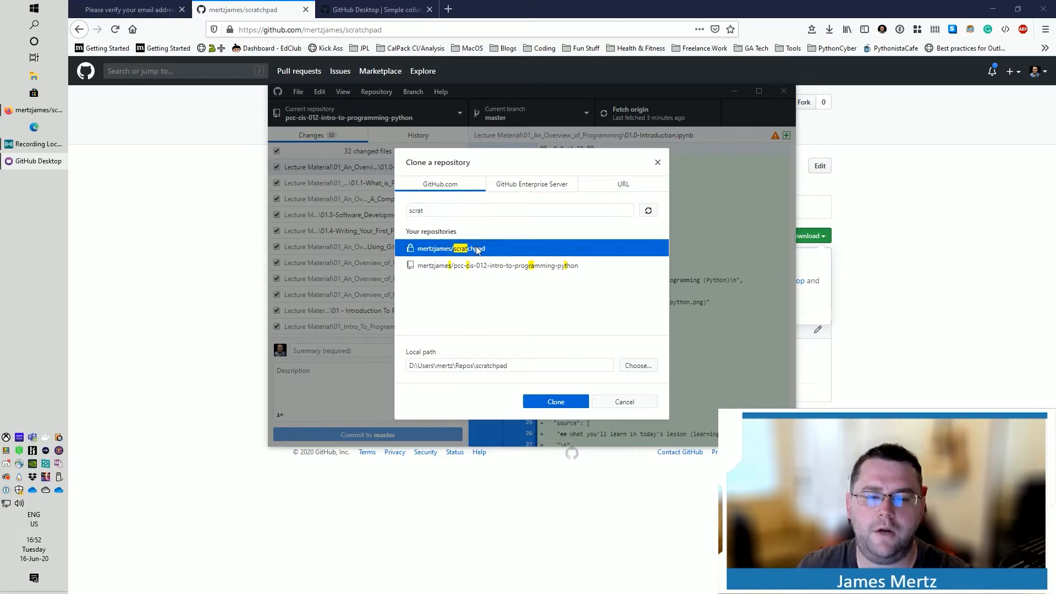
left_click(556, 403)
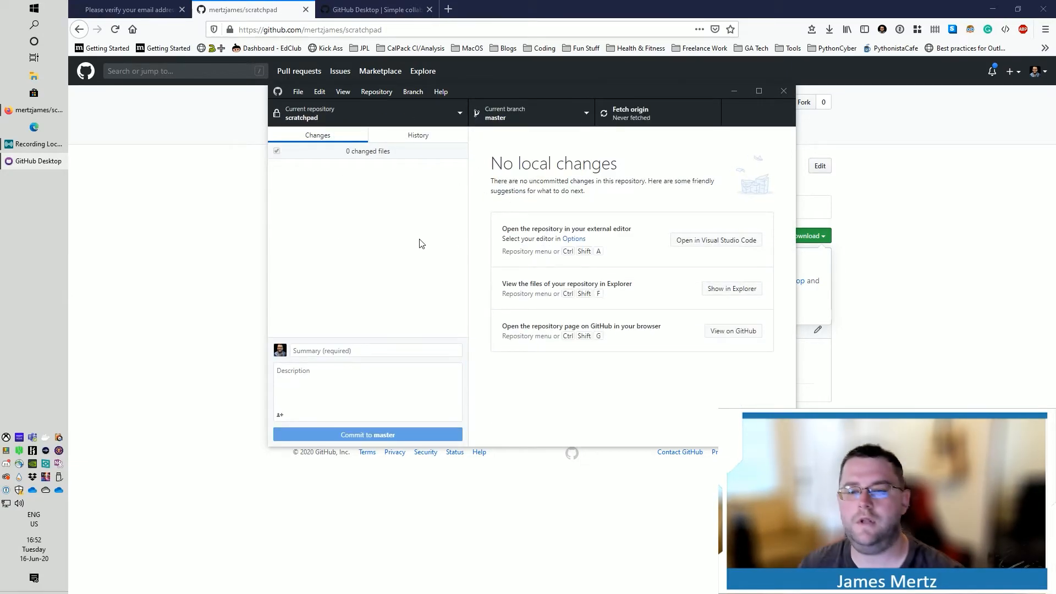
Show the cloned scratchpad folder in File Explorer and open its README.md in Visual Studio Code
left_click(728, 289)
key("ctrl+shift+f")
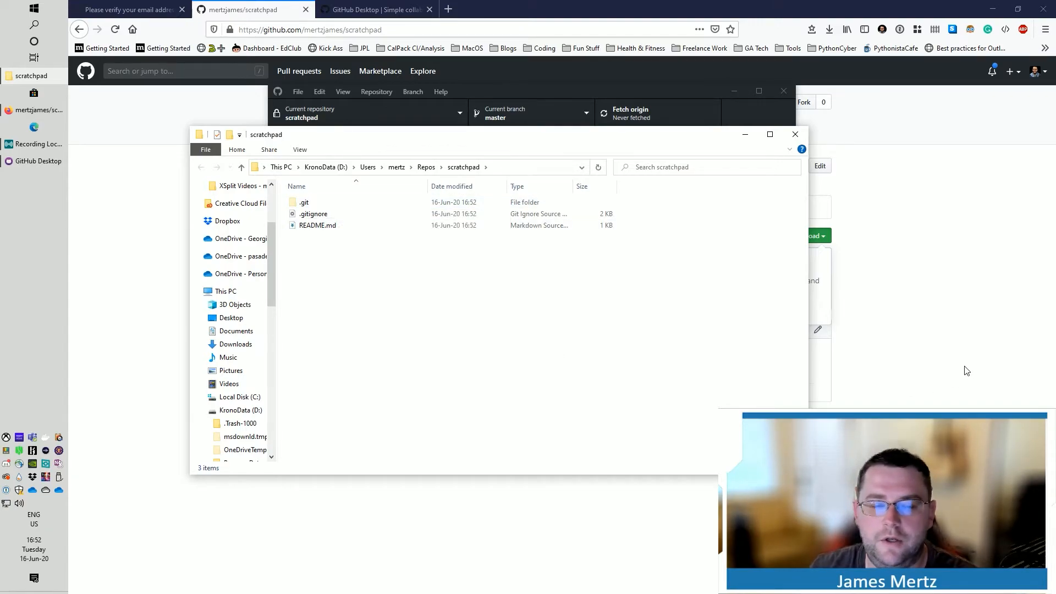
right_click(312, 226)
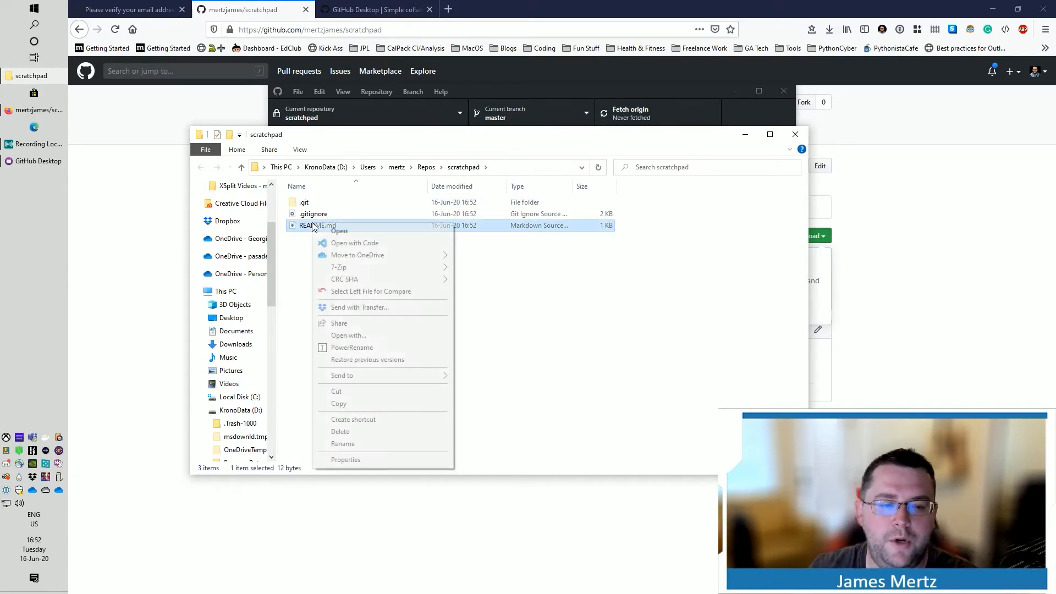
left_click(355, 244)
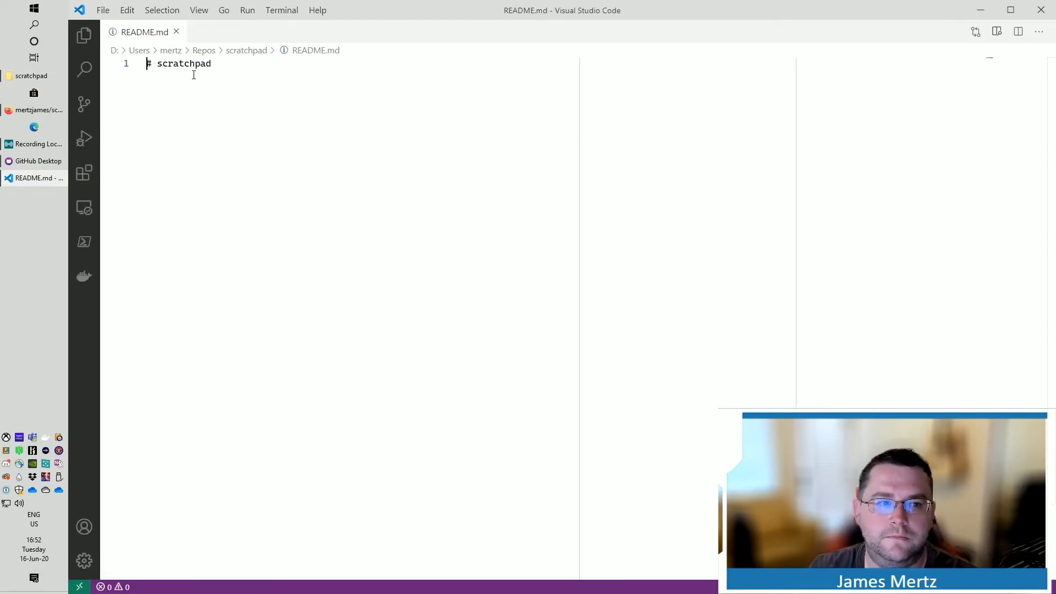
Add the line "this is my area to play around with." after a blank line below the README heading and save the file
left_click(229, 64)
key("Return")
key("Return")
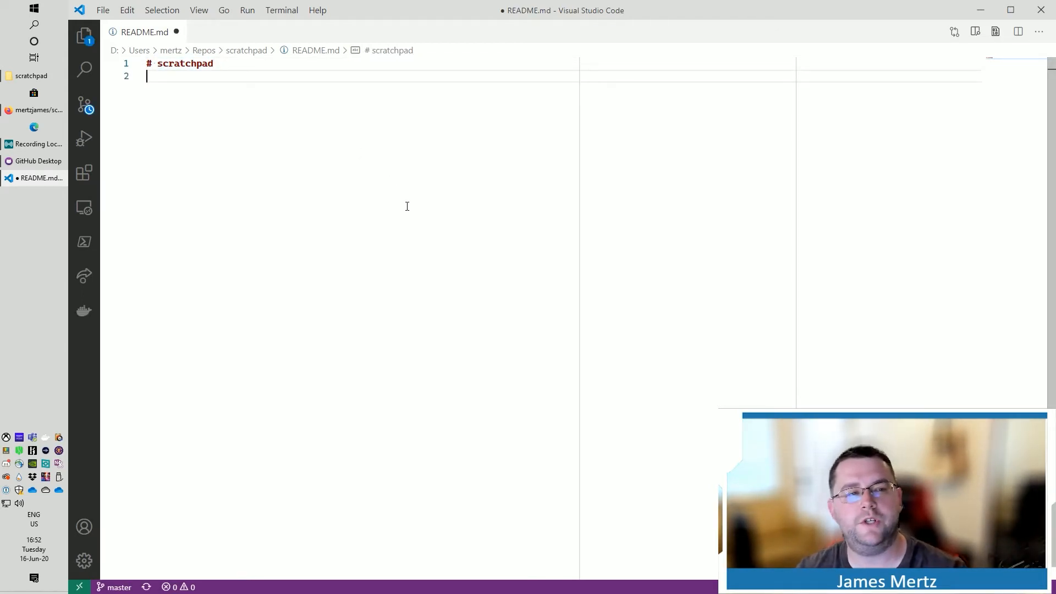
type("this is my ")
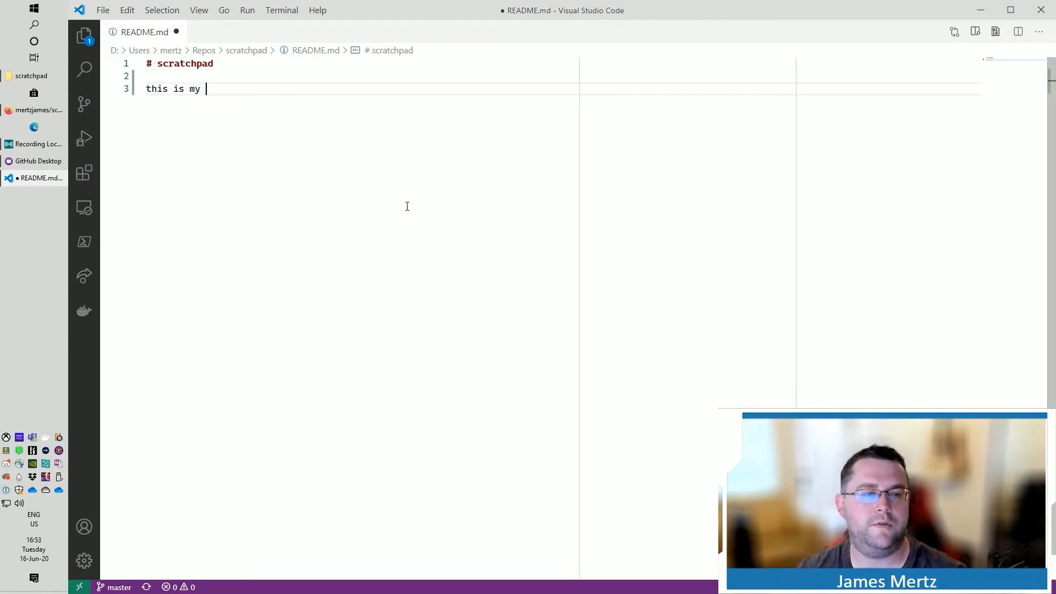
type("area ")
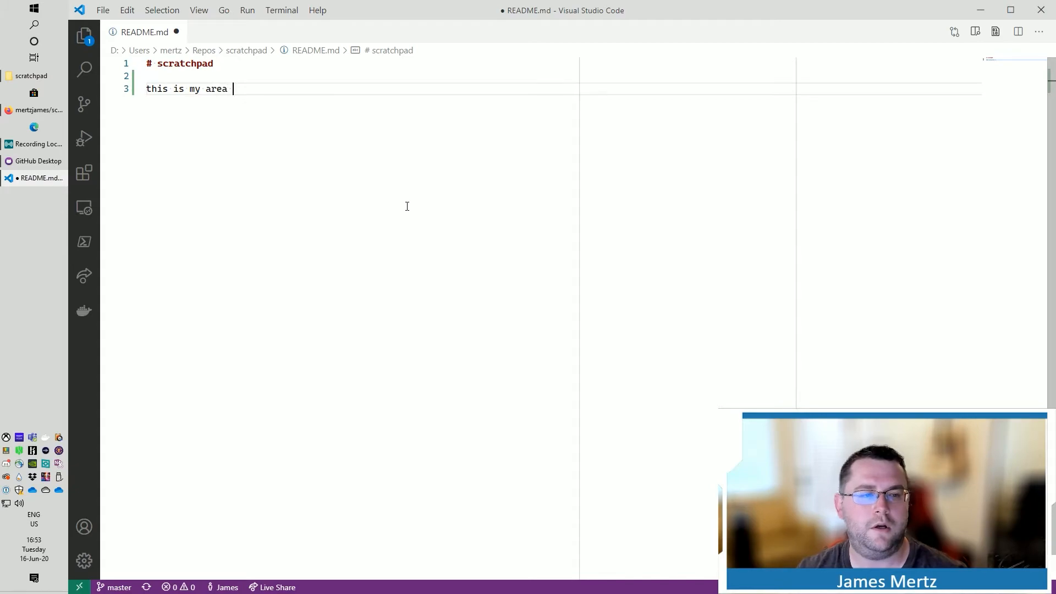
type("to play around with.")
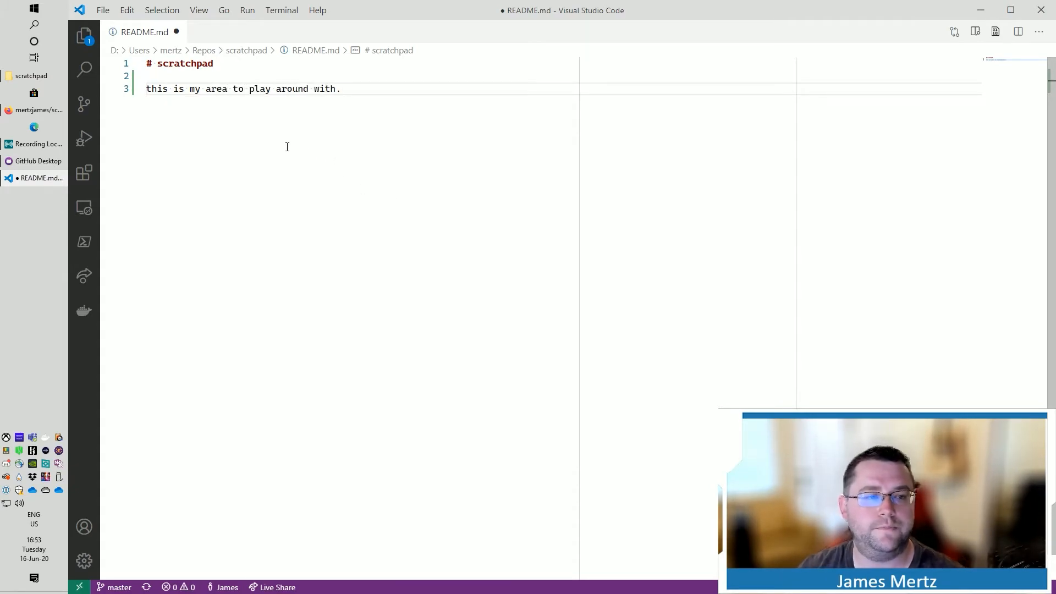
key("ctrl+s")
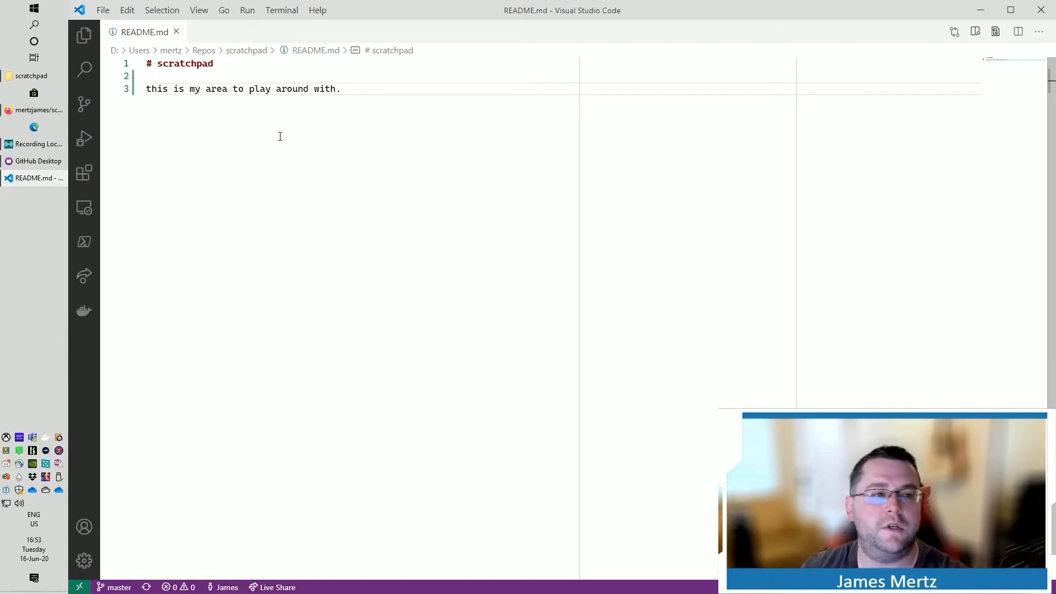
Switch to GitHub Desktop, view the README.md changes, and toggle the file out of the commit and back in
left_click(36, 160)
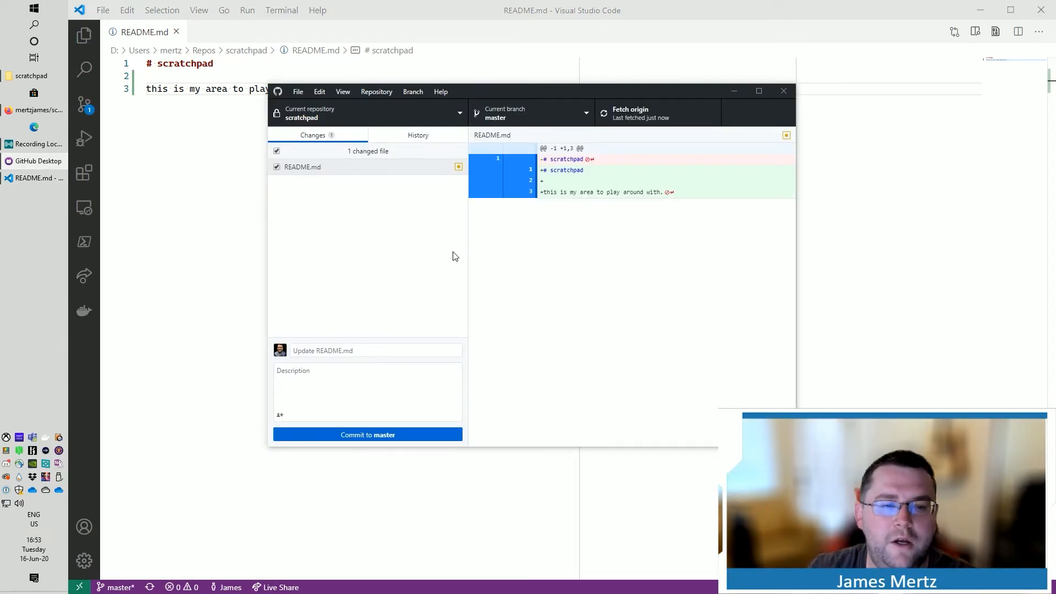
left_click(346, 166)
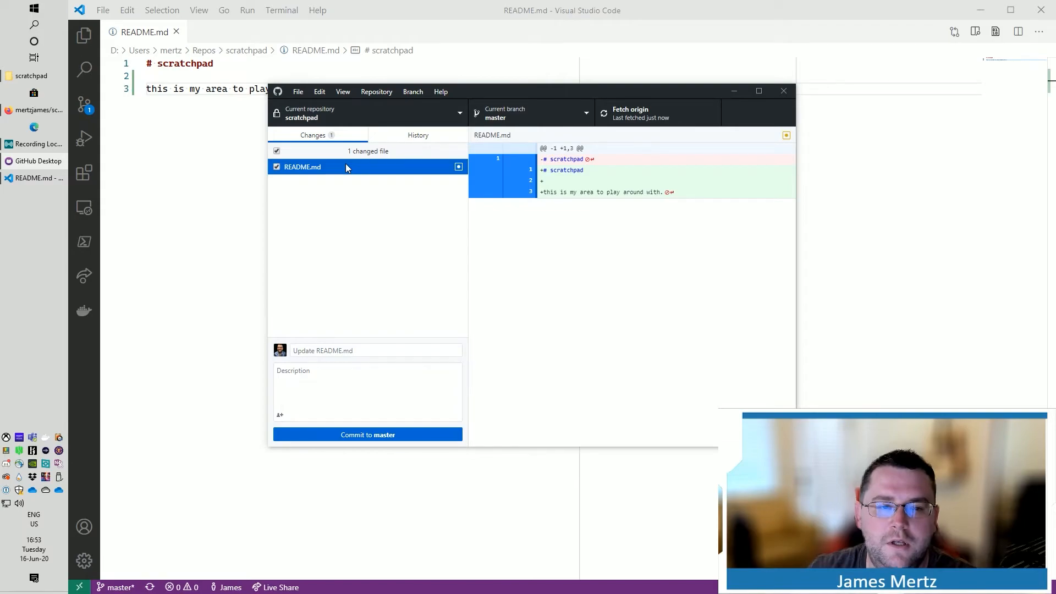
left_click(276, 167)
left_click(277, 167)
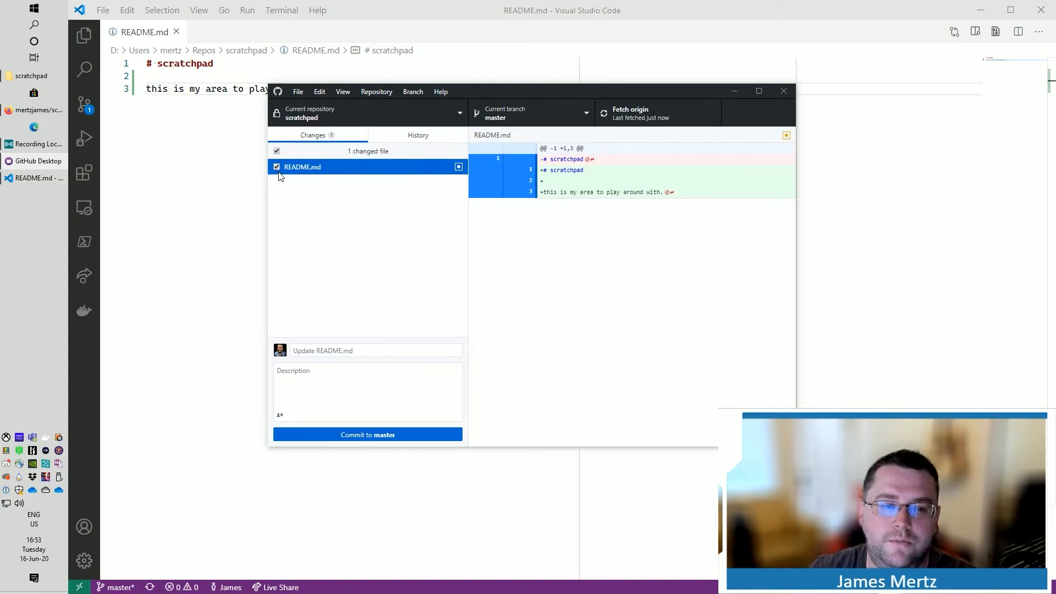
left_click(277, 167)
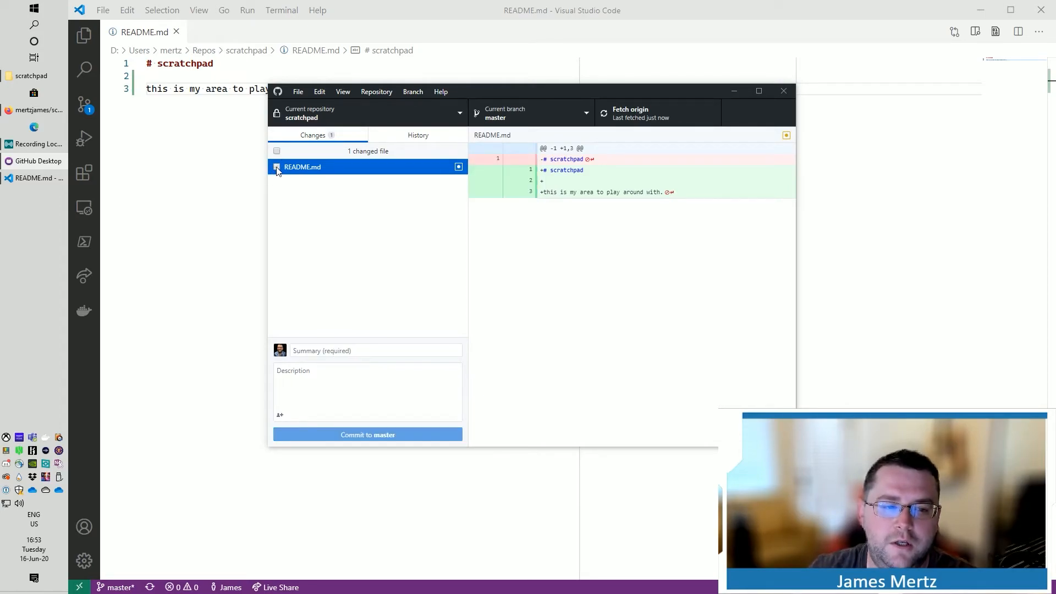
left_click(276, 167)
Commit README.md to master with the summary "upadted readme with more detail" and push the commit to origin
left_click(346, 351)
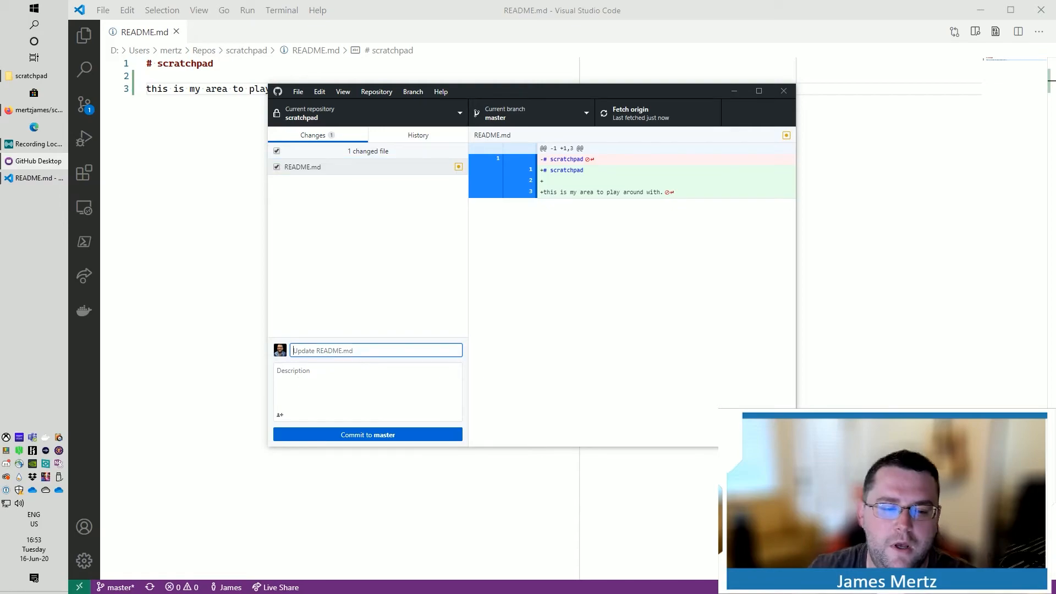
type("upadted readme with more detail")
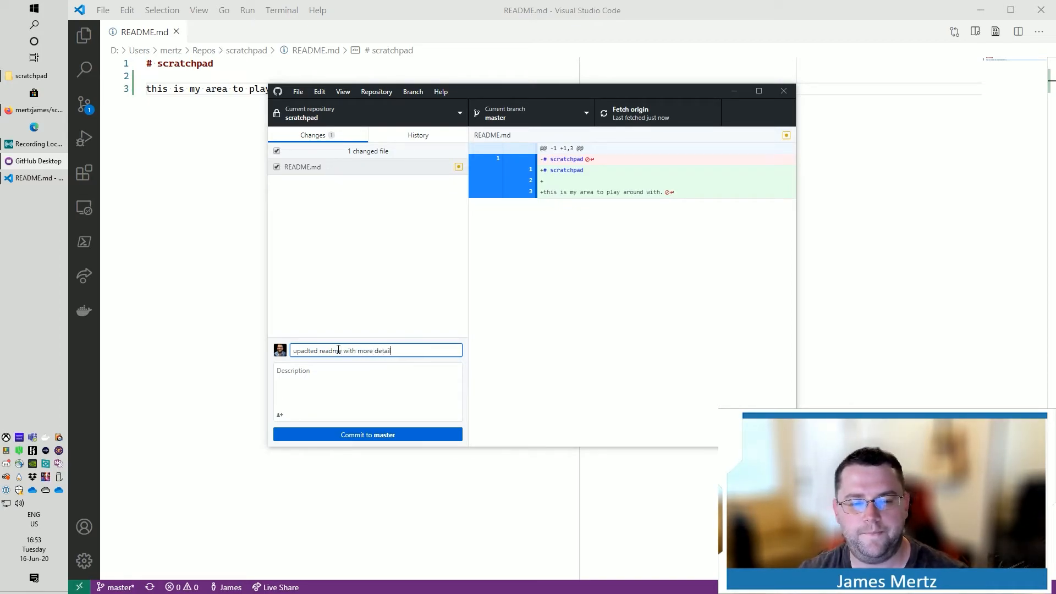
left_click(361, 435)
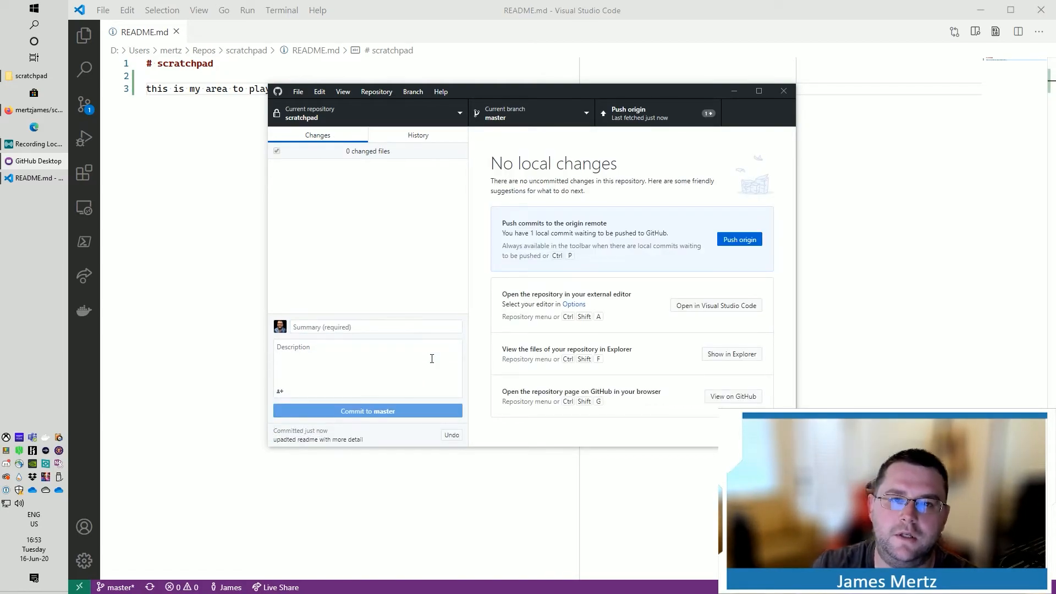
left_click(643, 105)
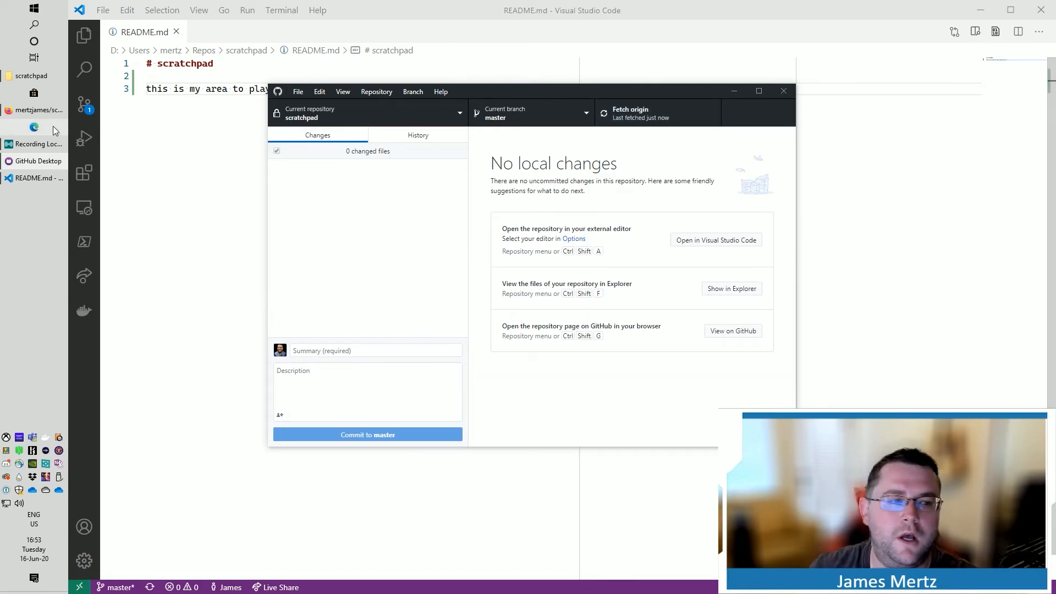
Switch to the browser, reload the scratchpad repository page on GitHub and open README.md
left_click(38, 110)
key("F5")
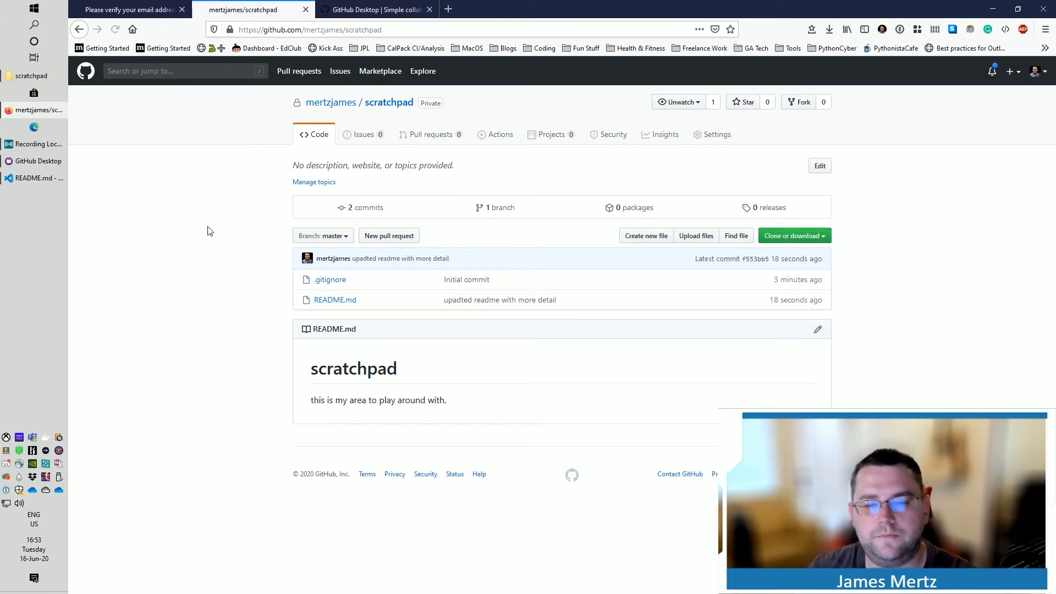
left_click(325, 303)
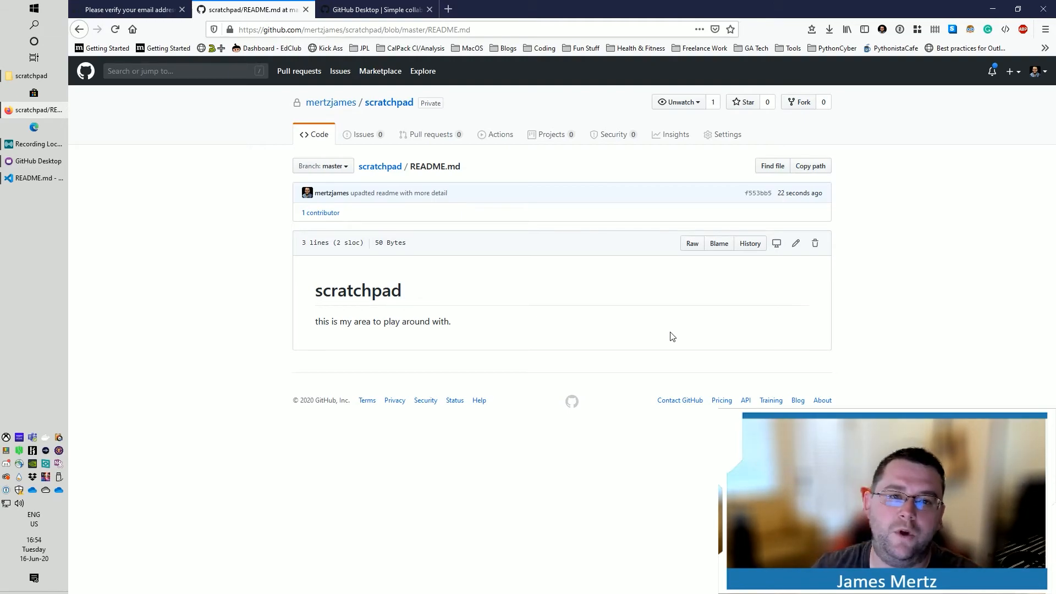
Open README.md for editing on GitHub and capitalize the first word of its text line to "This"
left_click(796, 244)
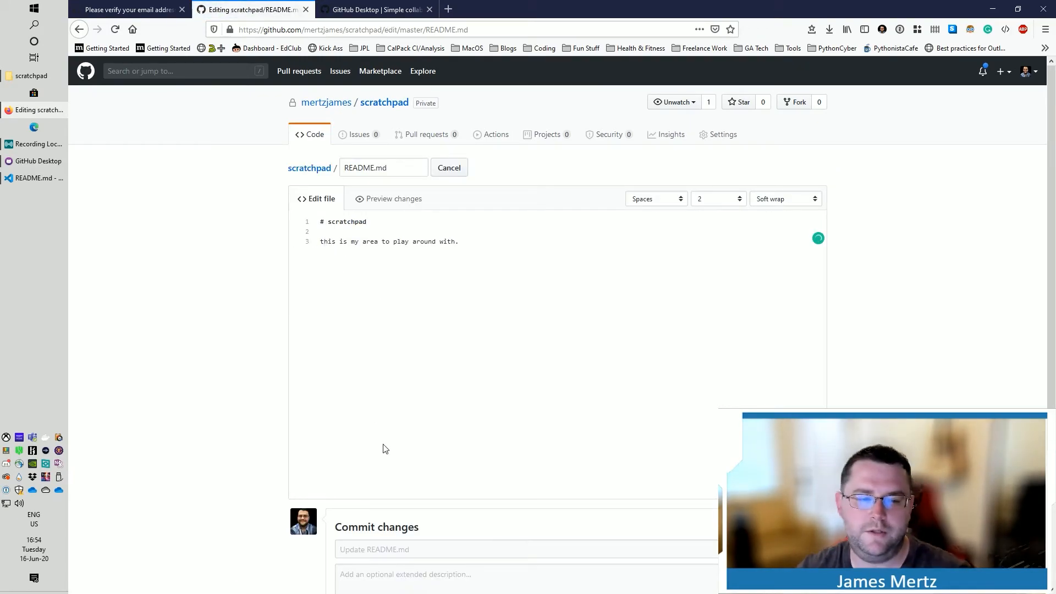
scroll(369, 465, "down", 1)
Commit the README.md edit directly to master with the message "fixed spelling error" and return to the scratchpad repository's main page
left_click(385, 522)
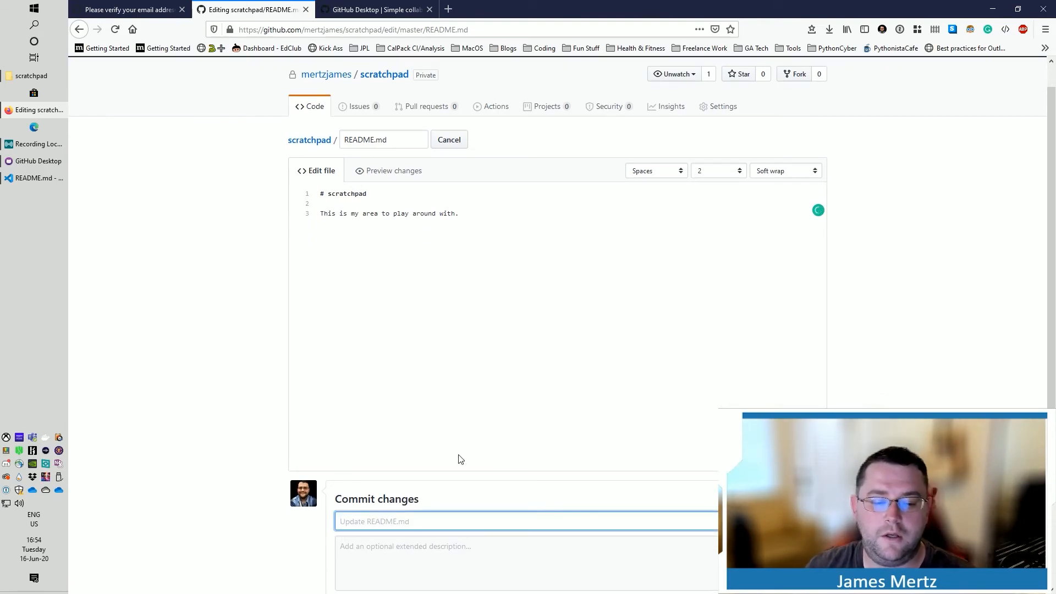
scroll(418, 440, "down", 2)
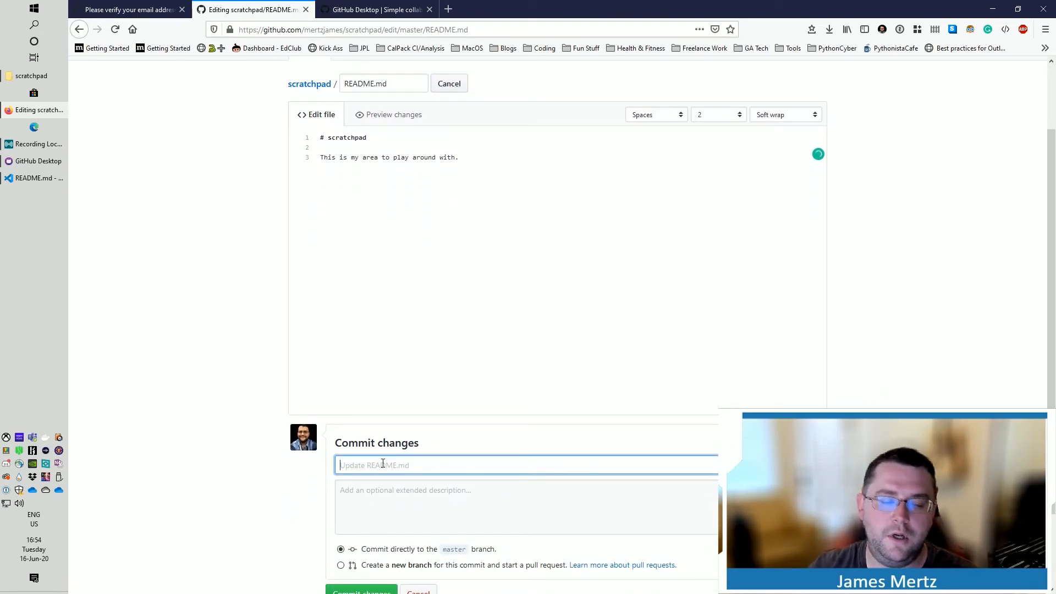
type("fixed spell")
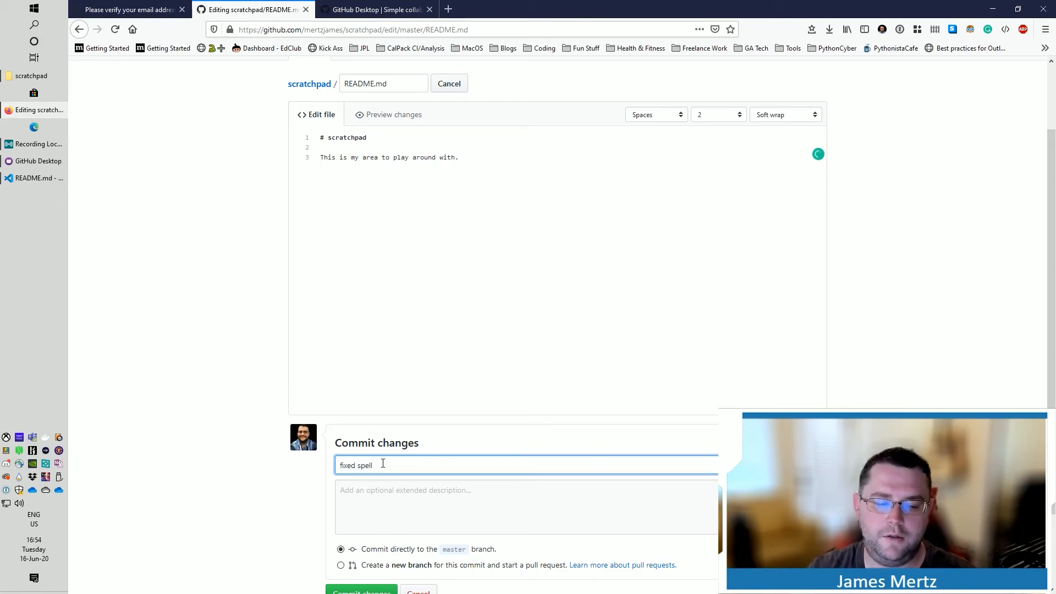
type("ing error")
scroll(383, 464, "down", 1)
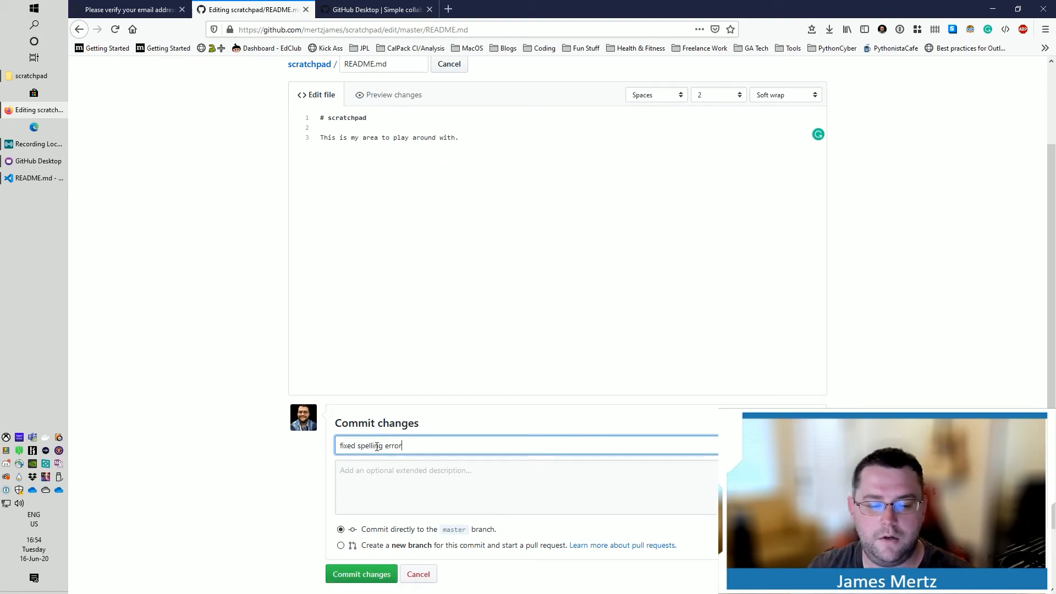
left_click(372, 551)
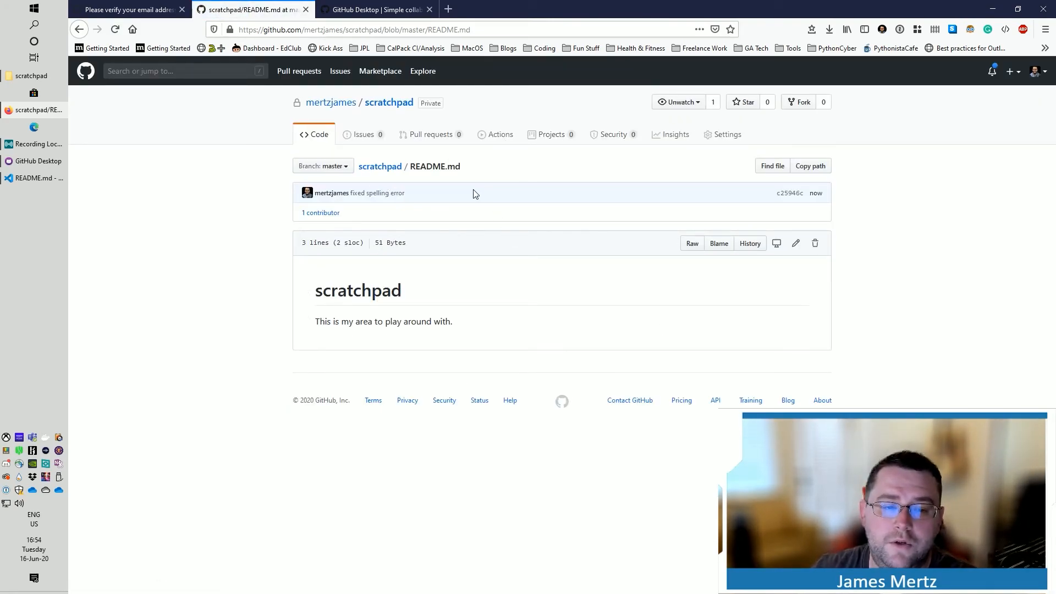
mouse_move(59, 164)
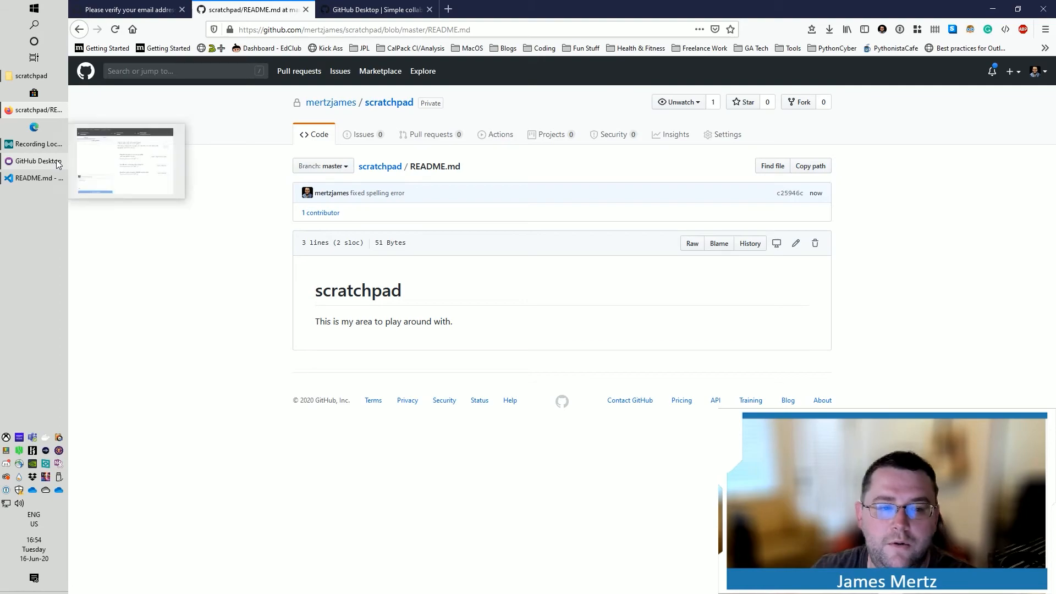
left_click(379, 167)
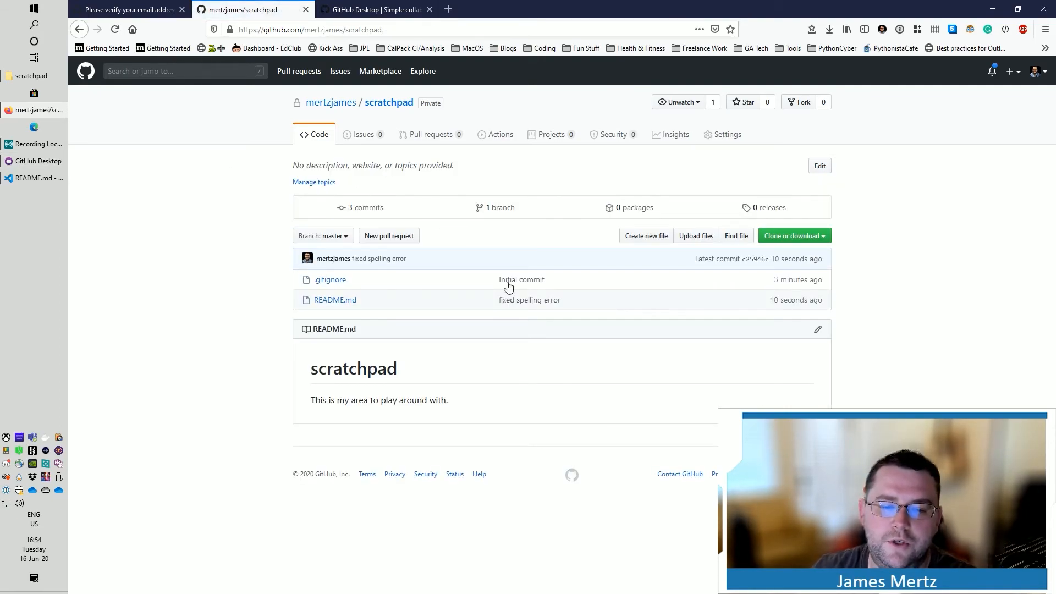
Switch to GitHub Desktop, fetch origin for the scratchpad repository and pull the new commit into the local master branch
left_click(24, 163)
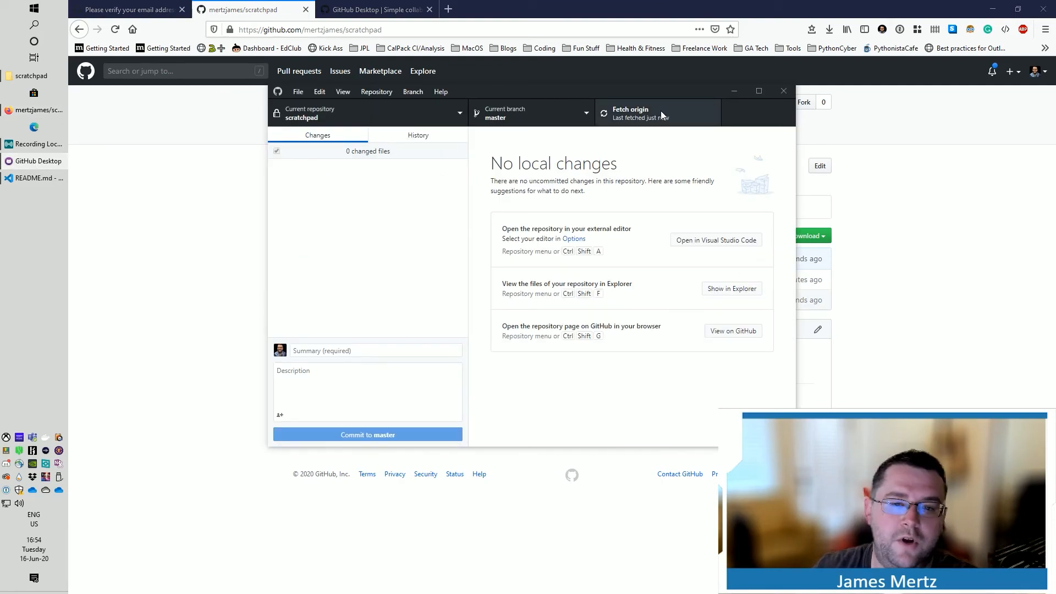
left_click_drag(620, 75, 621, 106)
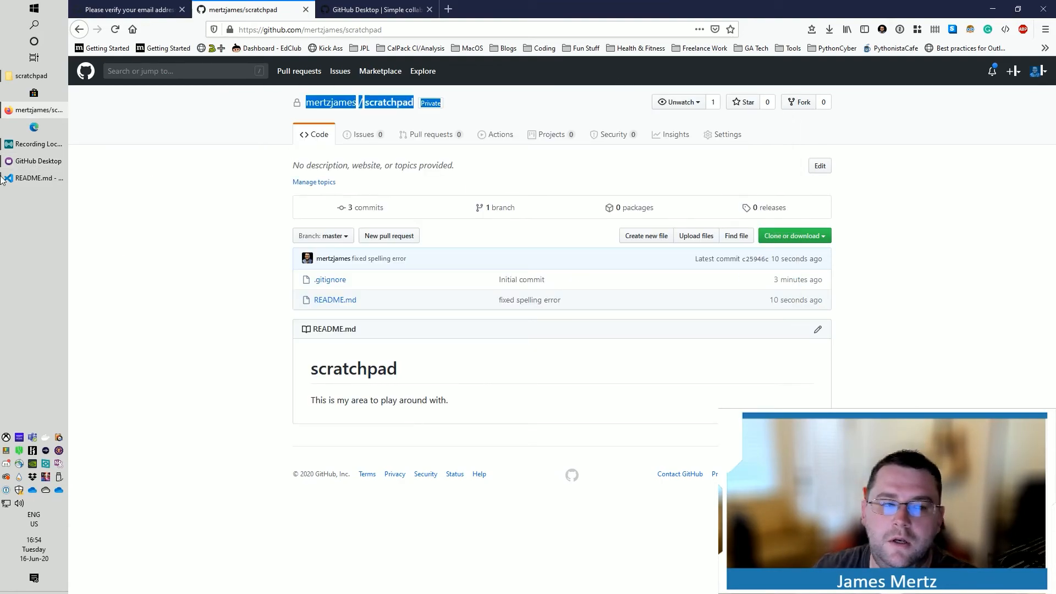
left_click(41, 164)
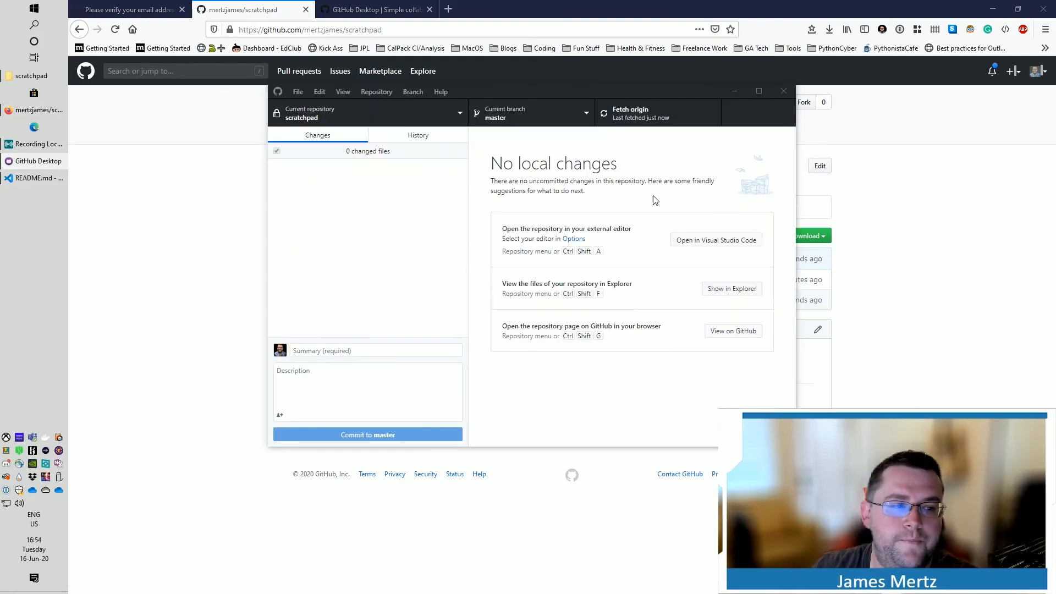
left_click(620, 121)
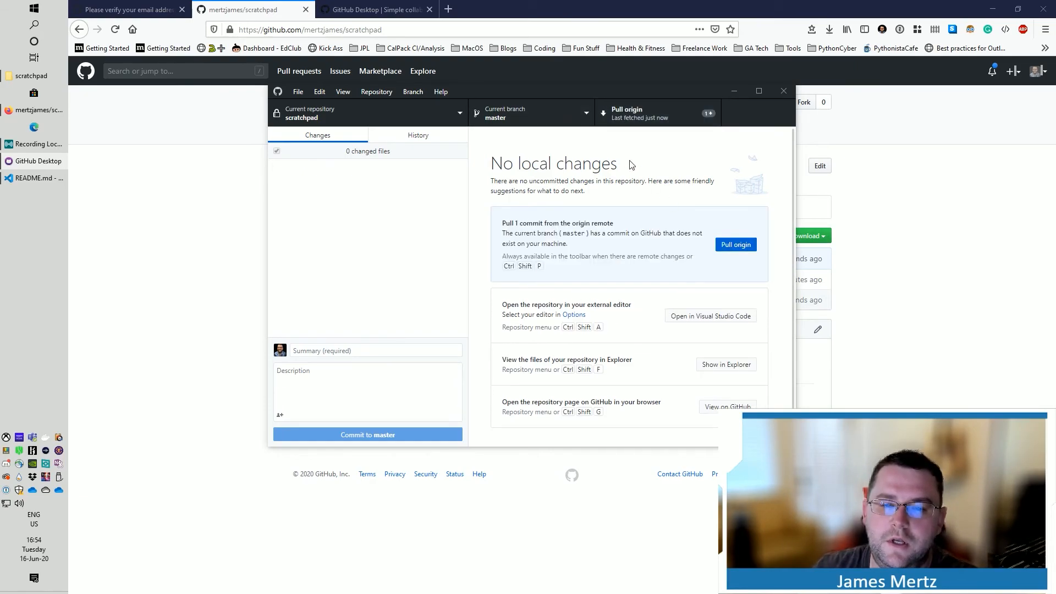
left_click(626, 116)
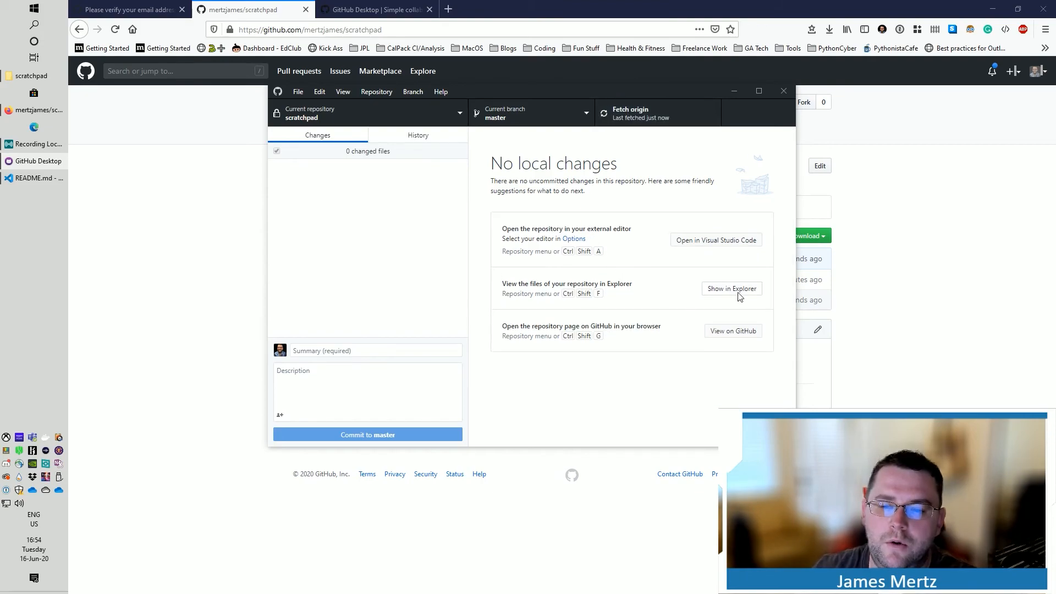
Switch to Visual Studio Code and check the pulled edit at the start of line 3 in README.md
left_click(52, 179)
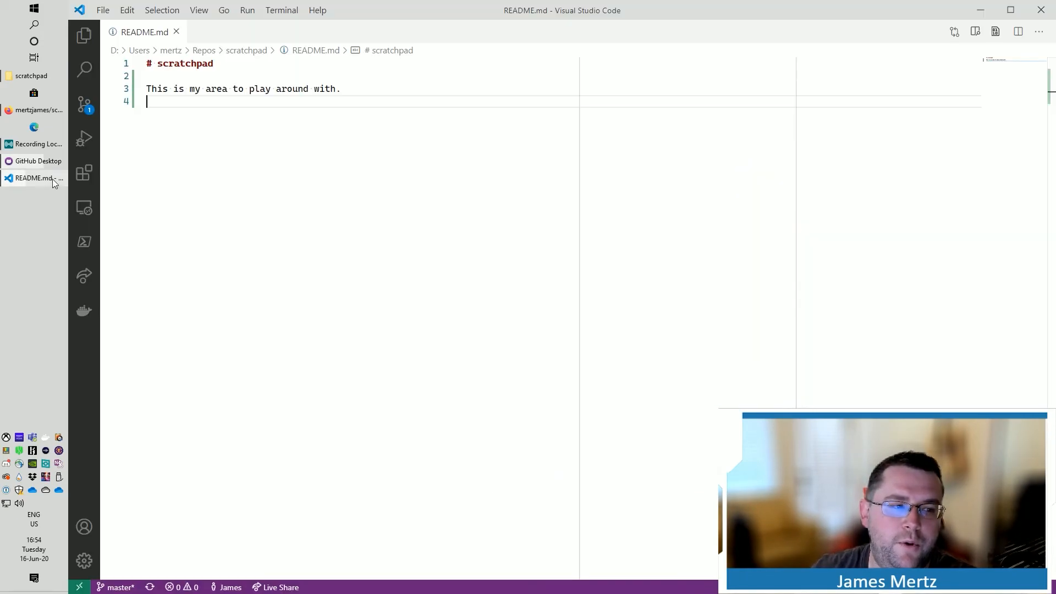
left_click(147, 89)
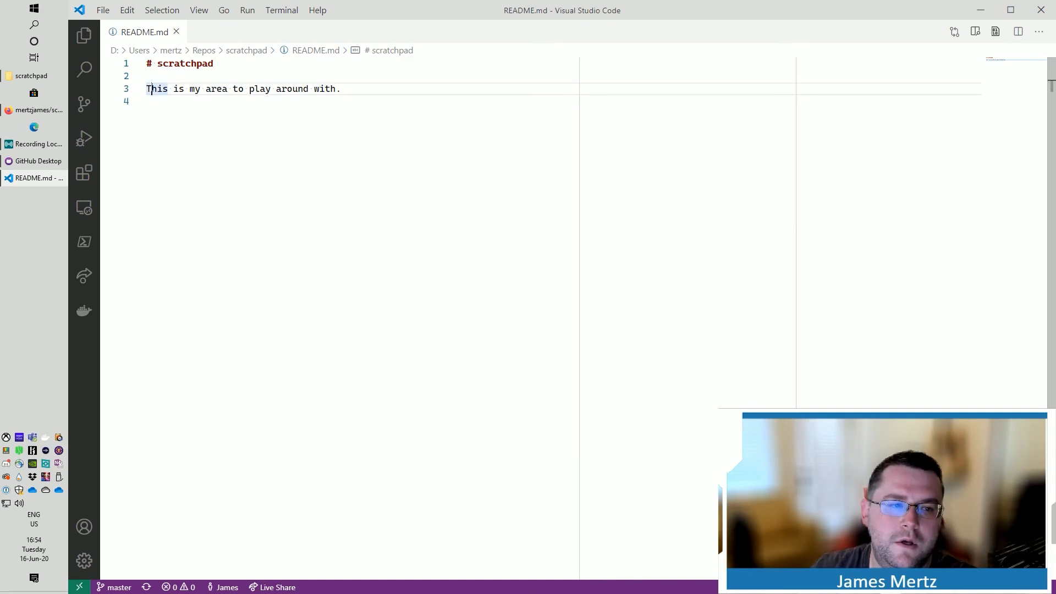